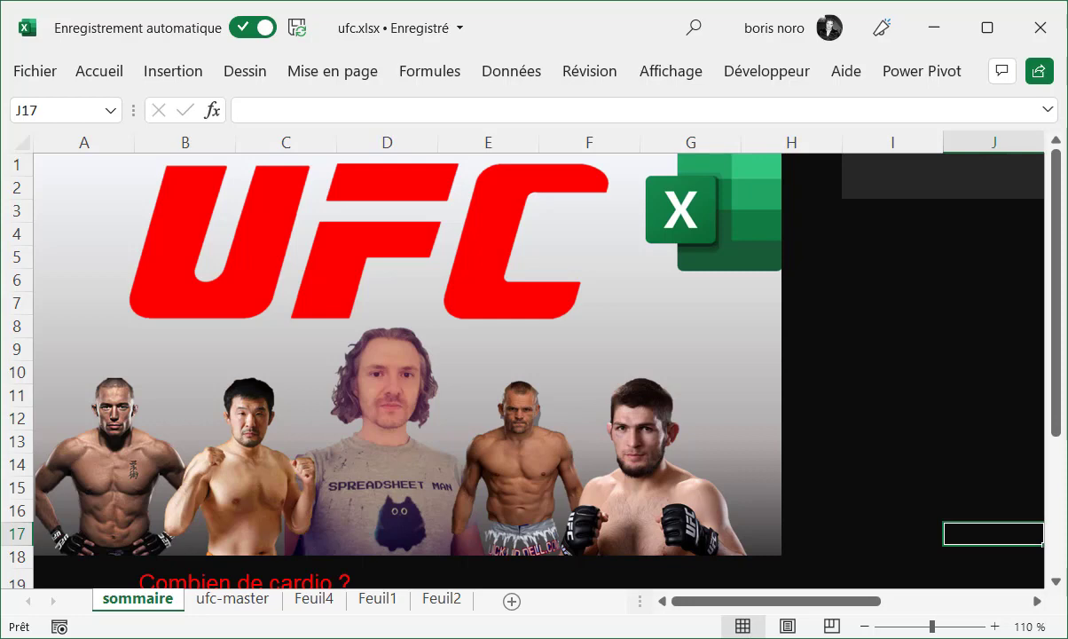
Review the sommaire sheet's questions and open its linked CNET article and the Ultimate UFC Dataset page on Kaggle
click(1056, 582)
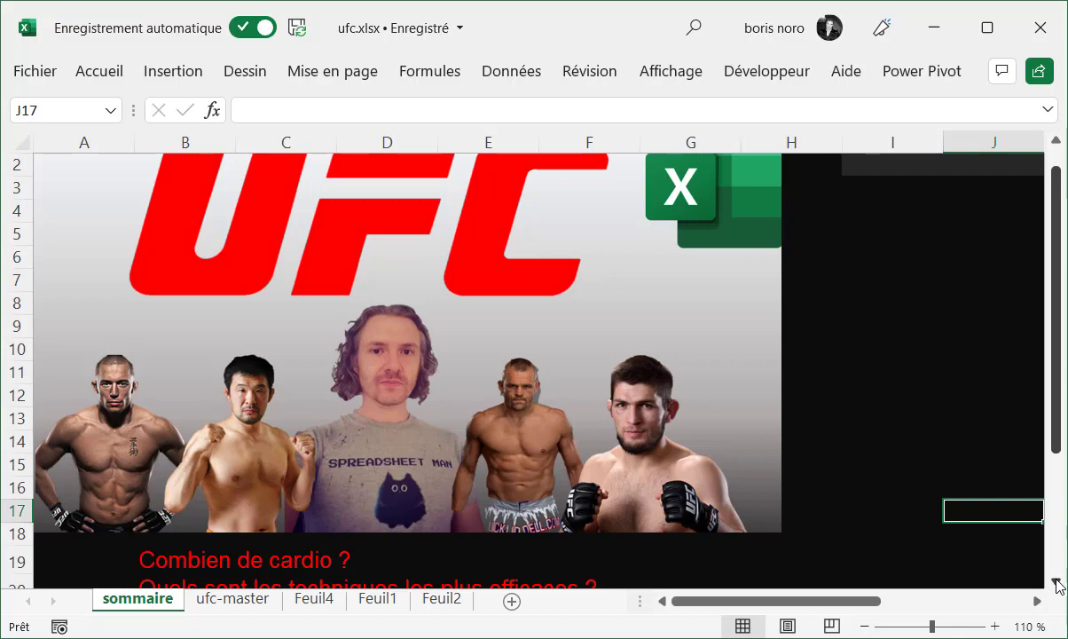
click(1058, 583)
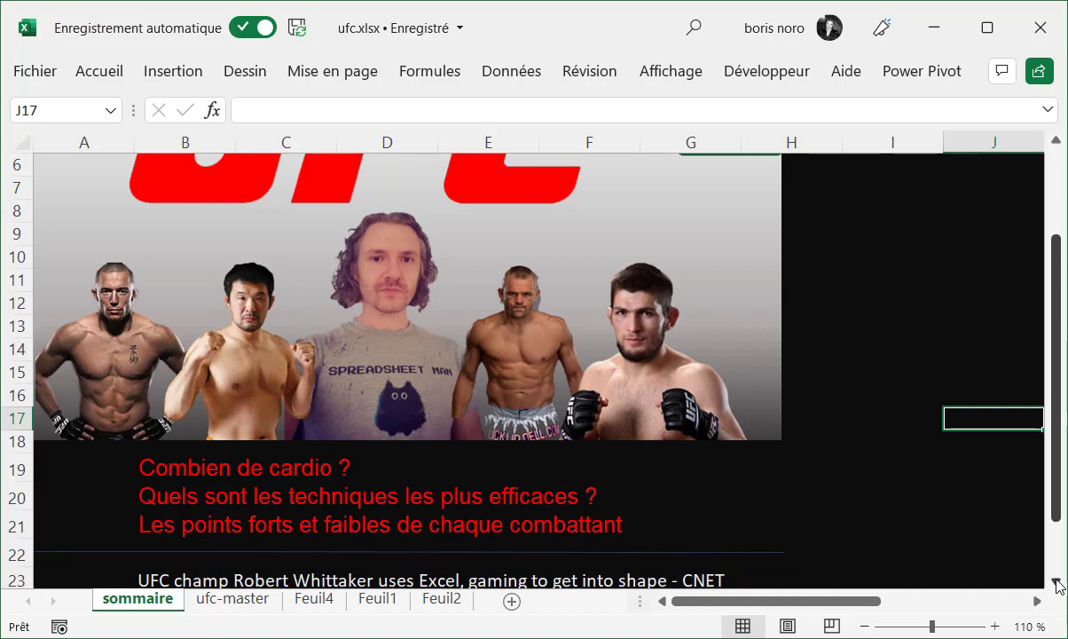
click(1058, 583)
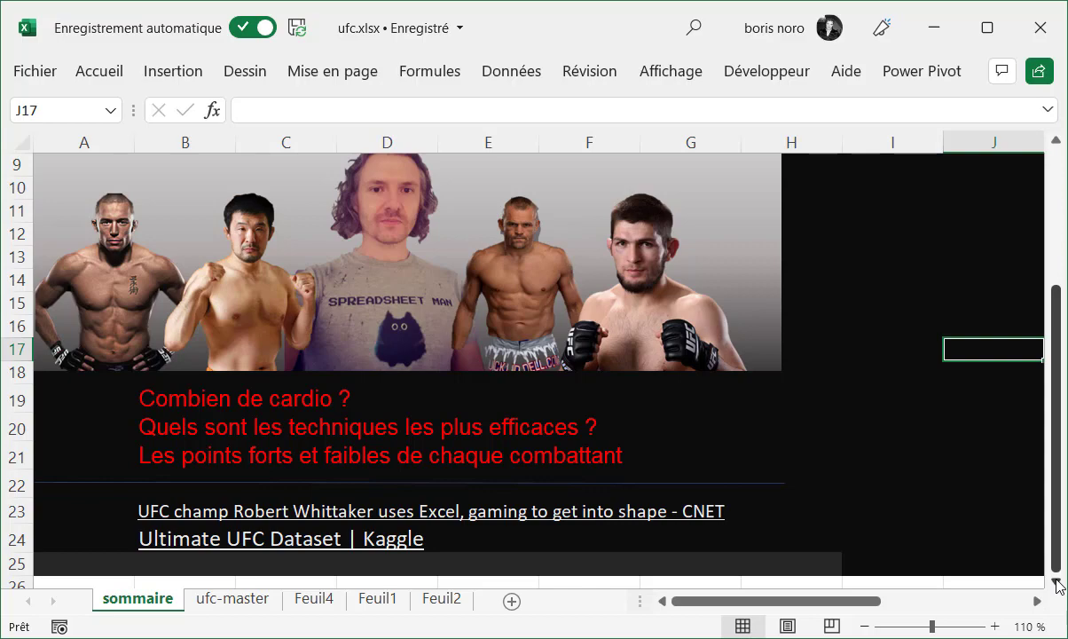
click(151, 514)
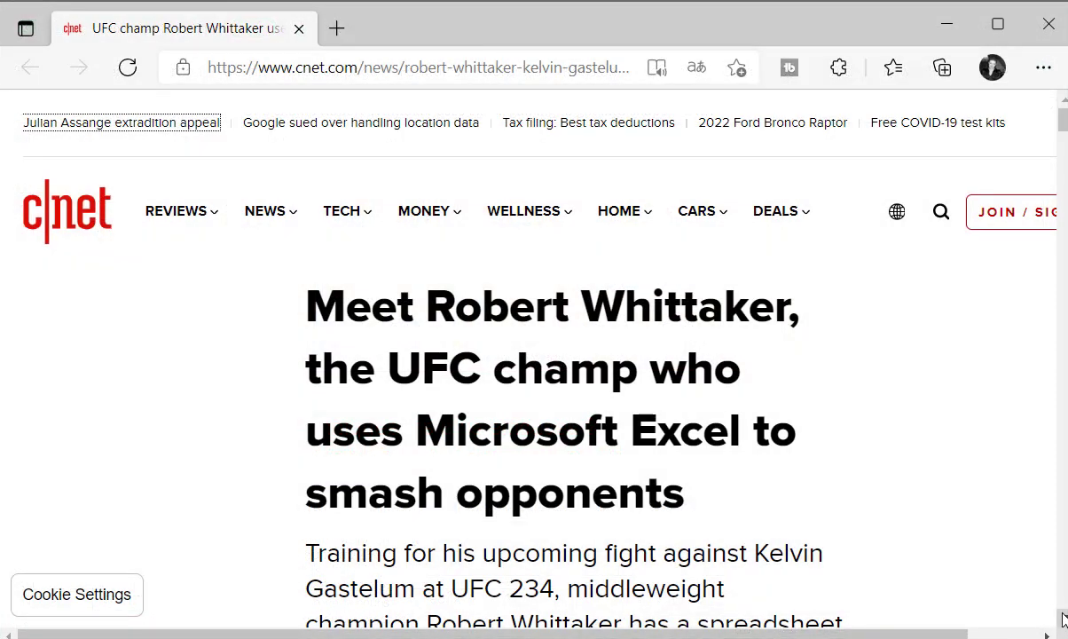
click(1062, 618)
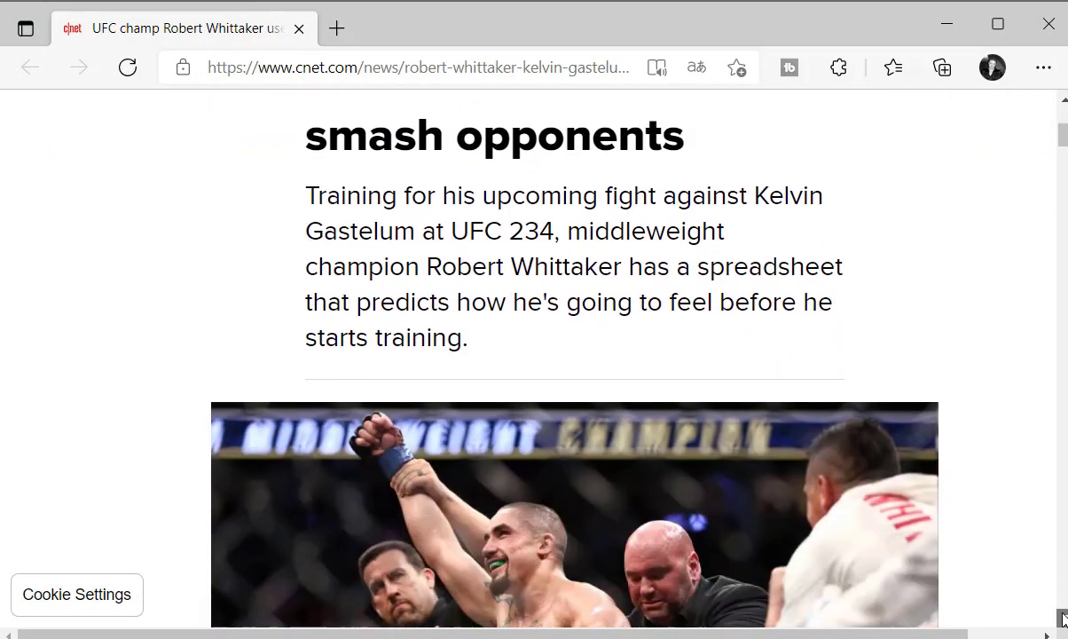
drag(1062, 619, 1062, 619)
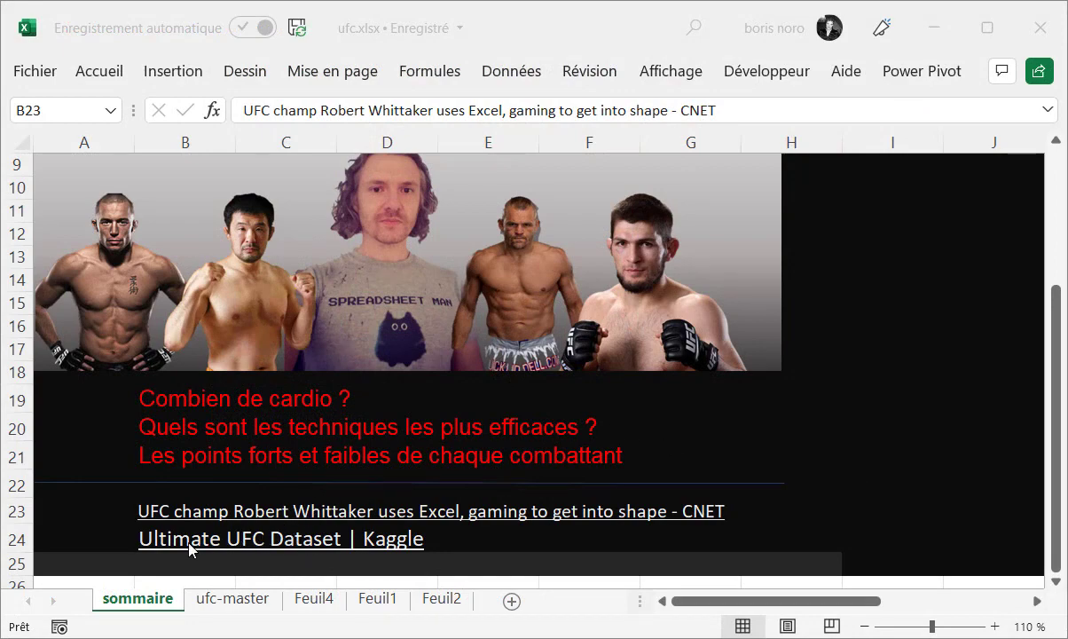
click(175, 543)
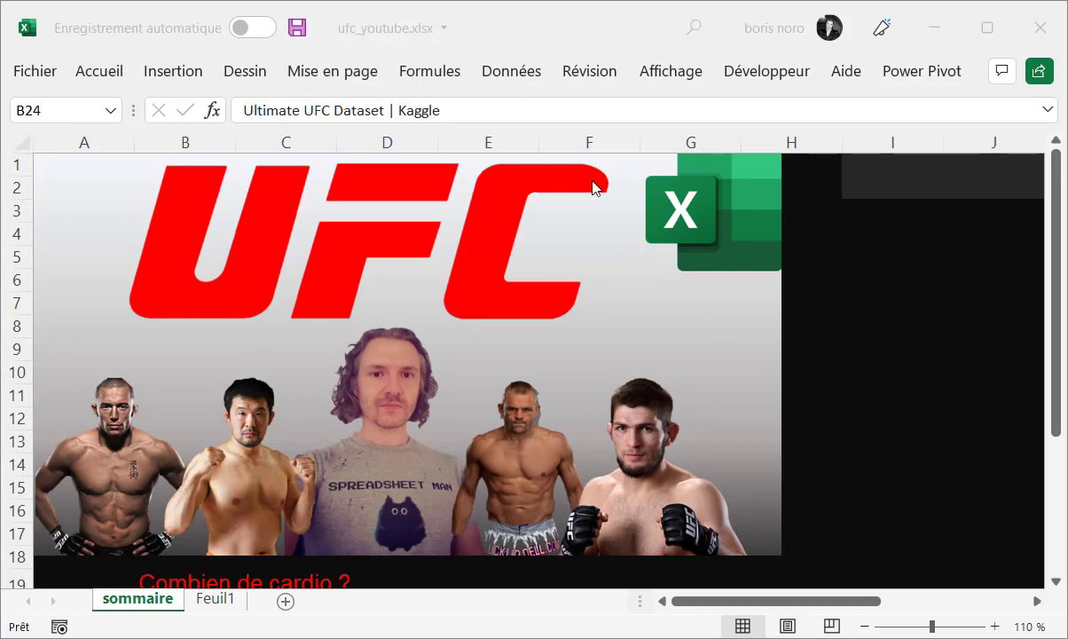
Import ufc-master.csv from the Téléchargements folder as a text/CSV source and open it in the Power Query editor for transformation
click(511, 75)
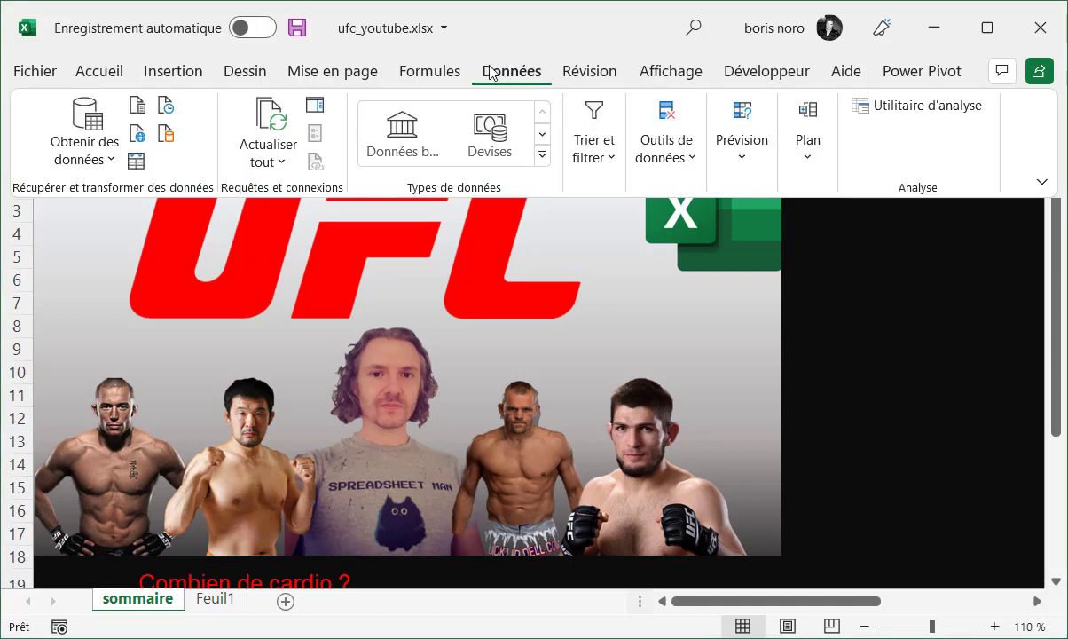
click(110, 165)
mouse_move(112, 206)
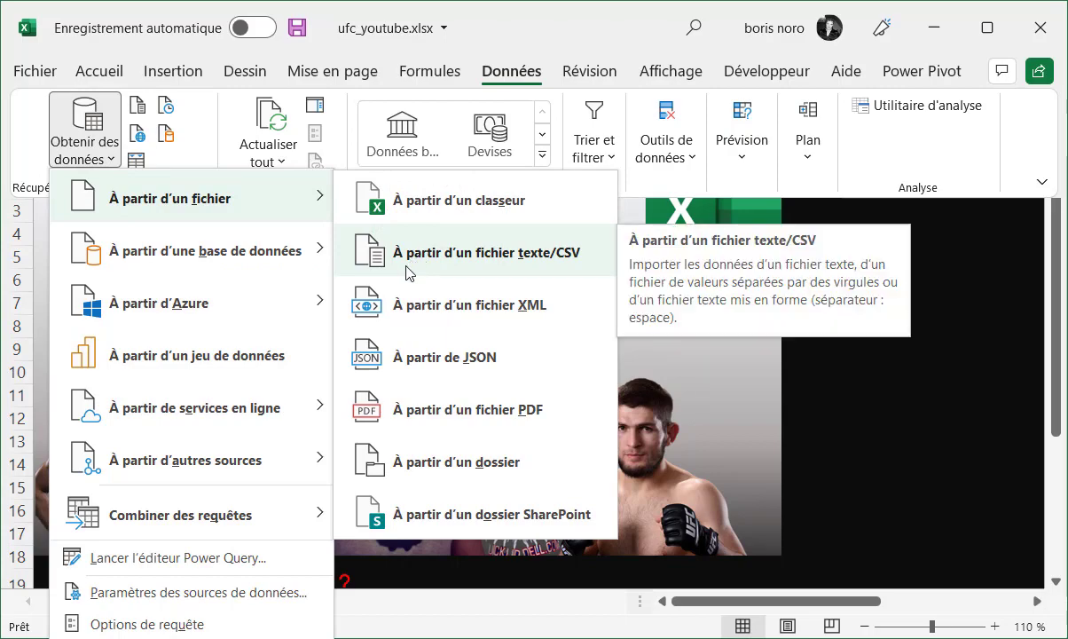
click(405, 266)
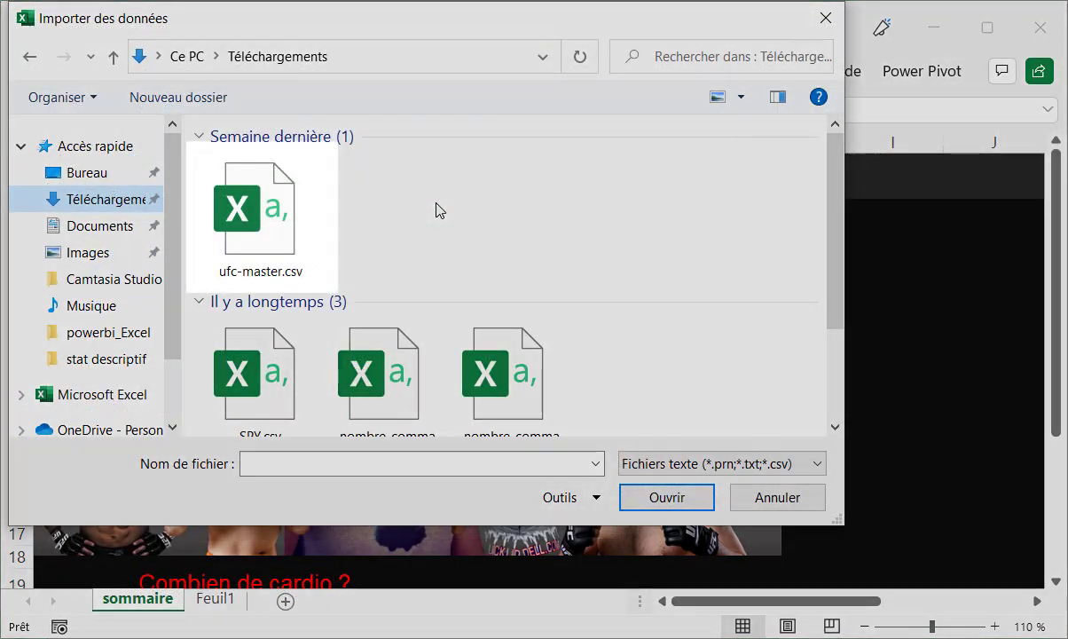
double_click(291, 205)
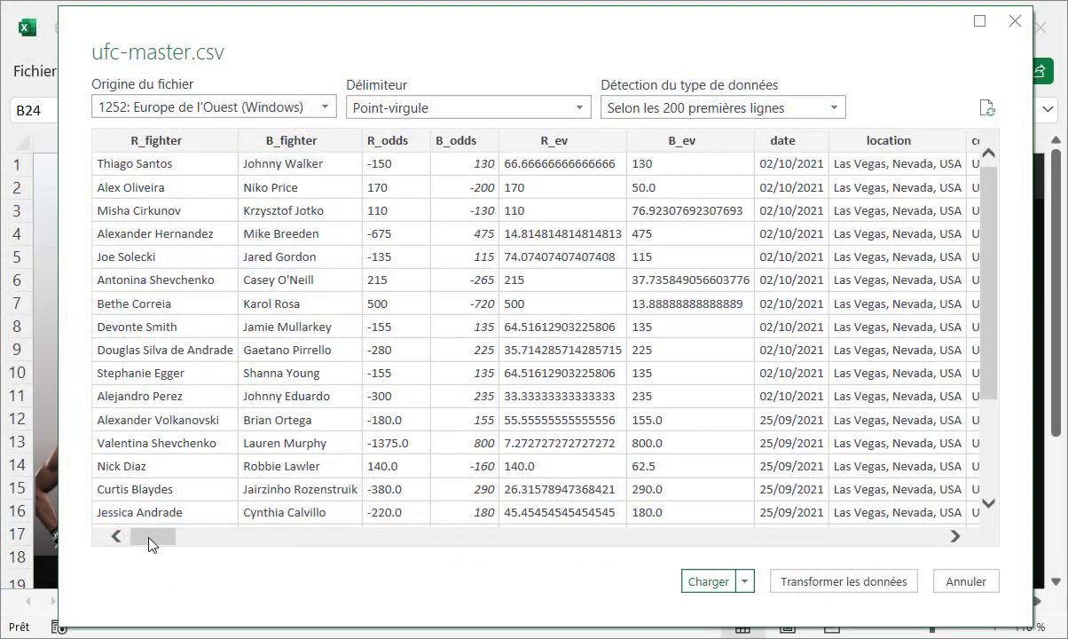
drag(149, 539, 100, 545)
click(835, 583)
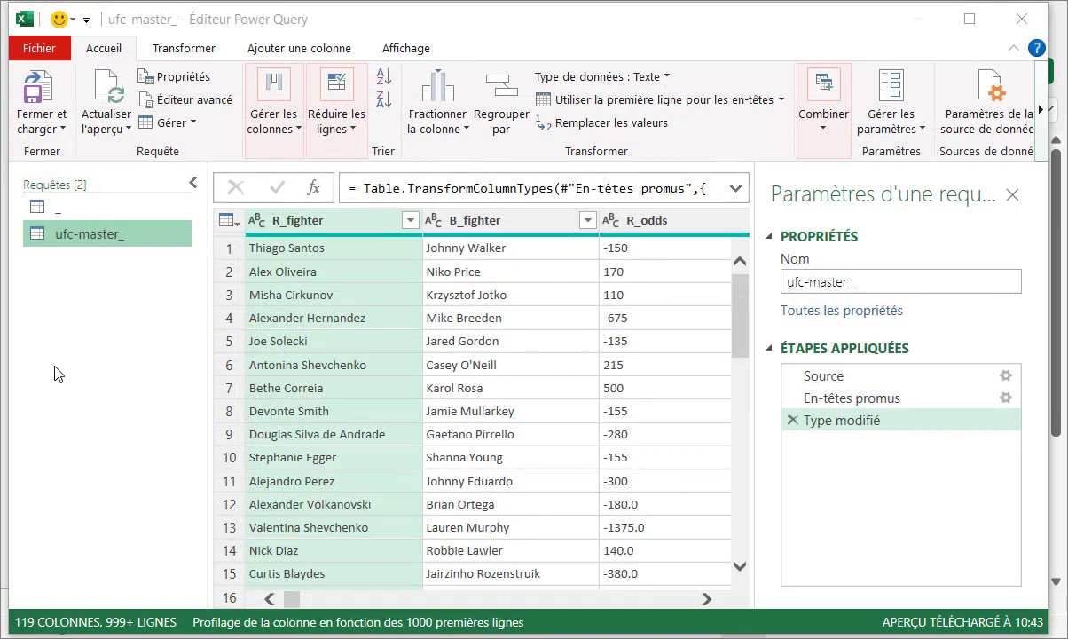
click(889, 284)
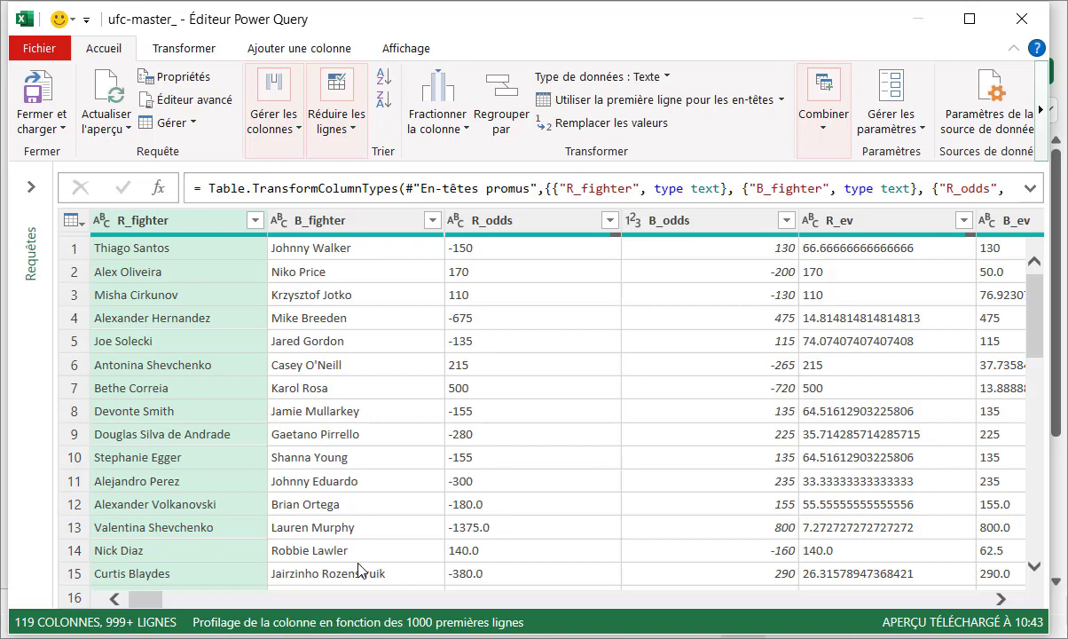
Remove the unneeded columns, including R_odds, B_odds, R_ev, B_ev, title_bout, finish_round, finish_round_time and r_dec_odds through b_ko_odds
click(492, 220)
ctrl+click(684, 229)
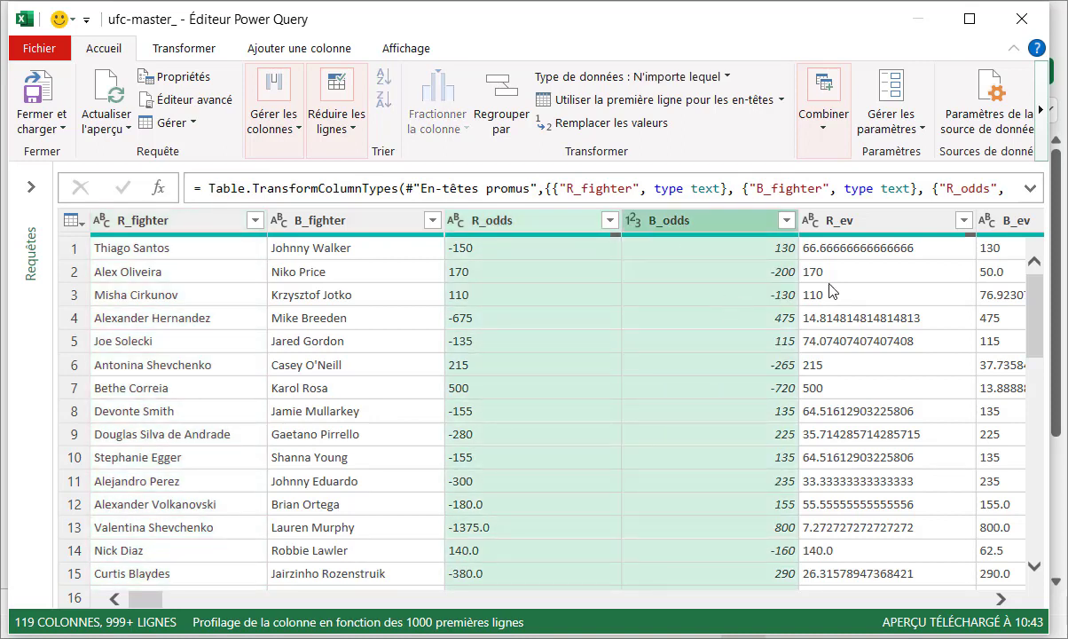
ctrl+click(828, 214)
drag(146, 599, 914, 606)
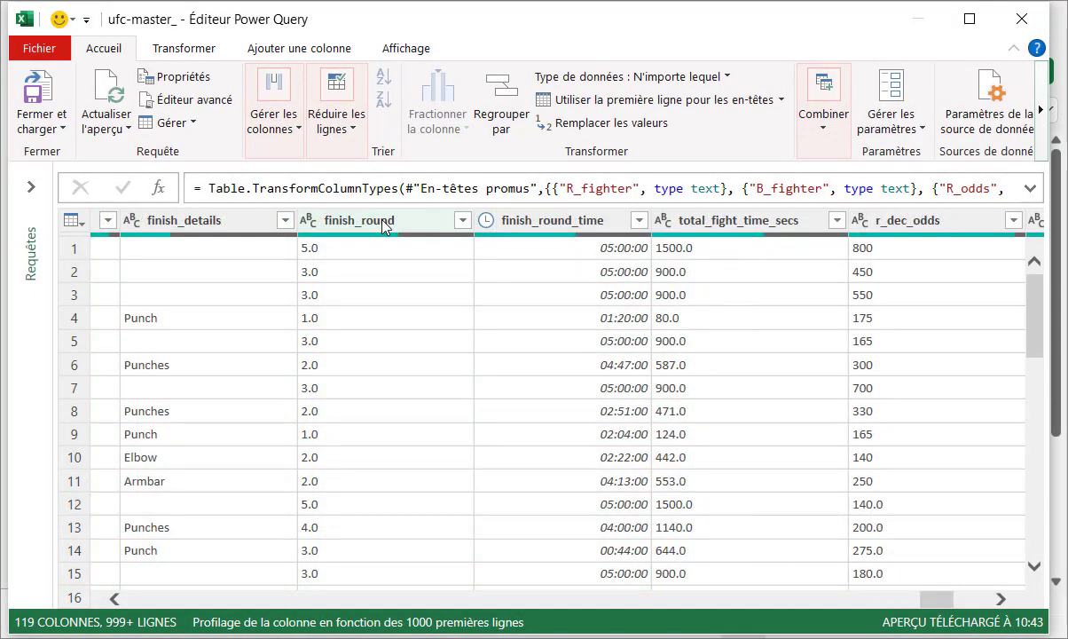
click(384, 227)
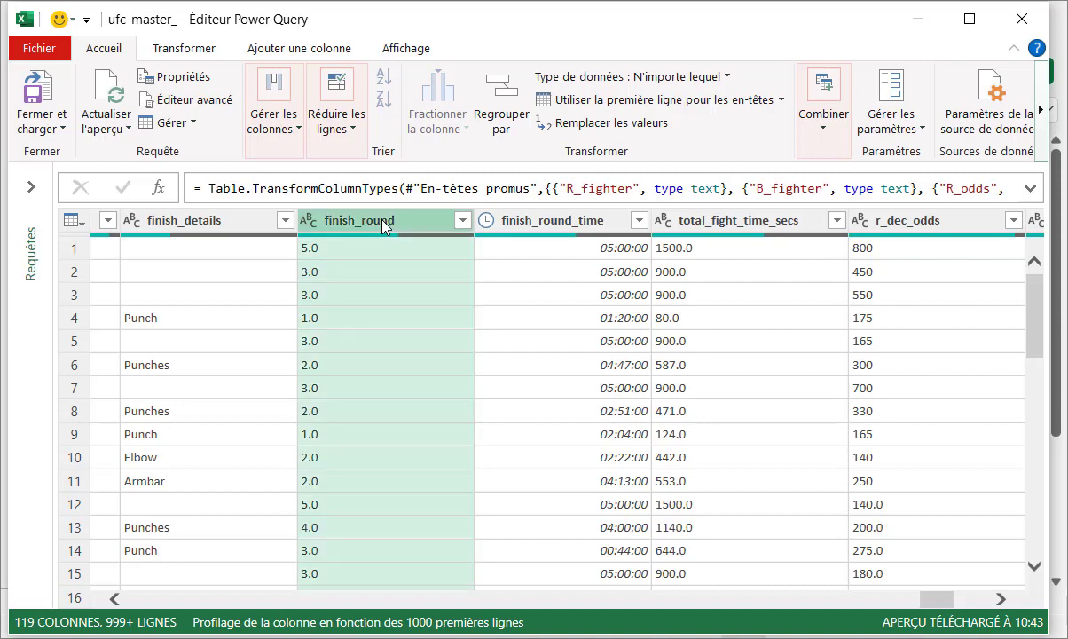
shift+click(557, 224)
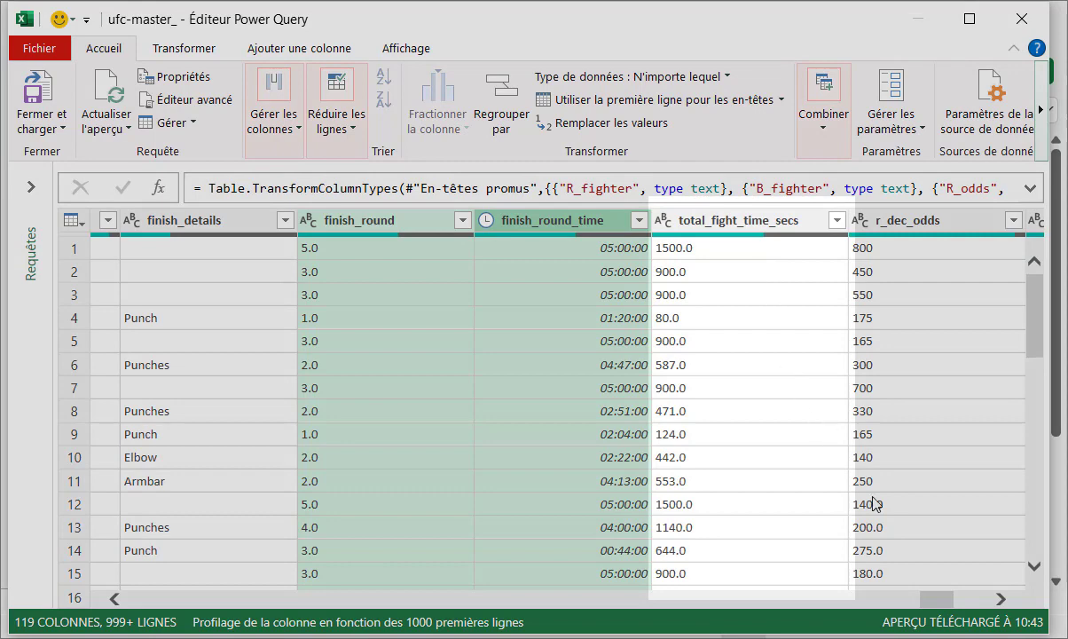
drag(936, 600, 954, 604)
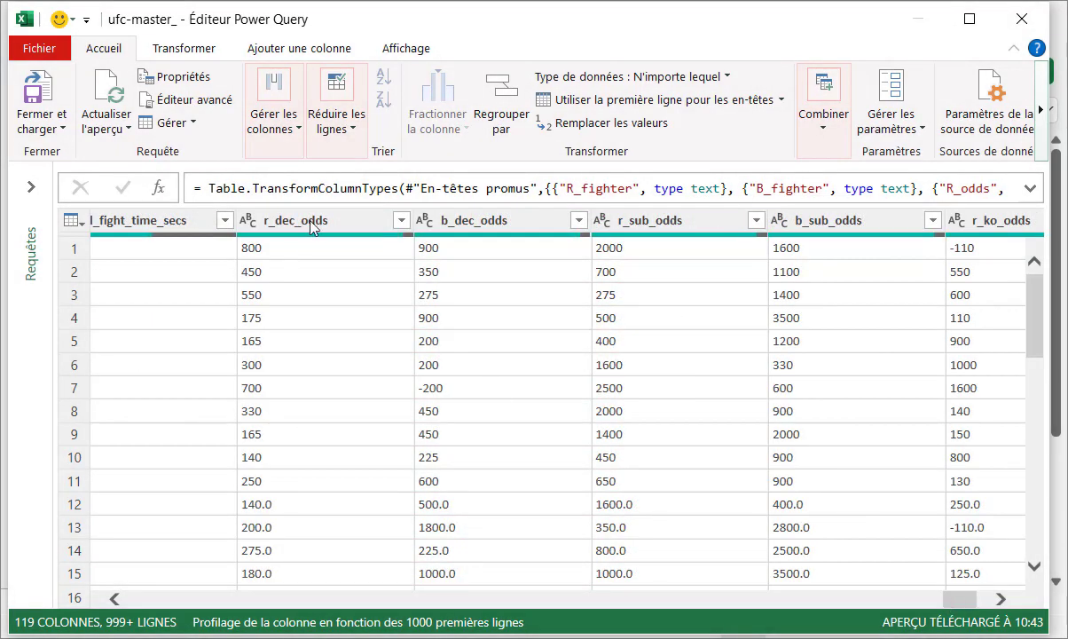
click(319, 229)
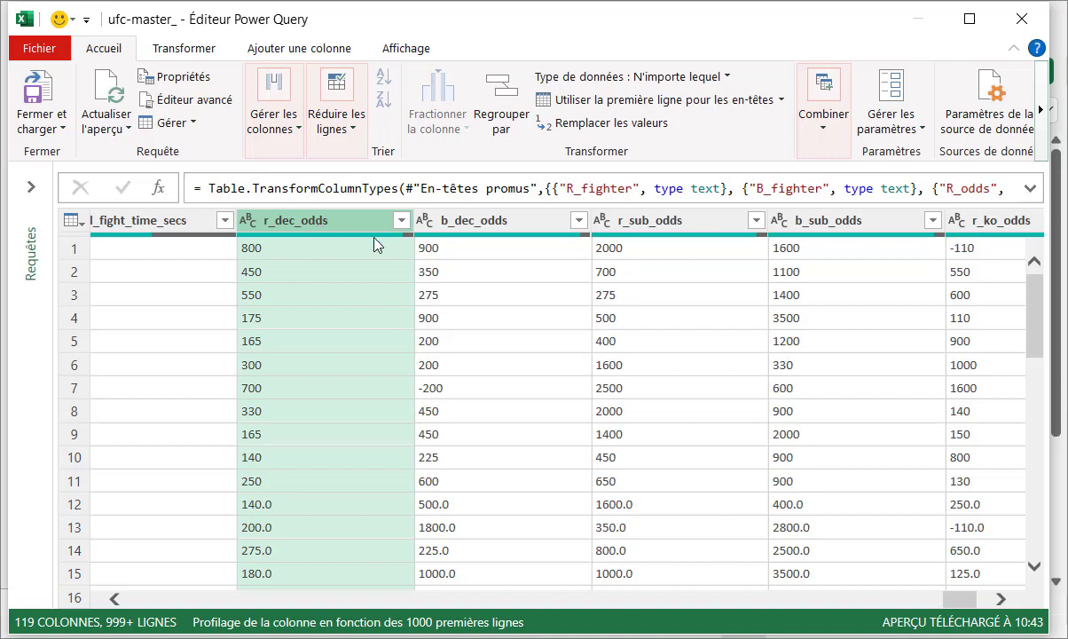
ctrl+click(484, 229)
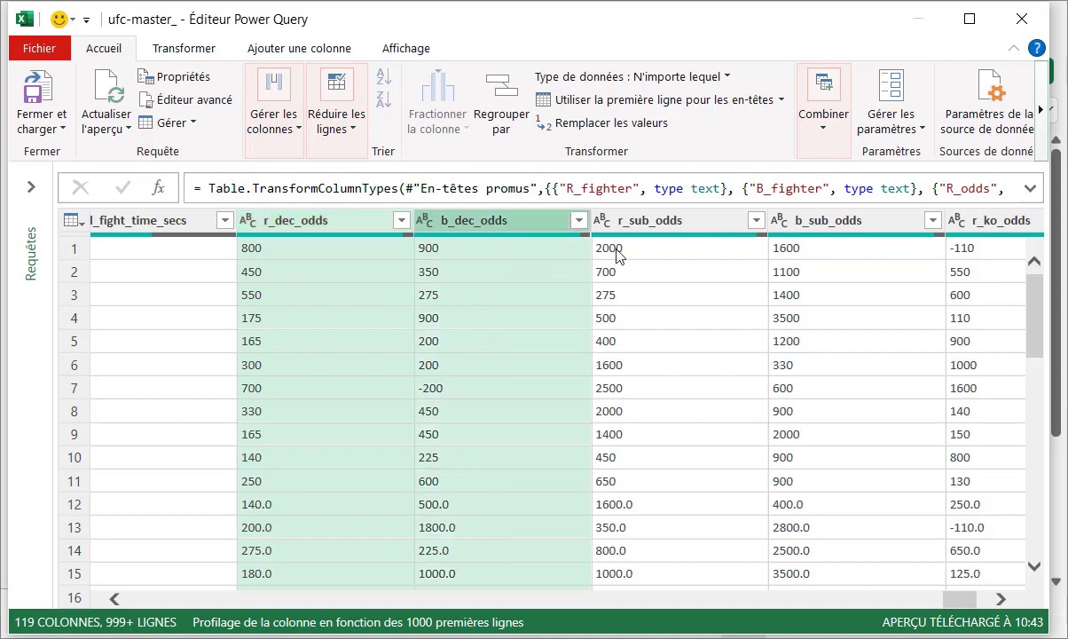
ctrl+click(681, 233)
shift+click(944, 231)
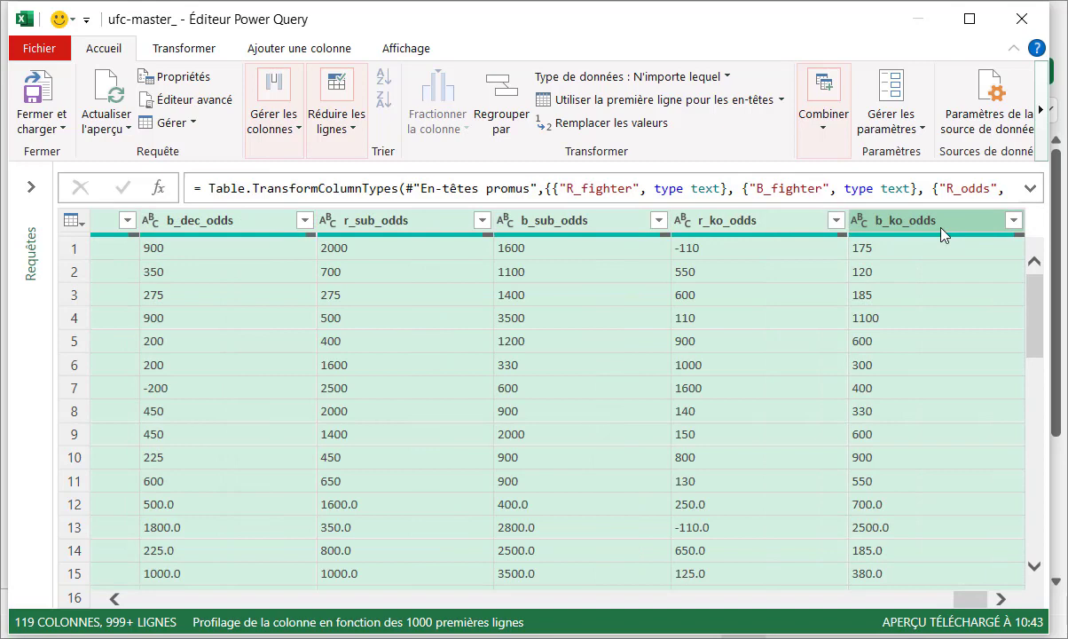
right_click(944, 230)
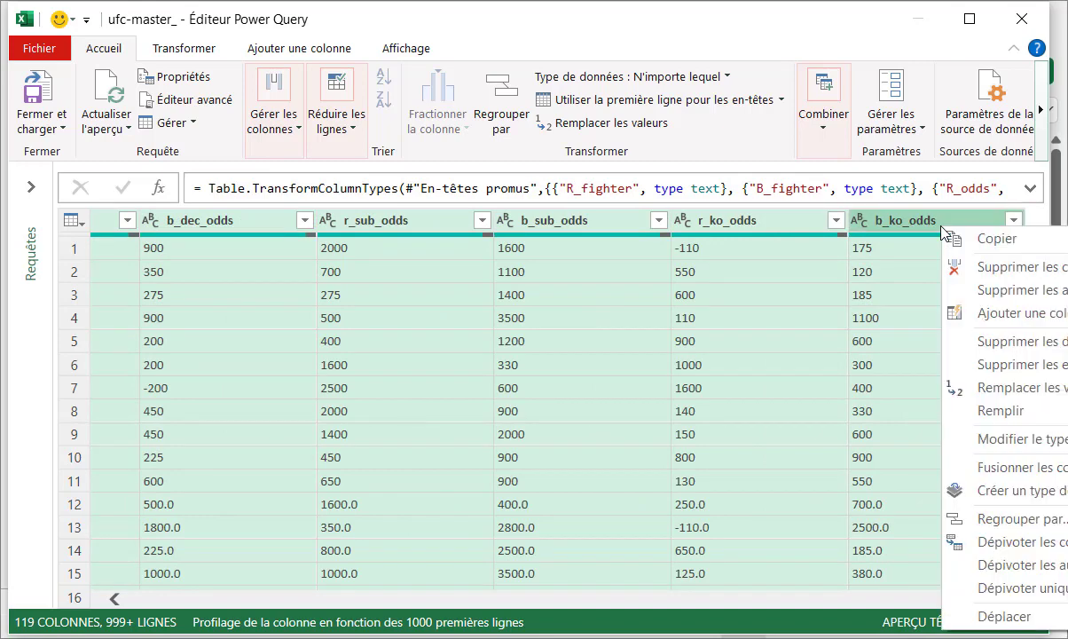
click(954, 266)
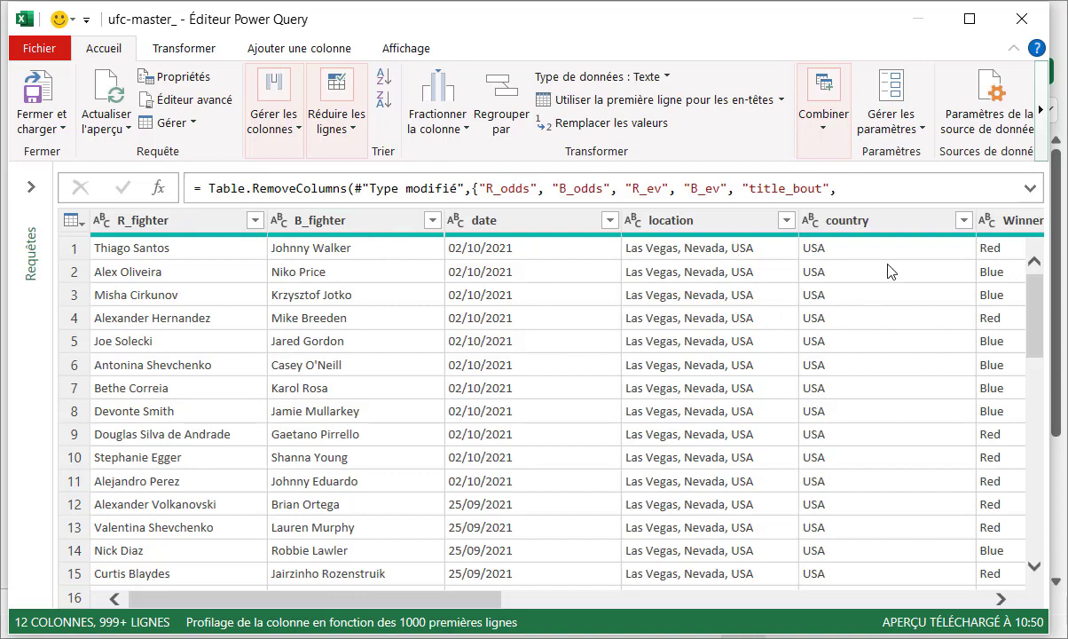
Remove the no_of_rounds column from the ufc-master_ query and check the remaining columns through total_fight_time_secs
drag(488, 600, 721, 610)
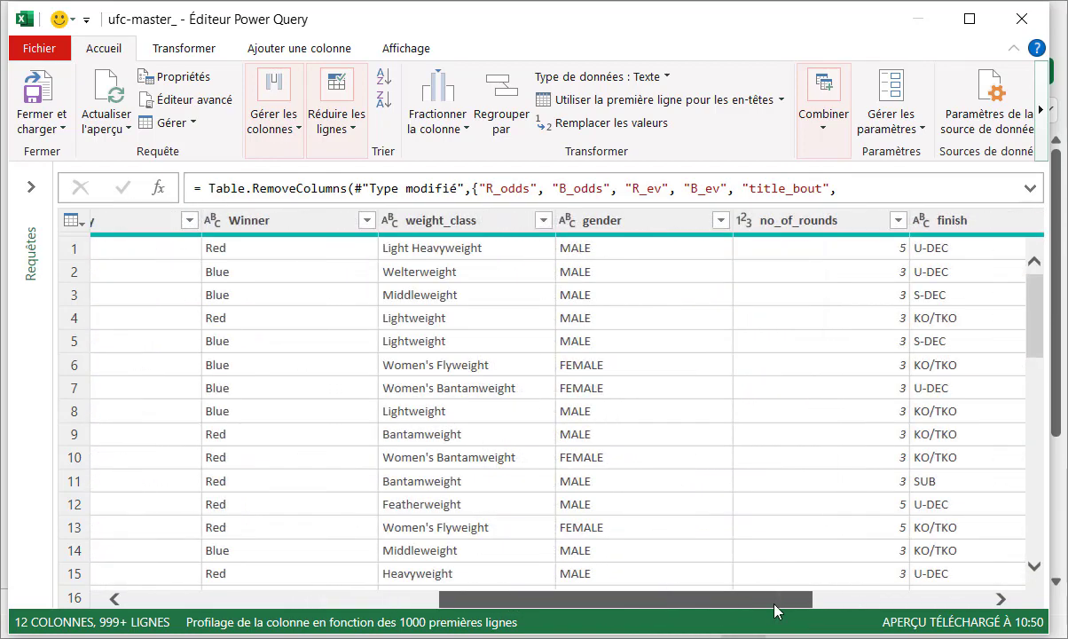
drag(775, 607, 823, 608)
click(704, 227)
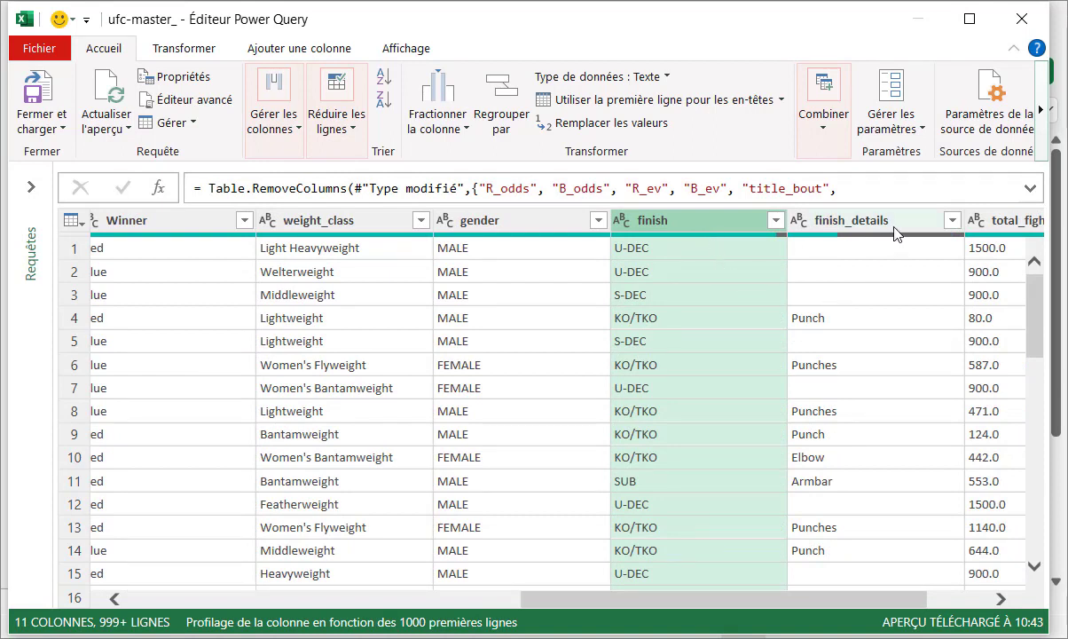
drag(790, 600, 888, 603)
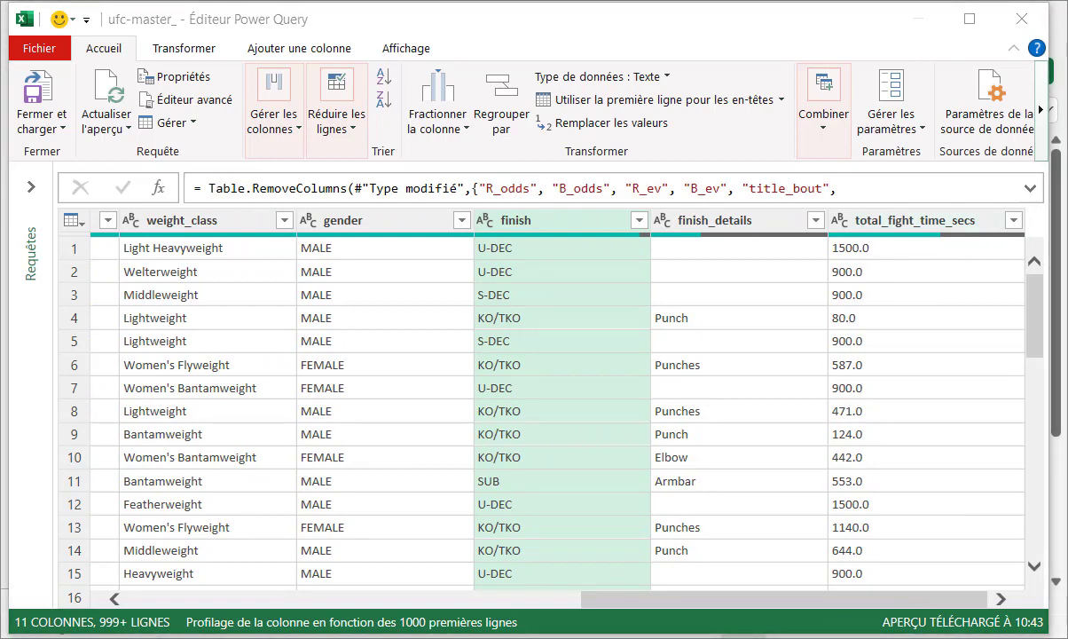
Replace ".0" with an empty value in the total_fight_time_secs column
click(896, 256)
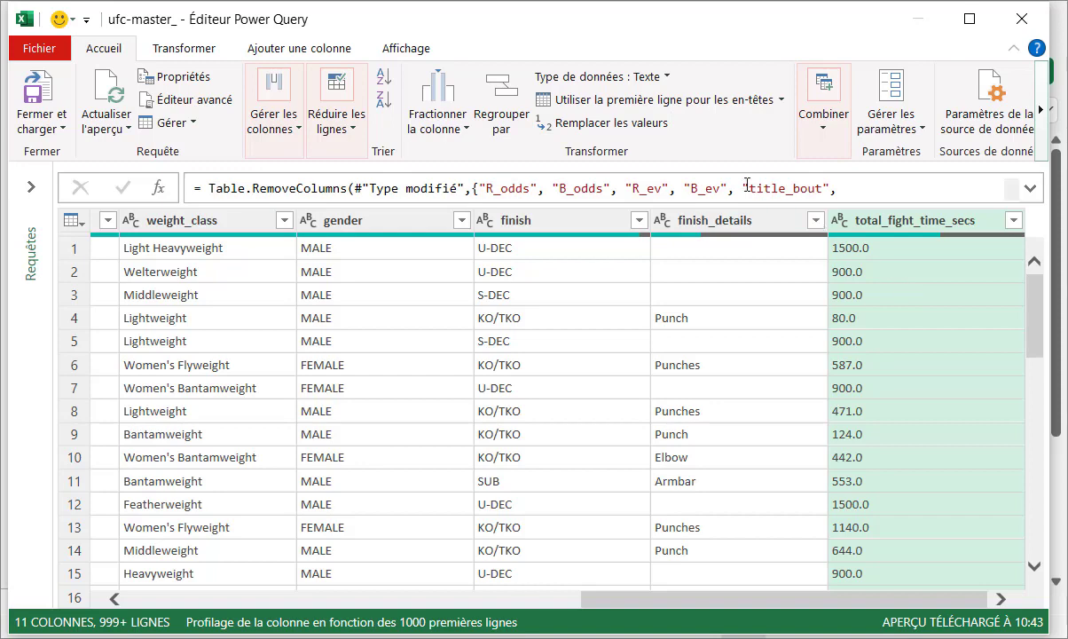
click(653, 132)
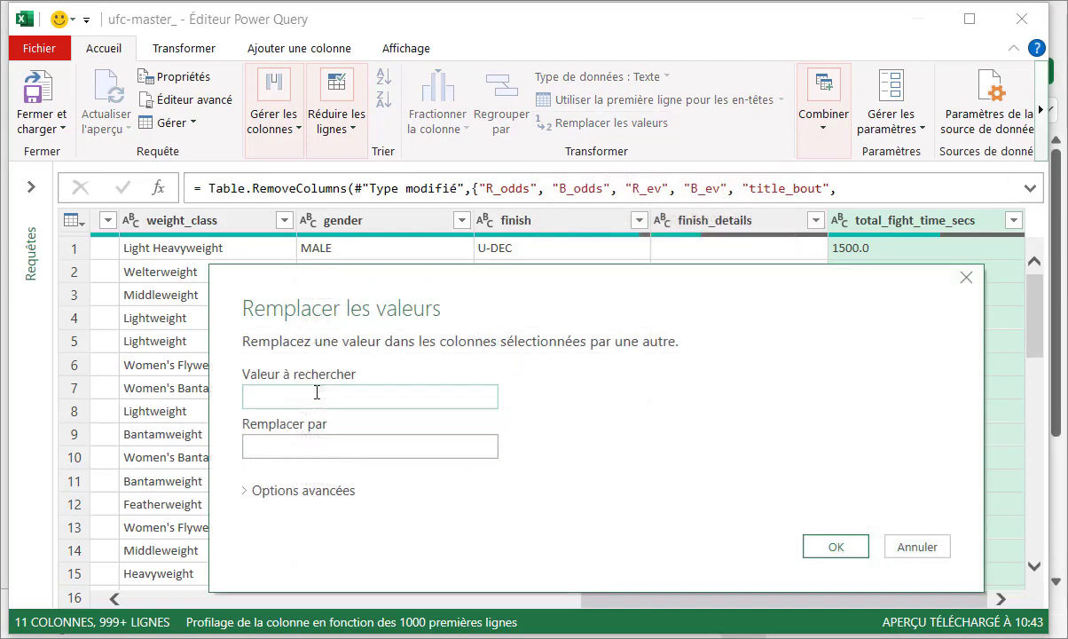
text(.0)
click(840, 547)
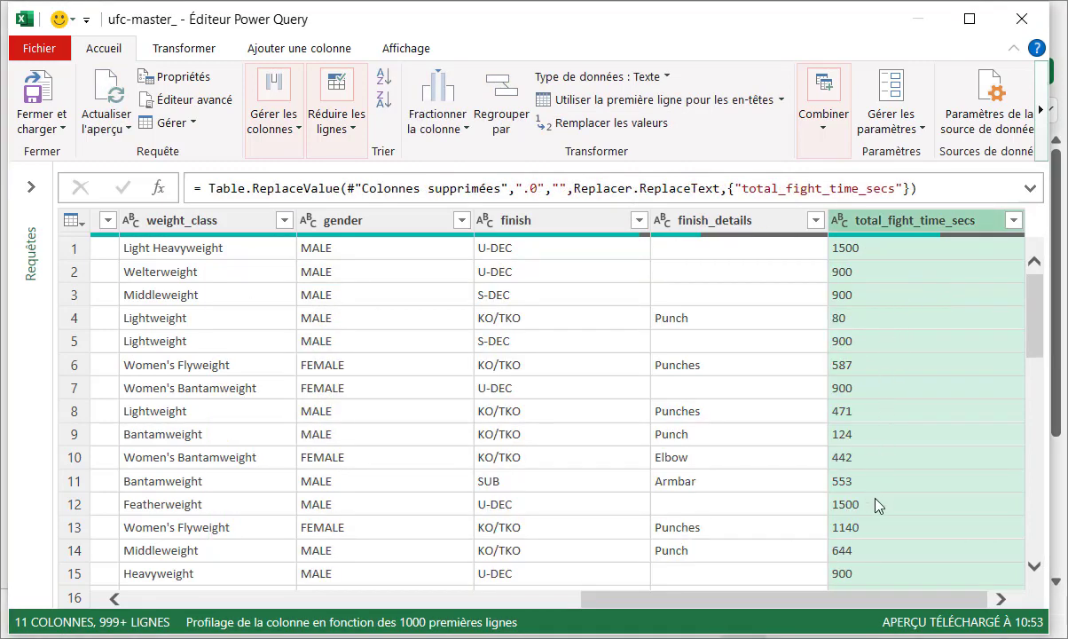
Change the total_fight_time_secs column's data type to whole number (Nombre entier), replacing the current type conversion
click(842, 227)
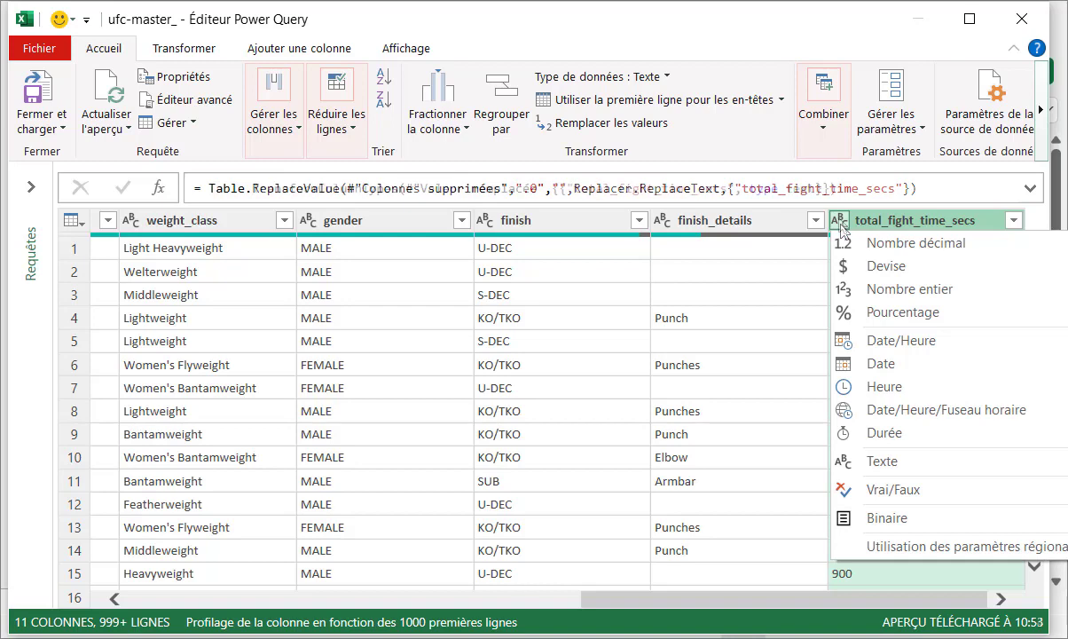
click(848, 288)
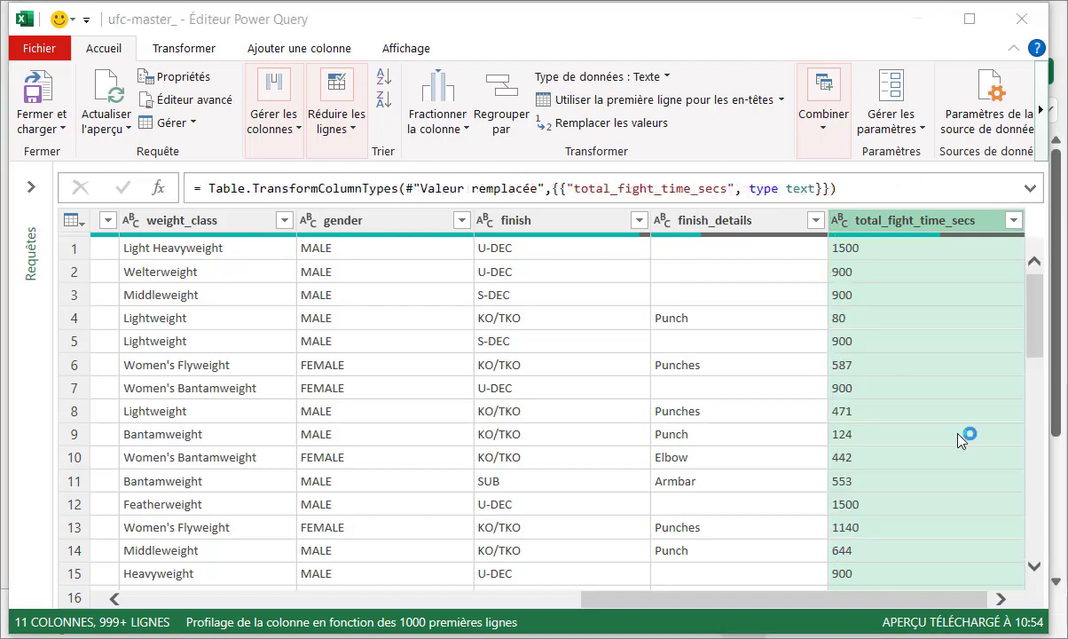
click(795, 529)
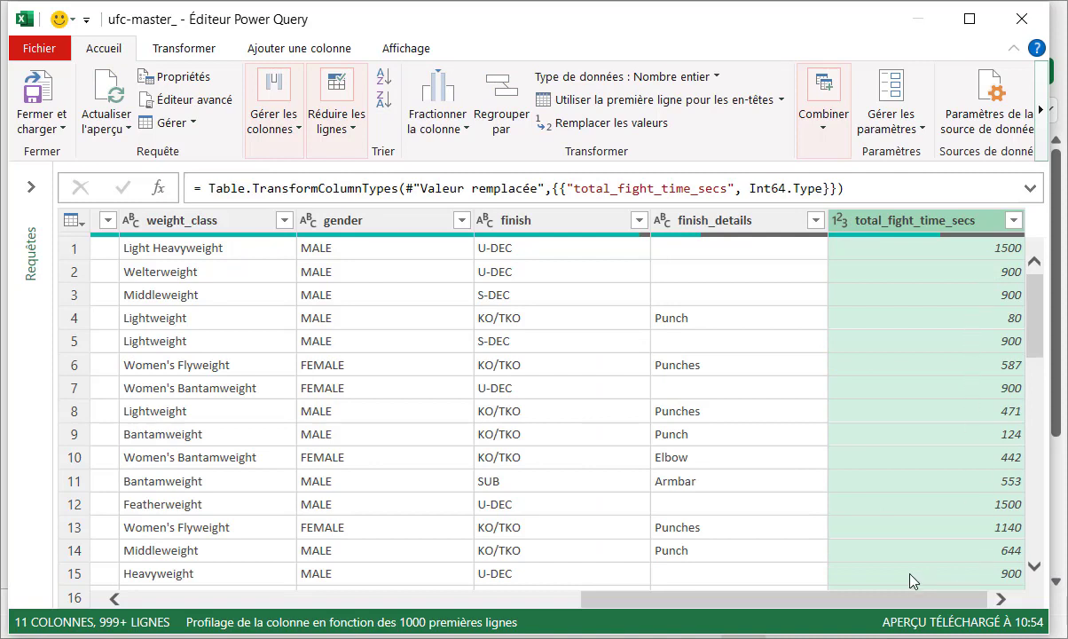
Review the list of distinct values in the finish column, down to U-DEC, without applying a filter
click(517, 220)
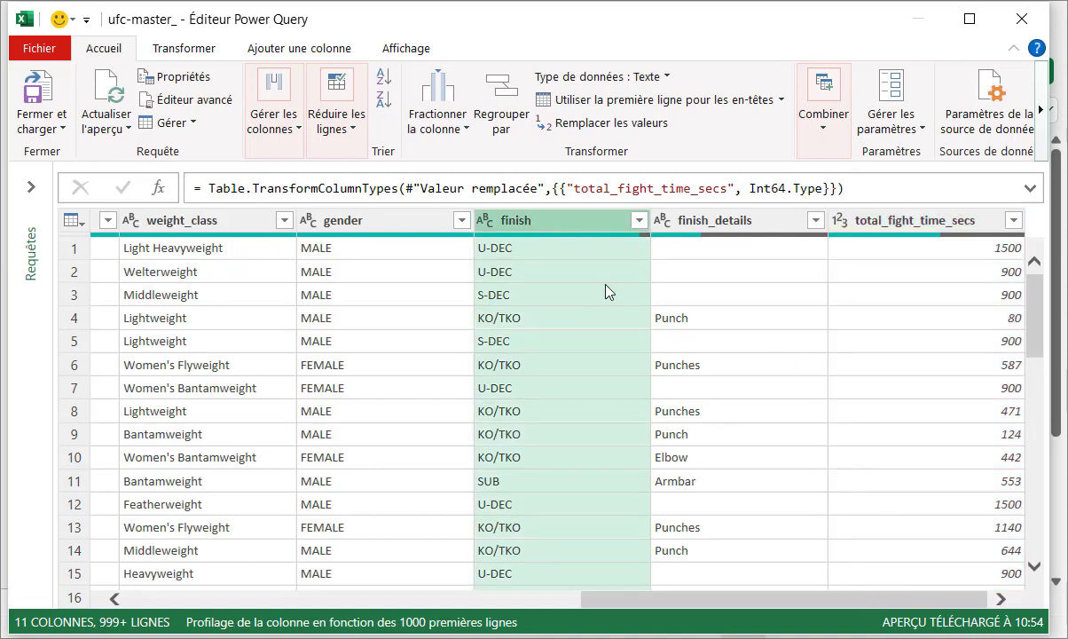
click(639, 220)
click(626, 528)
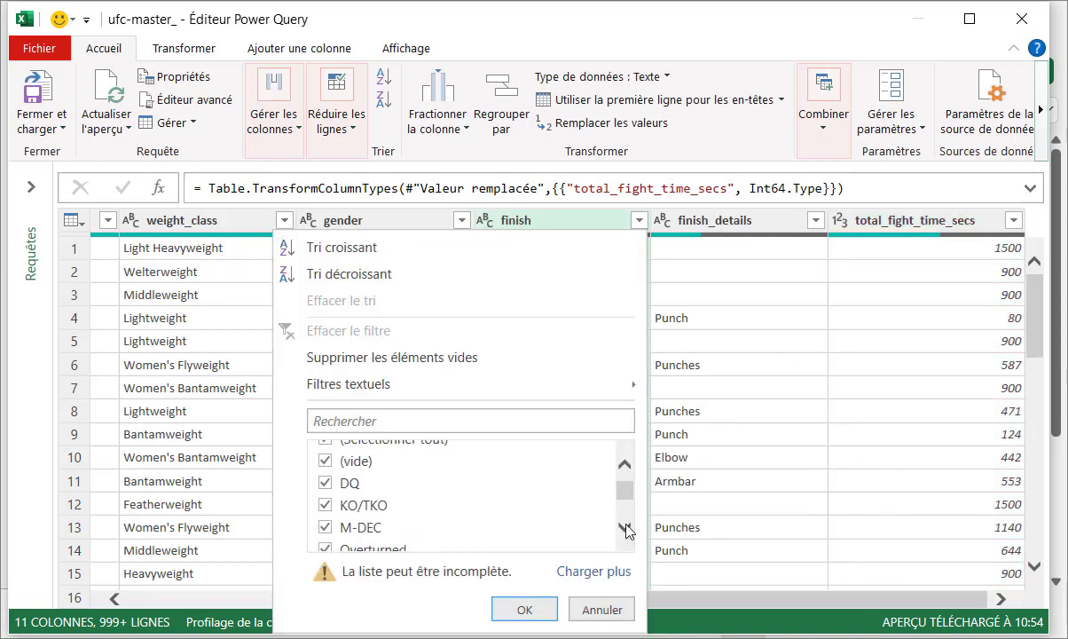
scroll(355, 541, down, 1)
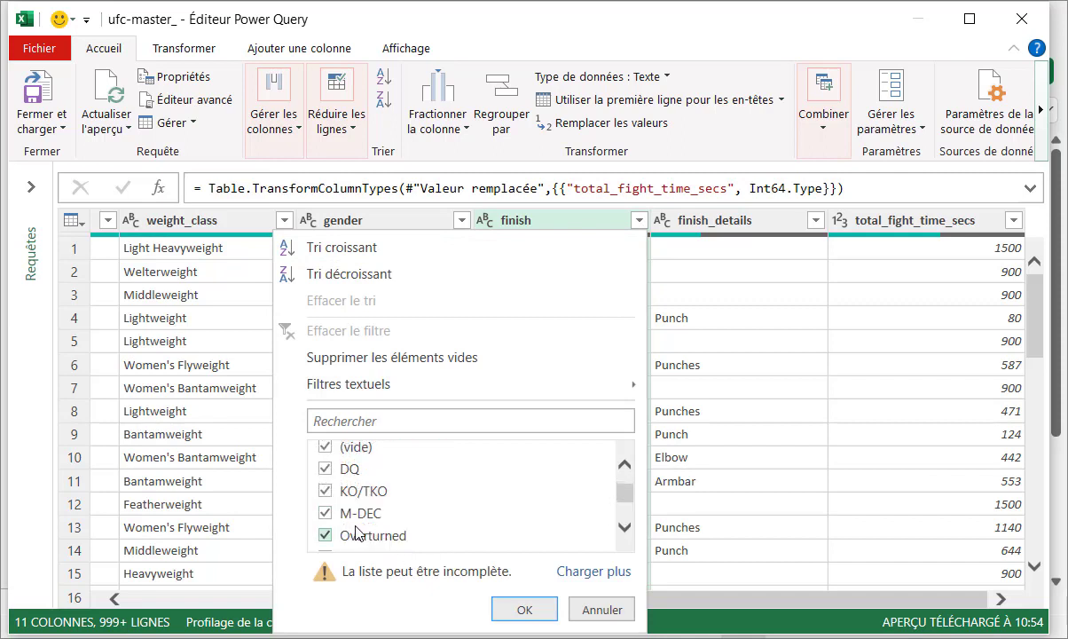
scroll(533, 537, down, 1)
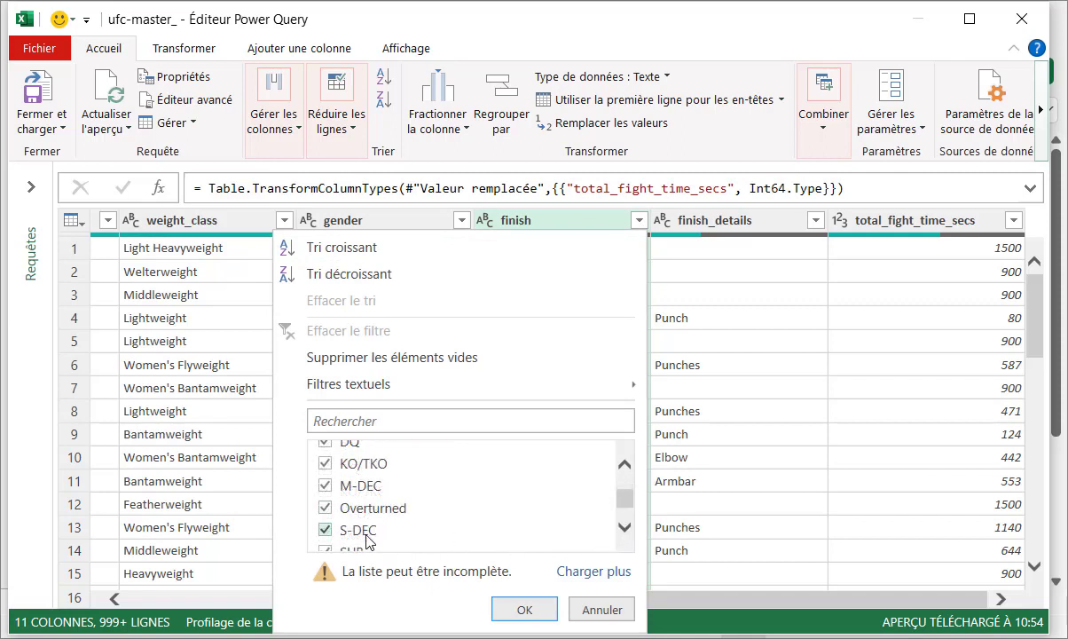
scroll(355, 543, down, 2)
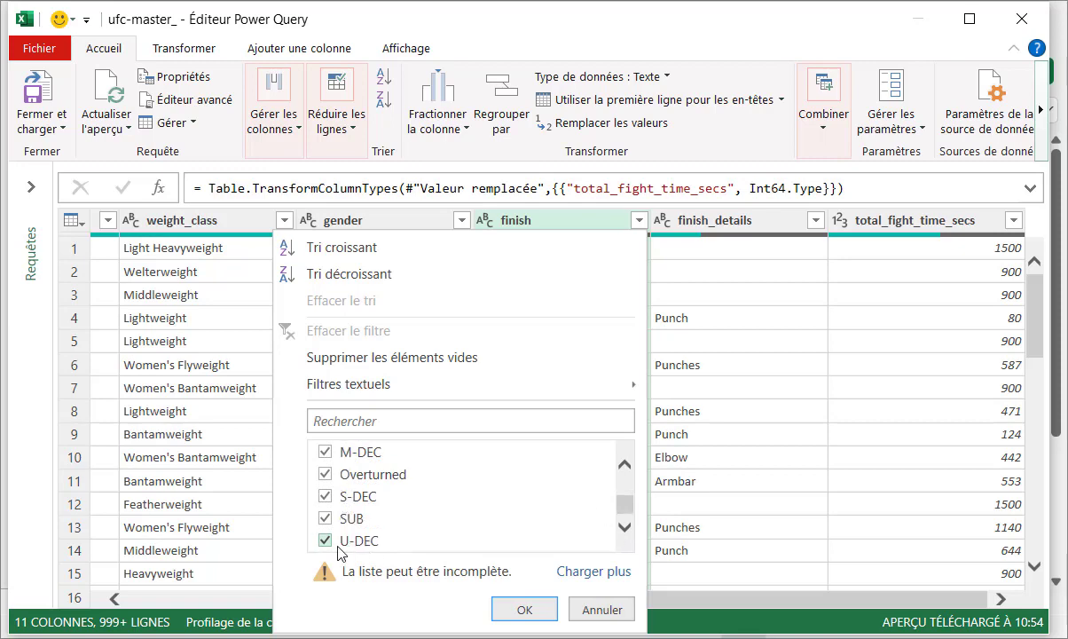
key(Escape)
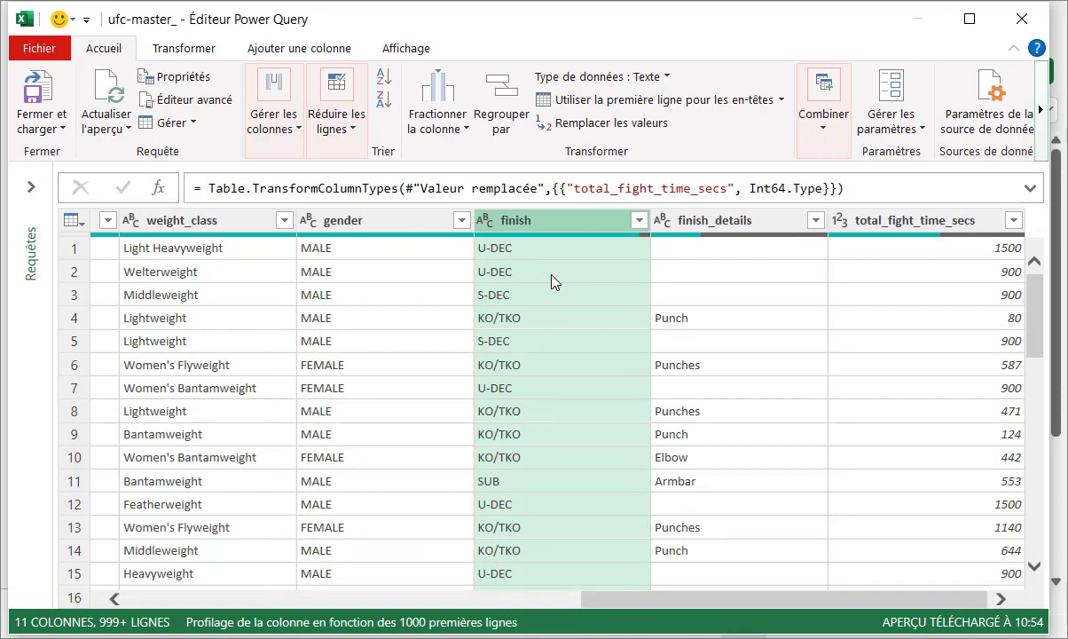
Replace "U-", "S-" and "M-" in turn with an empty value in the finish column, and check its distinct values
click(593, 126)
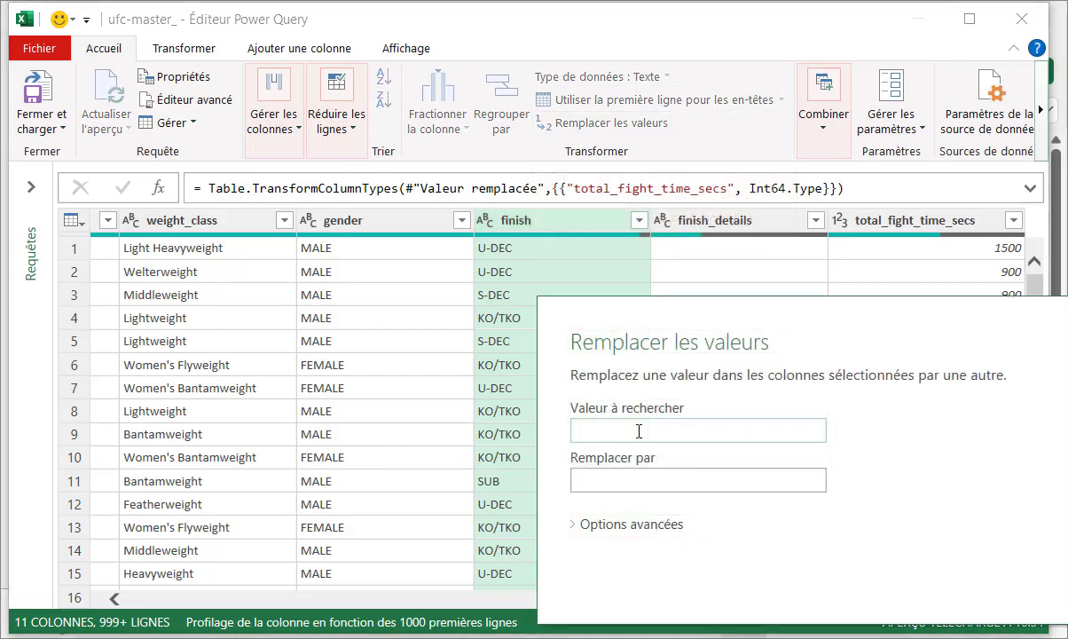
text(U-)
click(620, 481)
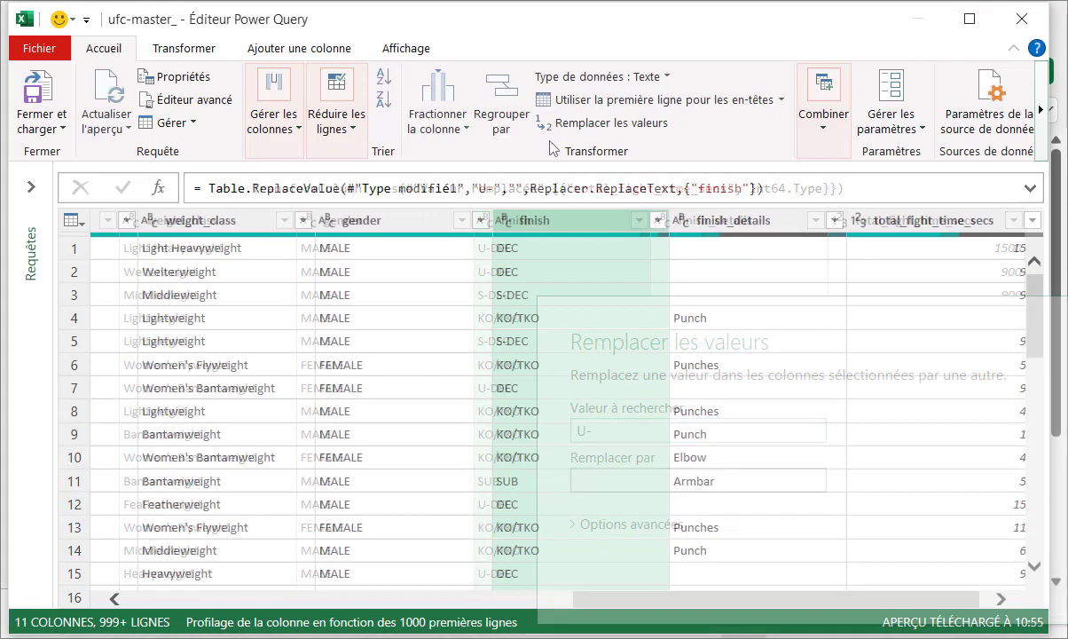
click(579, 129)
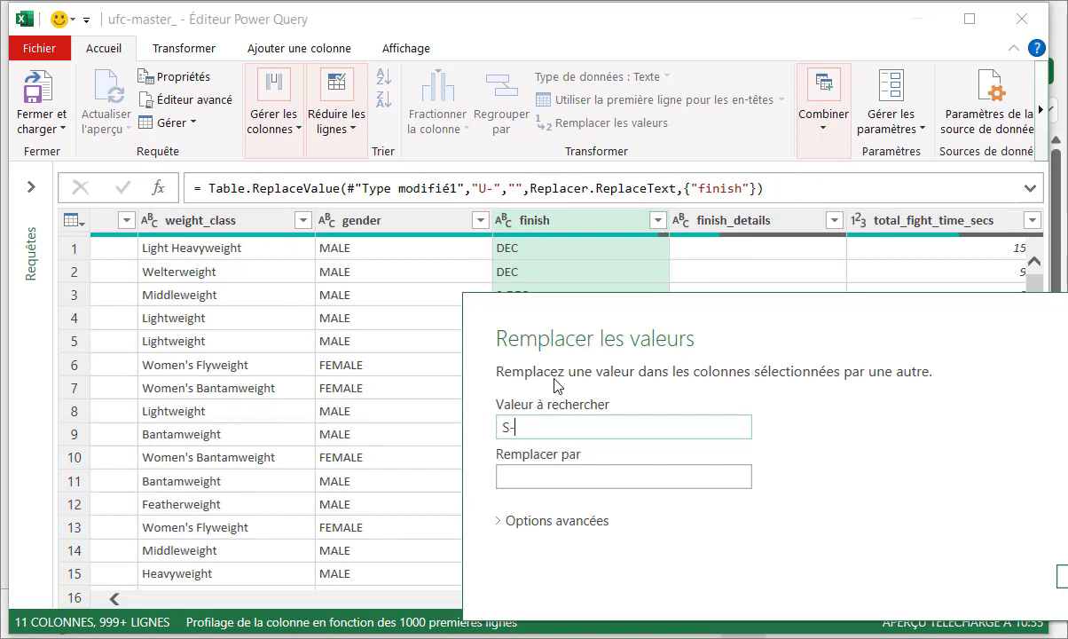
key(Return)
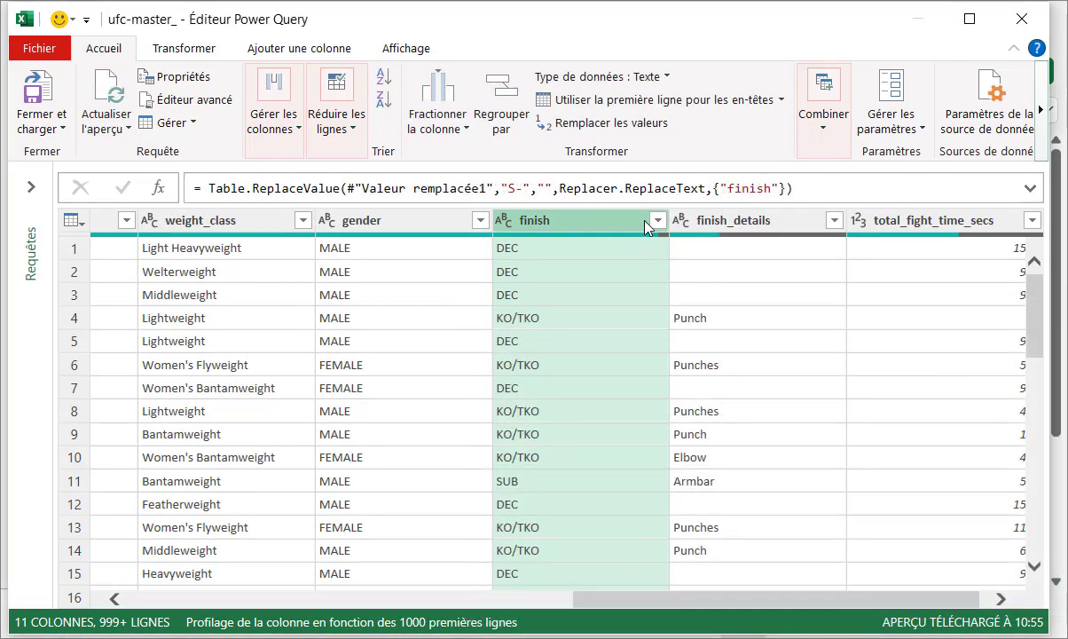
click(587, 137)
text(M-)
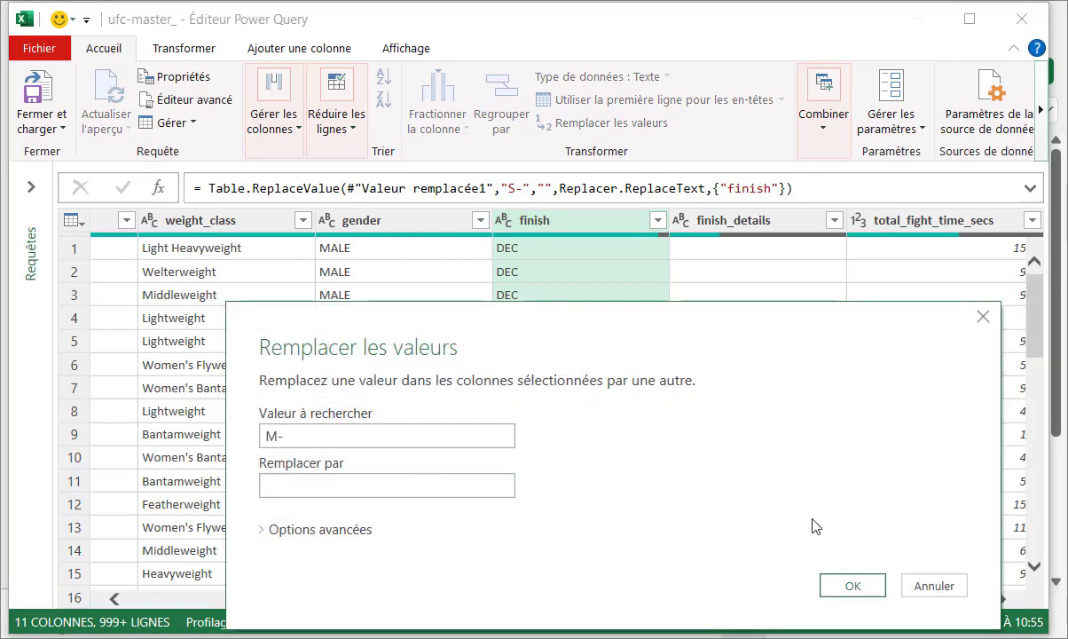
click(842, 588)
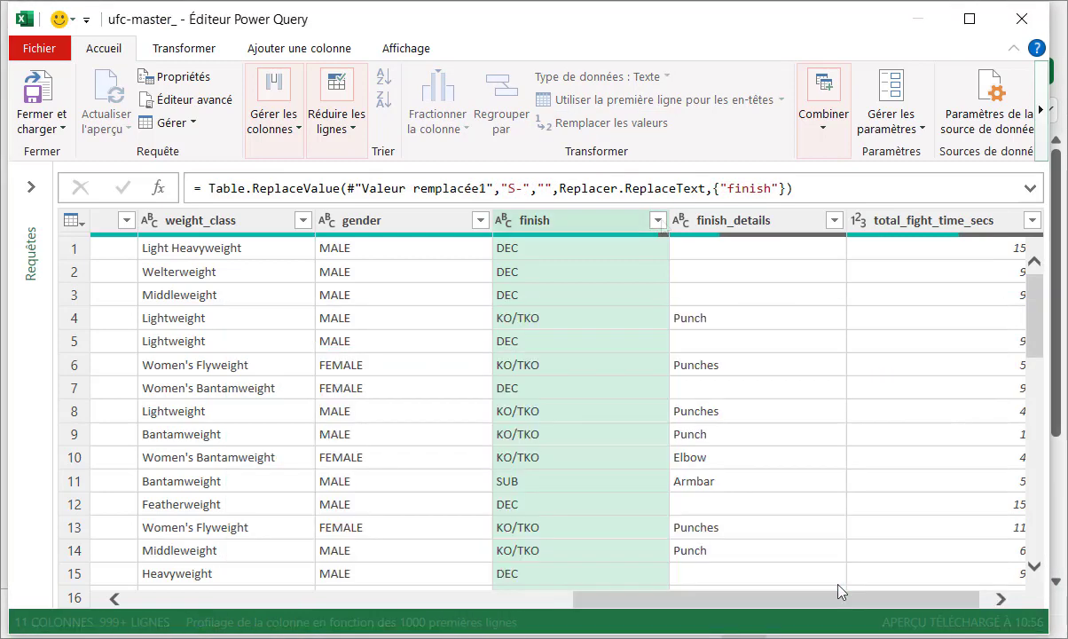
click(658, 220)
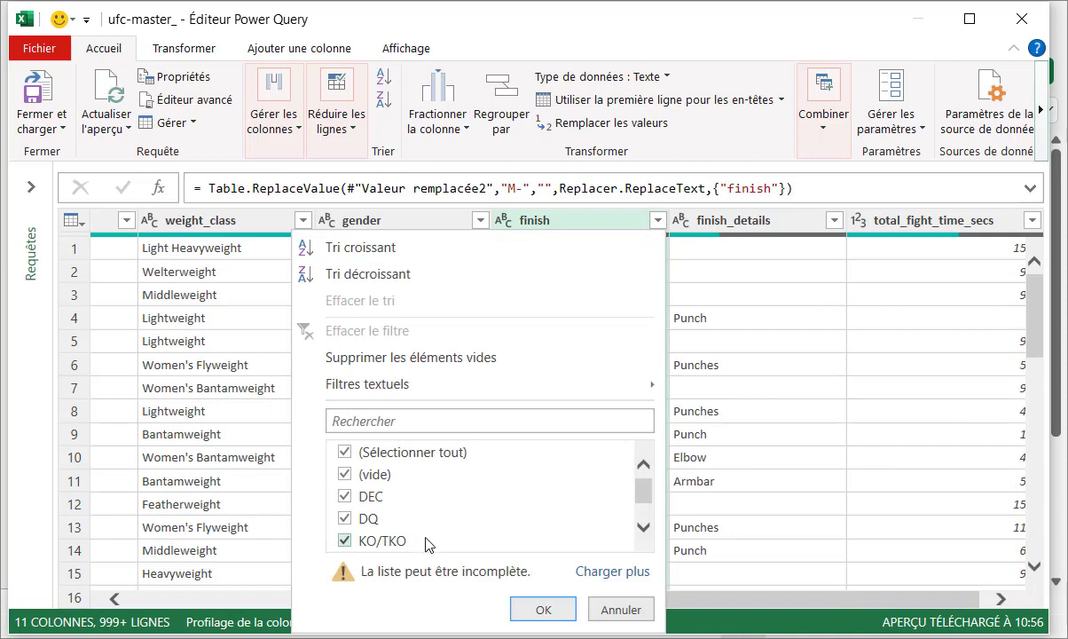
click(645, 527)
click(646, 529)
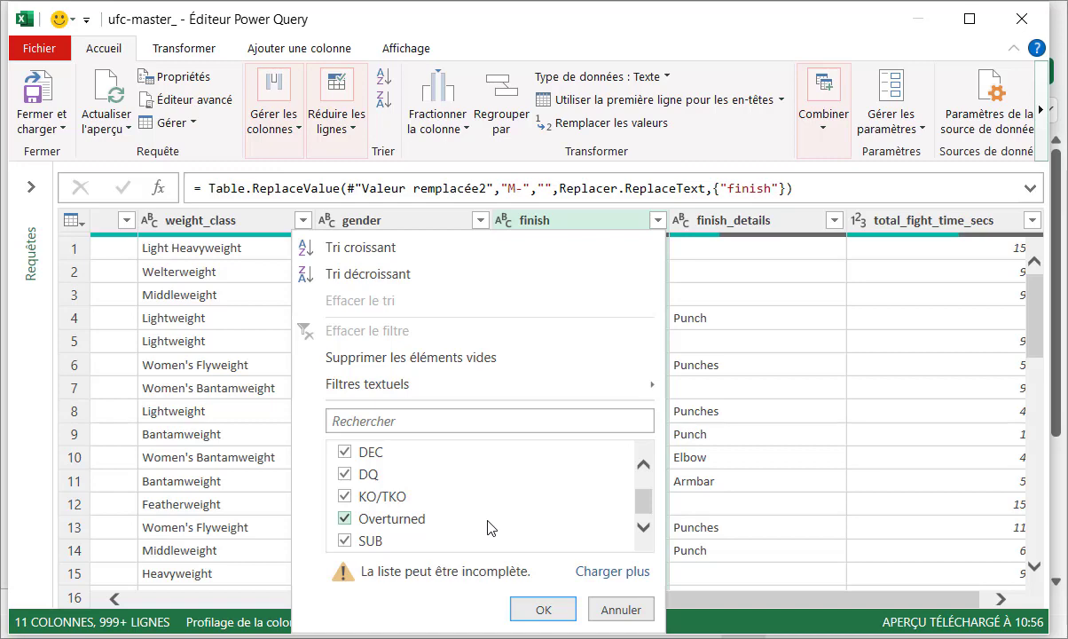
click(617, 610)
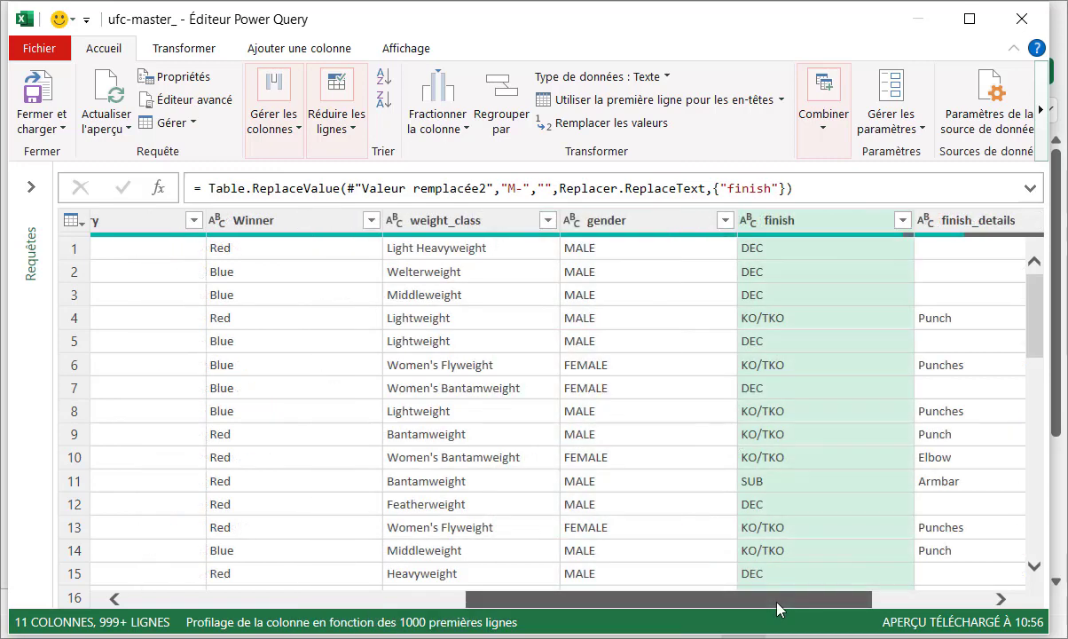
Change the date column's data type from text to Date
drag(777, 609, 414, 577)
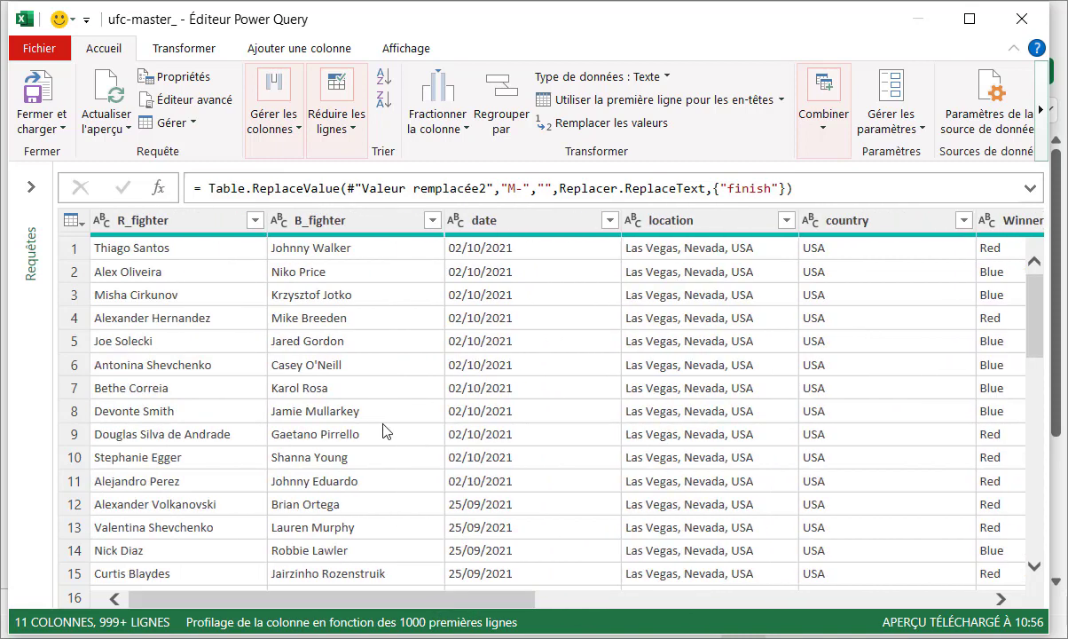
click(459, 222)
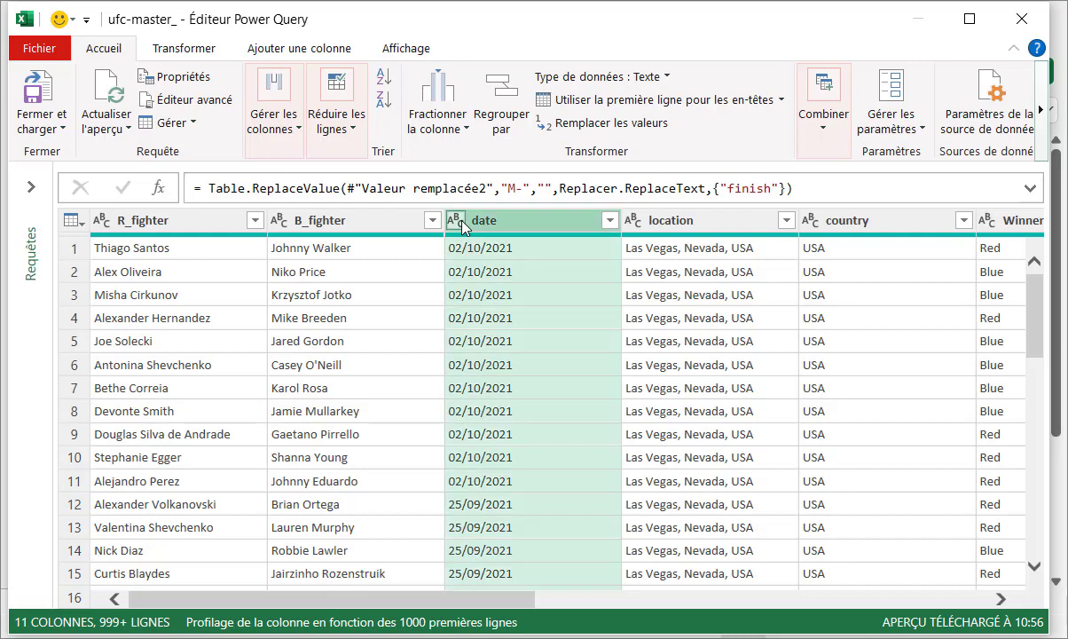
click(494, 364)
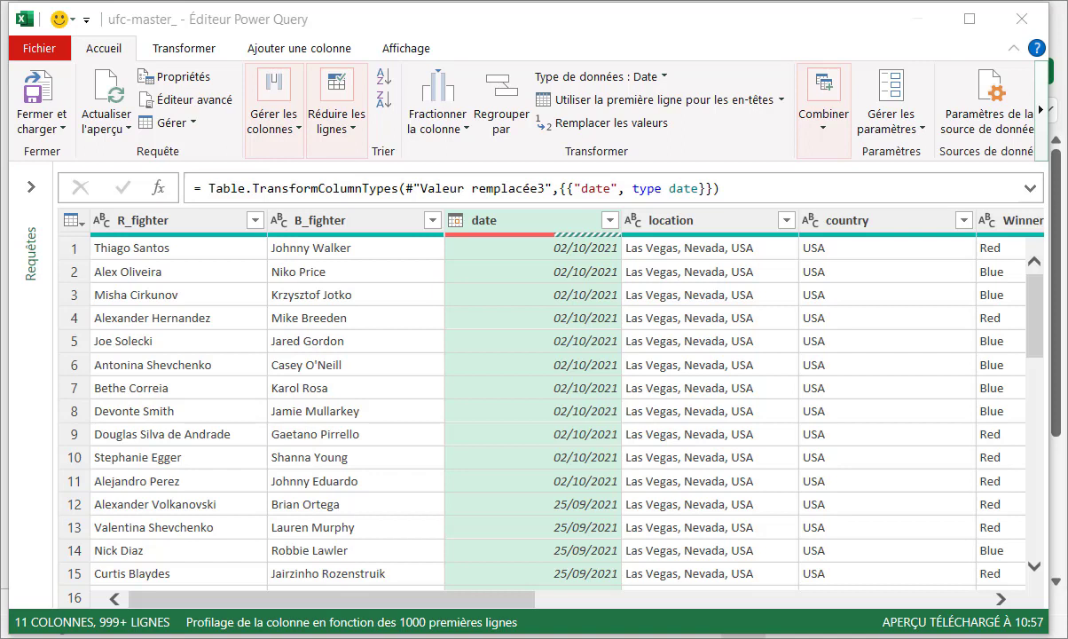
click(172, 228)
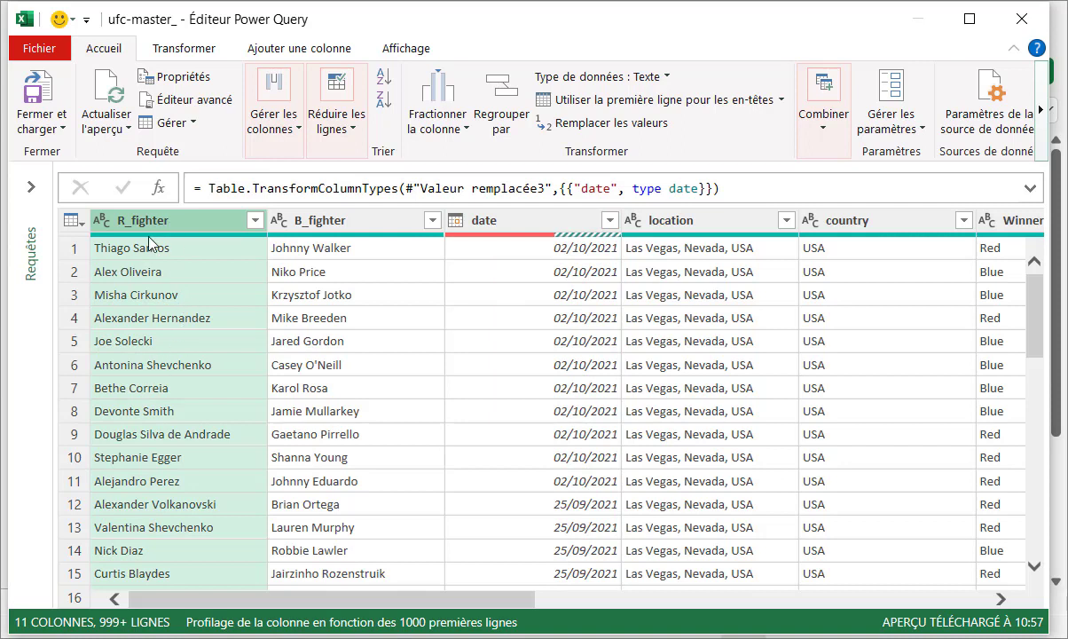
click(358, 226)
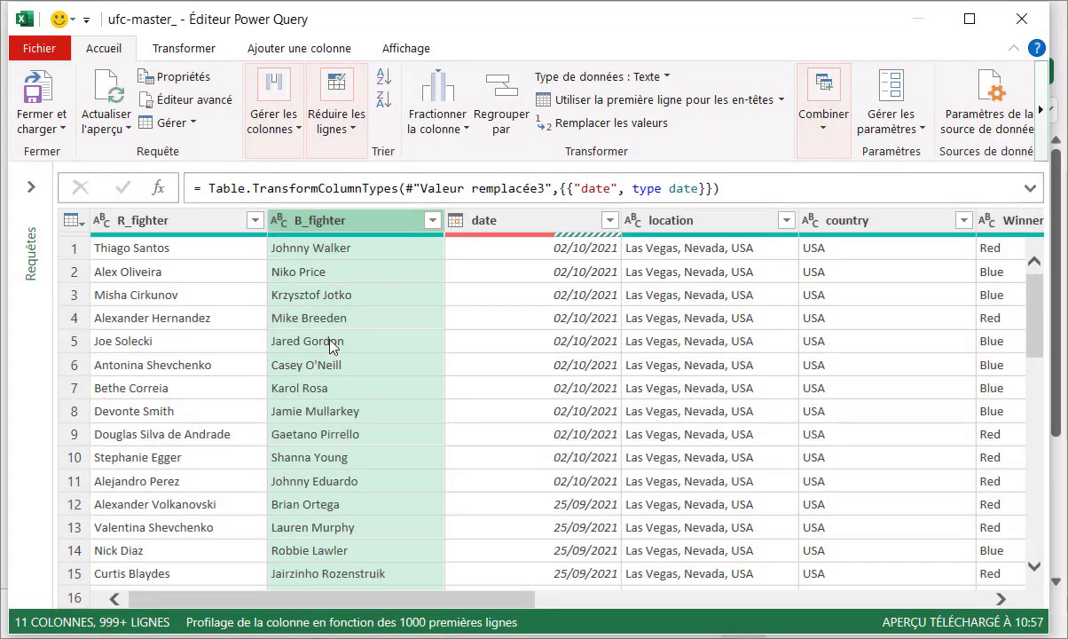
click(195, 222)
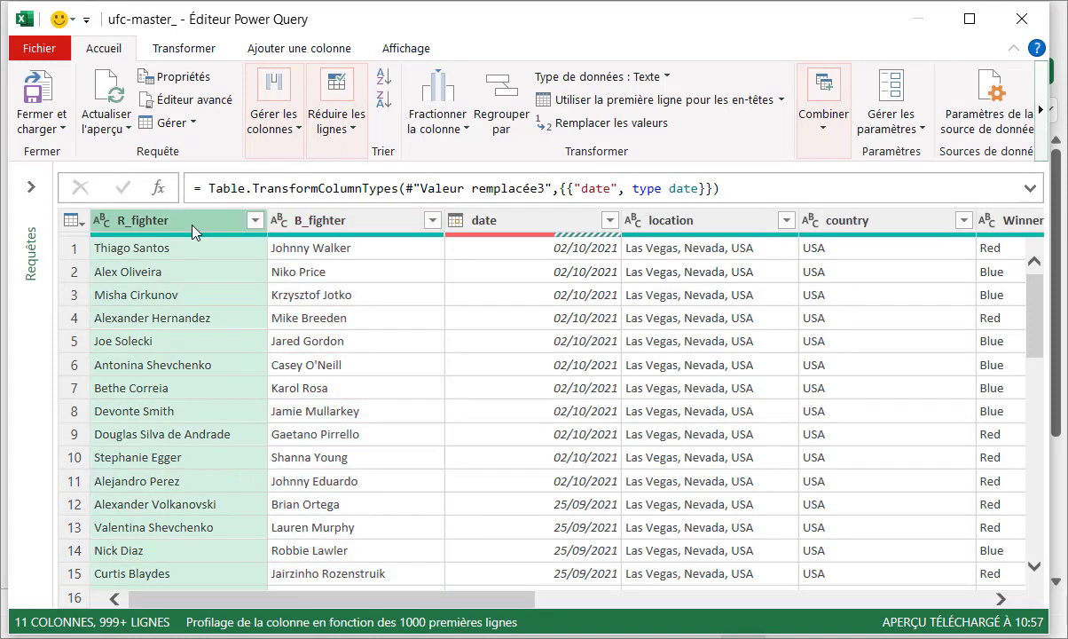
click(345, 229)
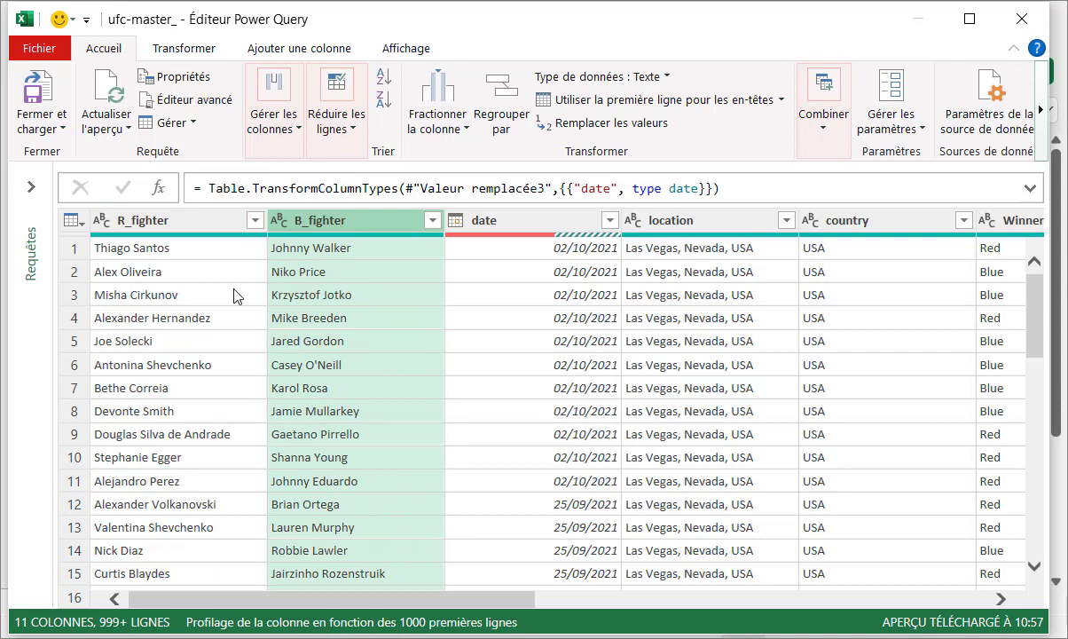
click(187, 302)
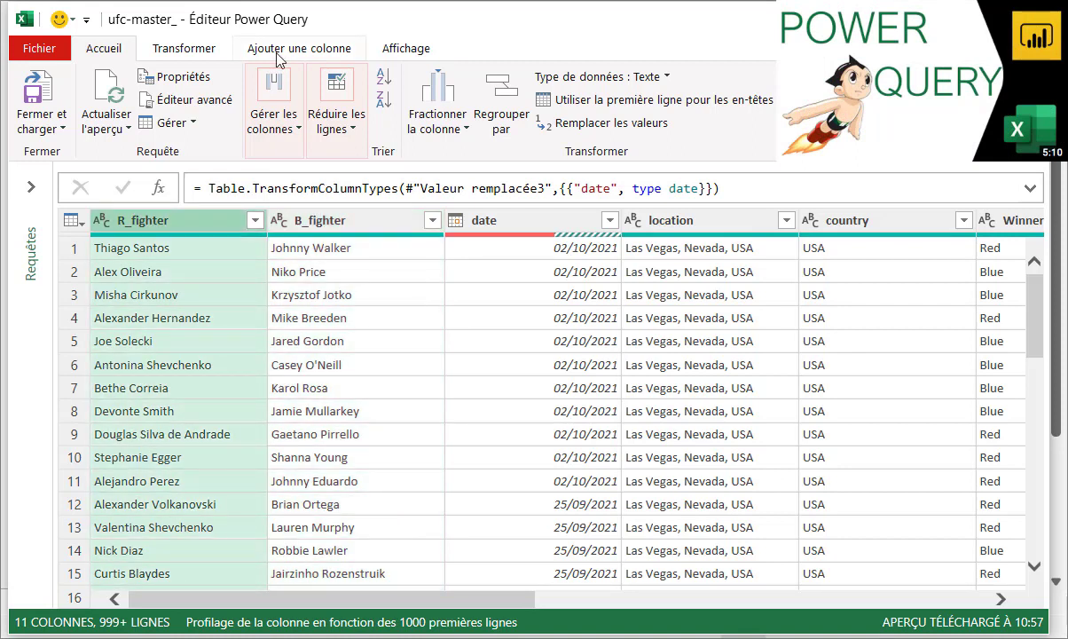
Start a new conditional column in the ufc-master_ query and name it Gagnant
click(278, 51)
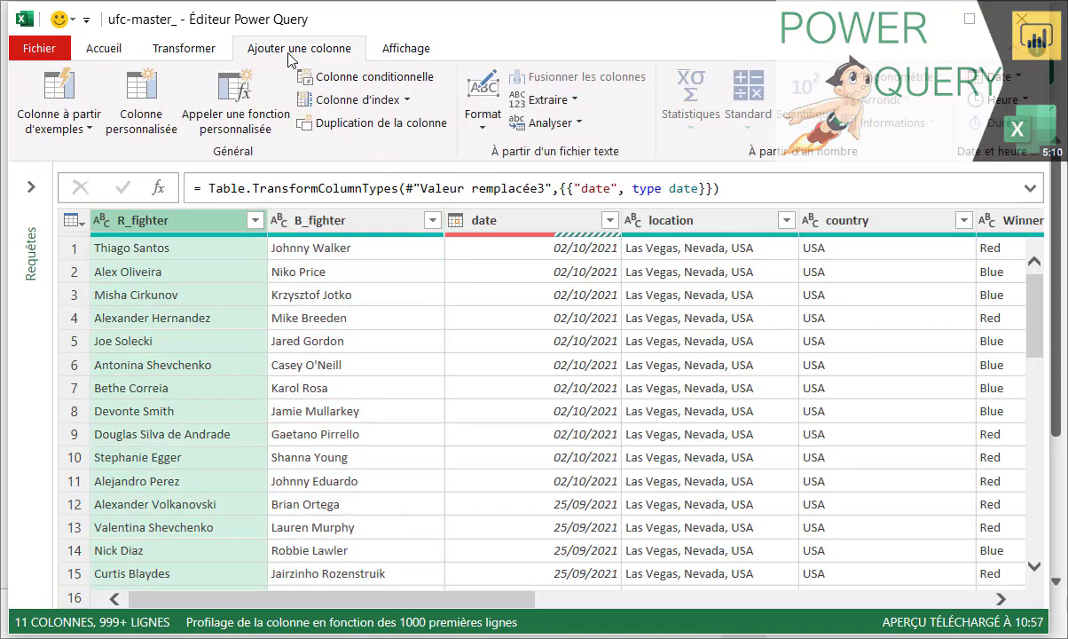
click(349, 84)
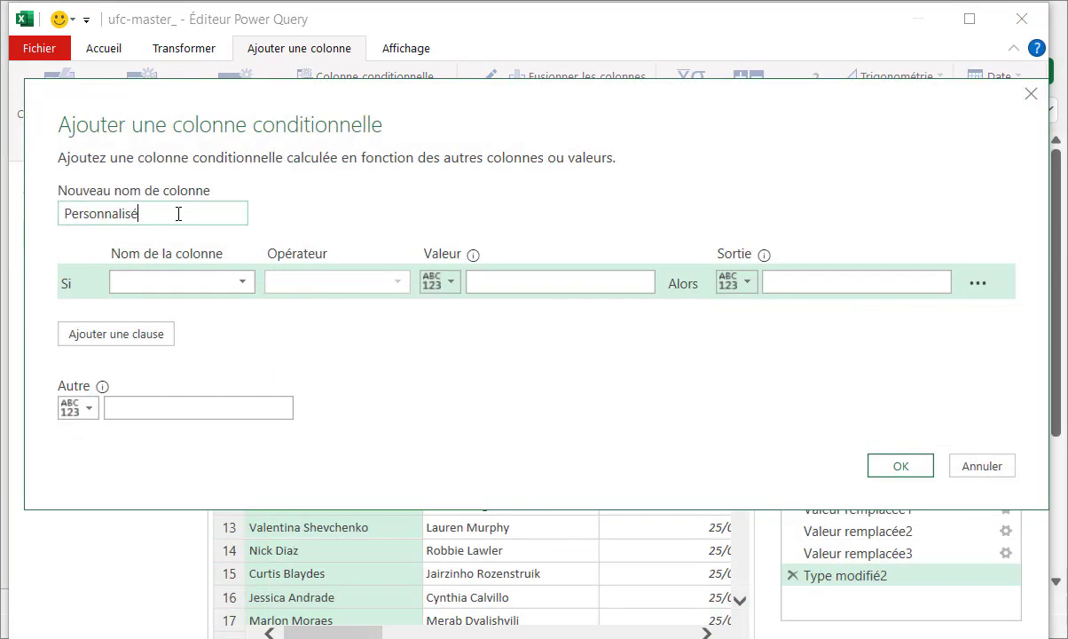
key(BackSpace)
key(BackSpace)
key(BackSpace)
key(BackSpace)
key(BackSpace)
key(BackSpace)
key(BackSpace)
key(BackSpace)
key(BackSpace)
key(BackSpace)
key(BackSpace)
key(BackSpace)
text(Gagnant)
Define the Gagnant condition so that it returns the R_fighter column when Winner equals (égal à) Red
click(244, 284)
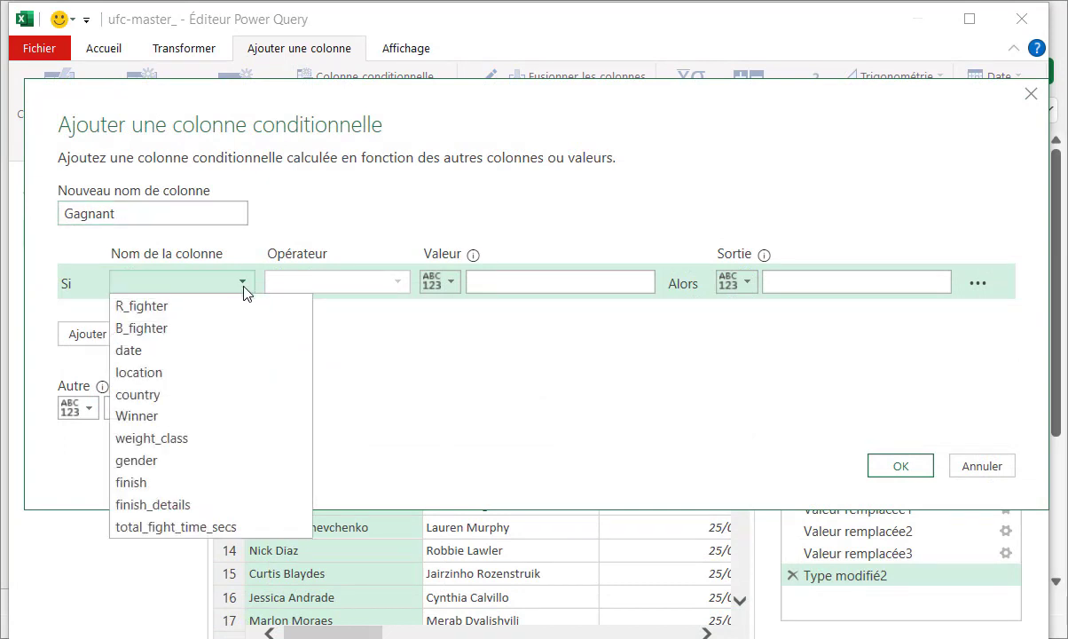
click(218, 416)
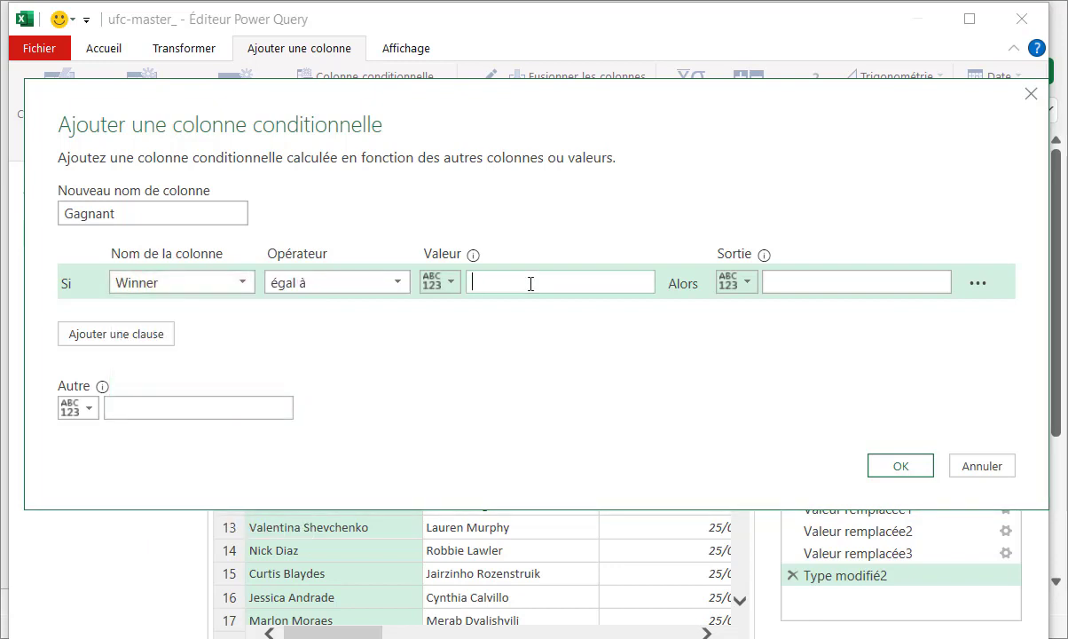
text(Red)
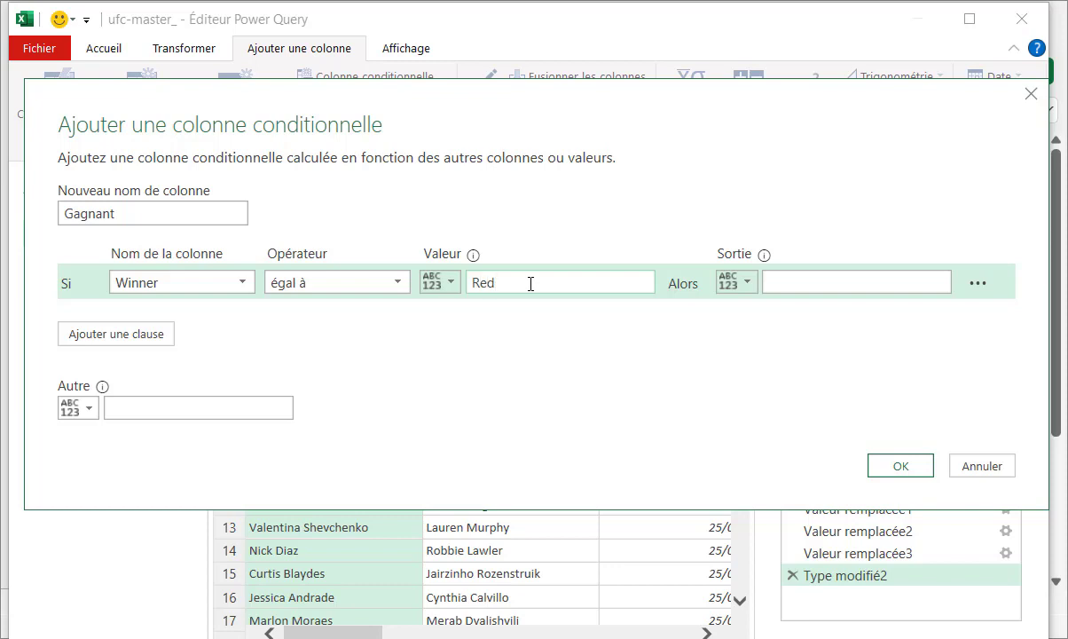
click(750, 284)
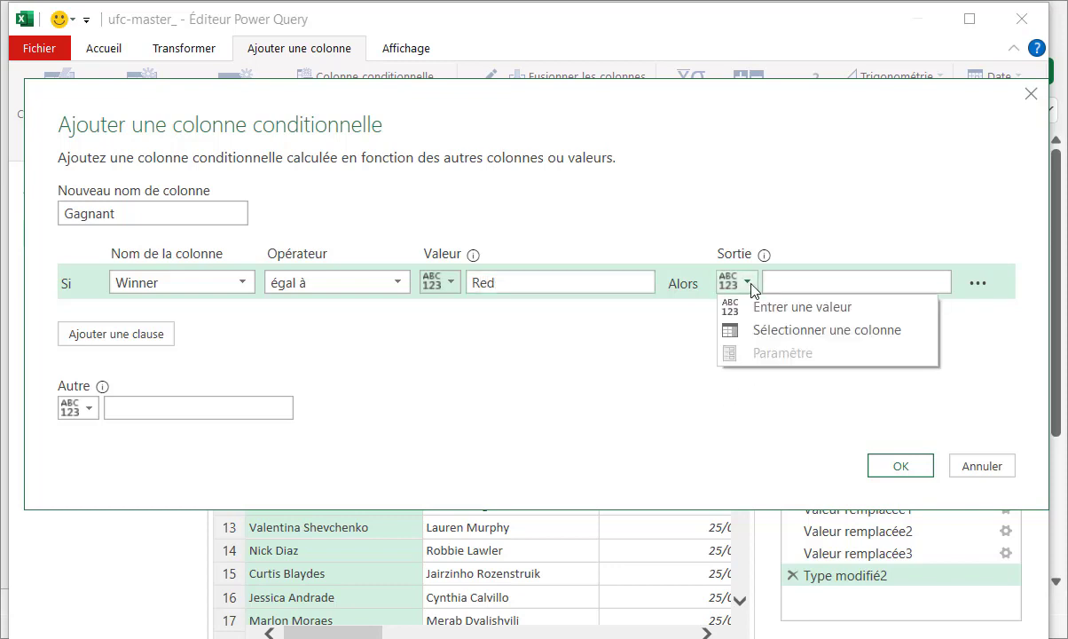
click(755, 338)
click(935, 281)
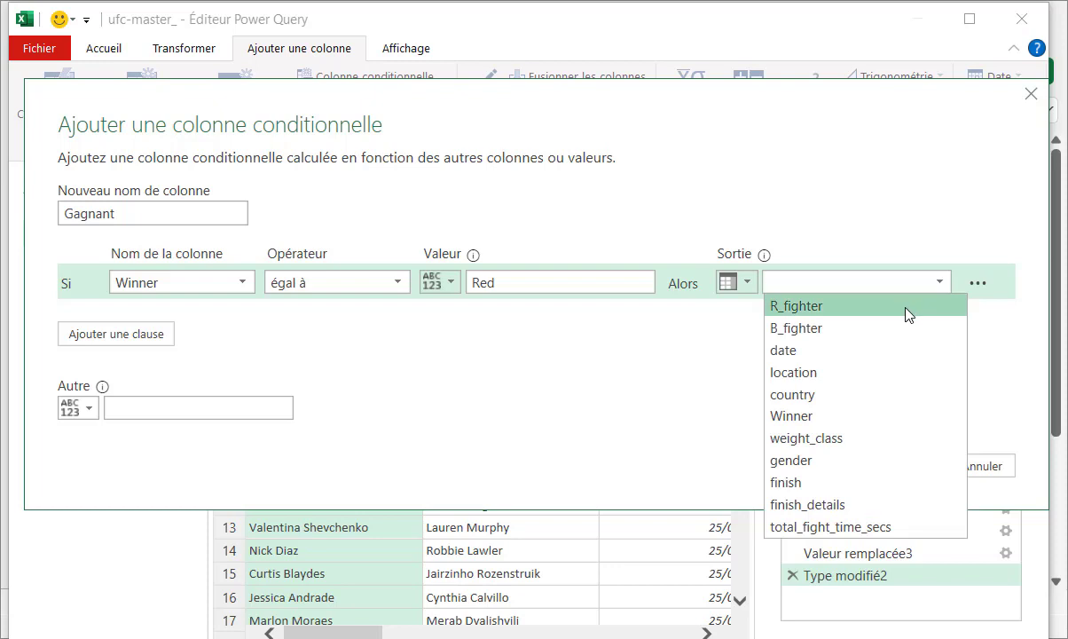
click(909, 311)
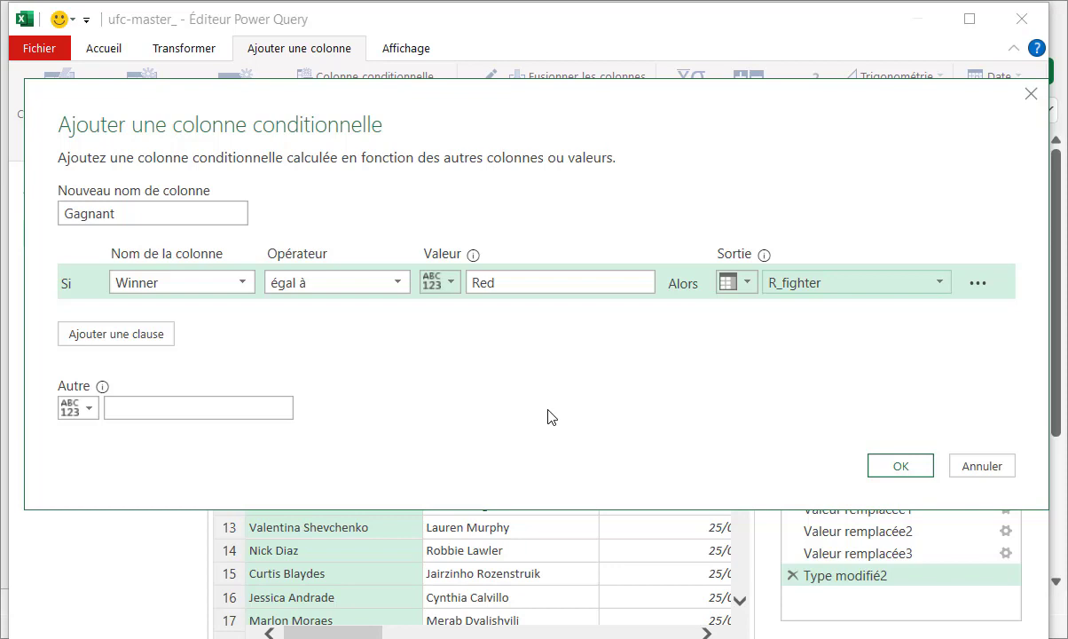
Use the B_fighter column as the Gagnant column's otherwise (Autre) output and create the column
click(88, 408)
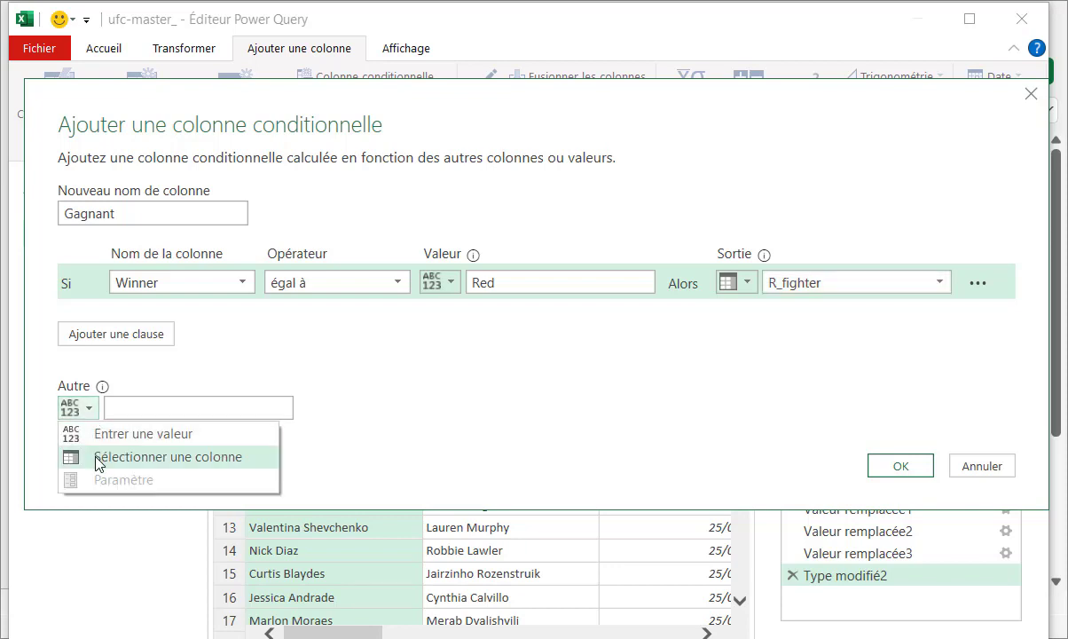
click(99, 456)
click(251, 410)
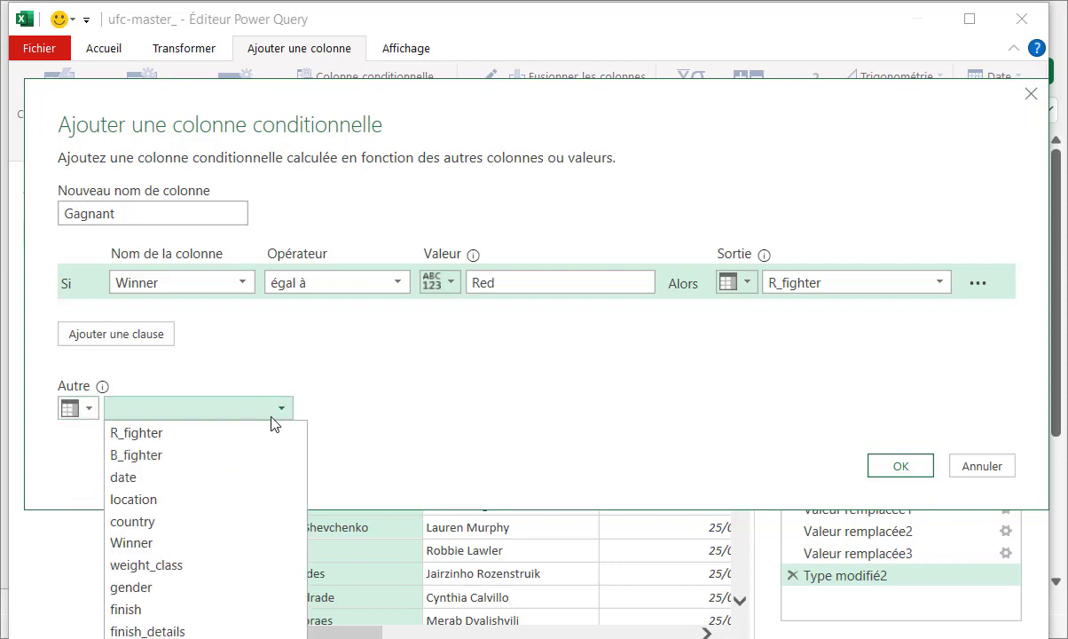
click(246, 454)
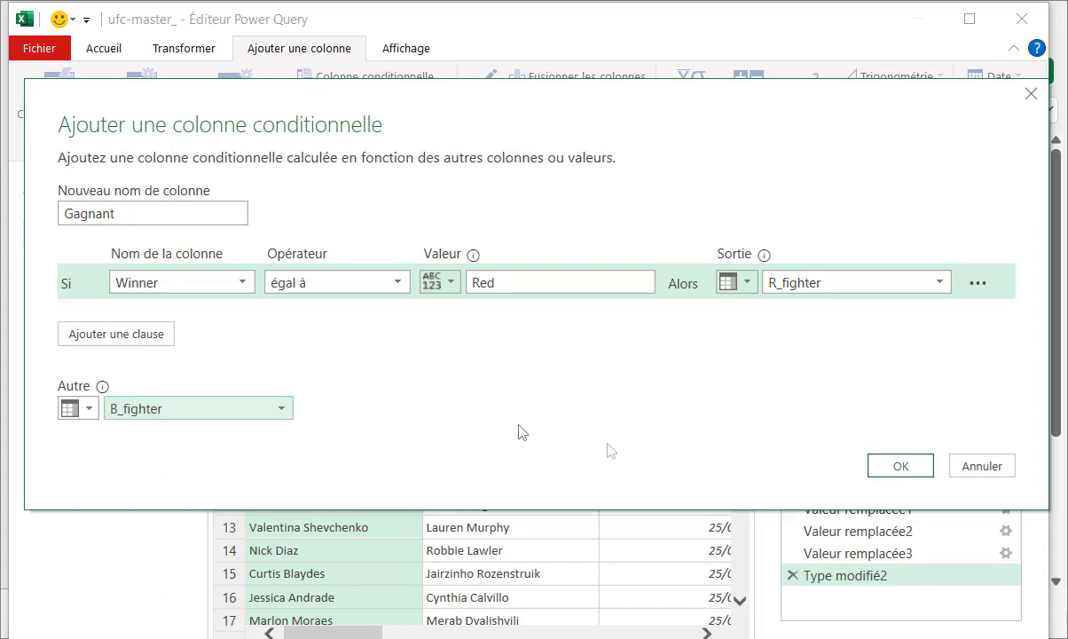
click(899, 466)
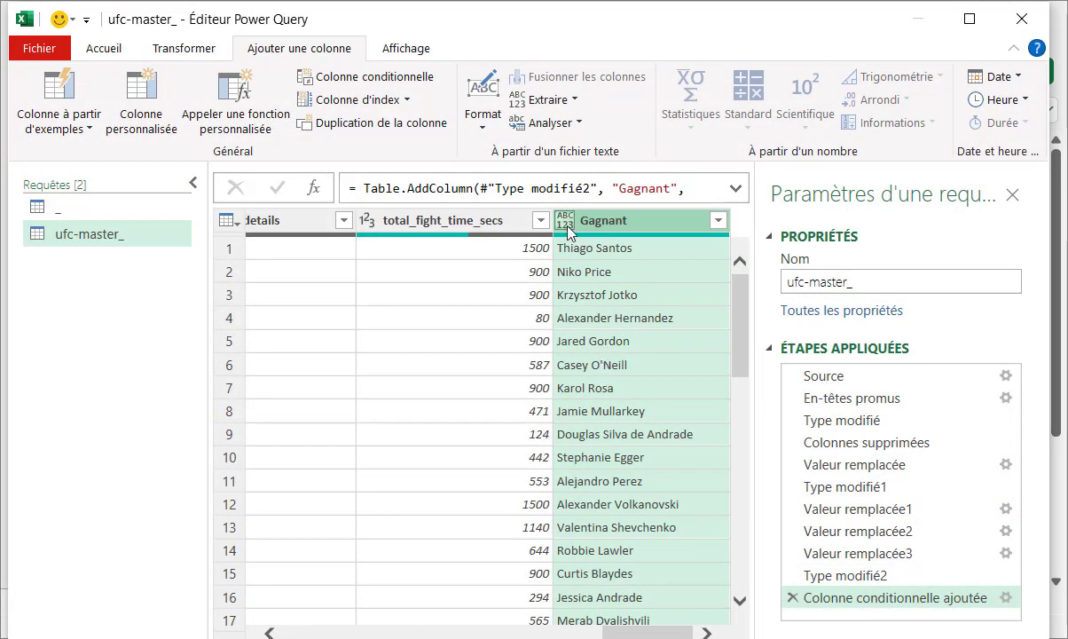
Set the Gagnant column's data type to text (Texte) and move it in front of the R_fighter column
click(567, 229)
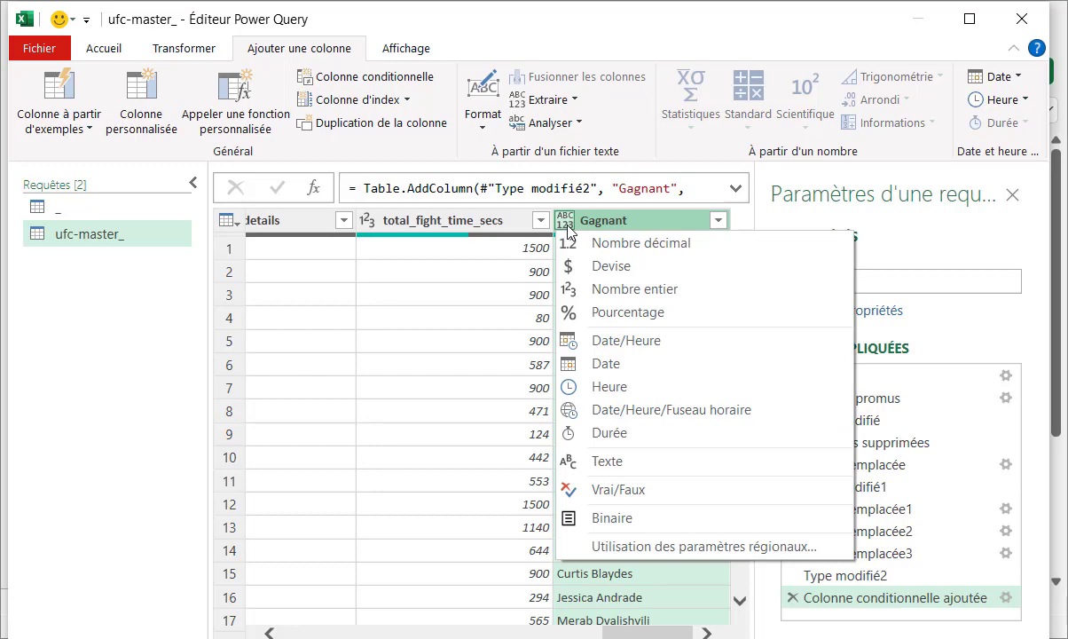
click(607, 462)
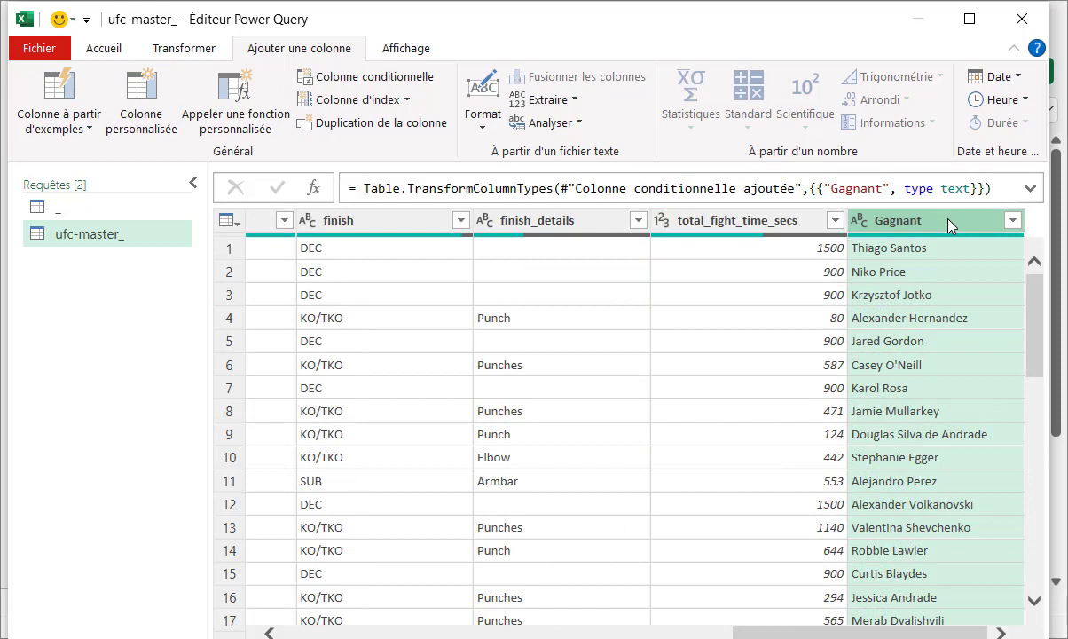
drag(950, 225, 226, 277)
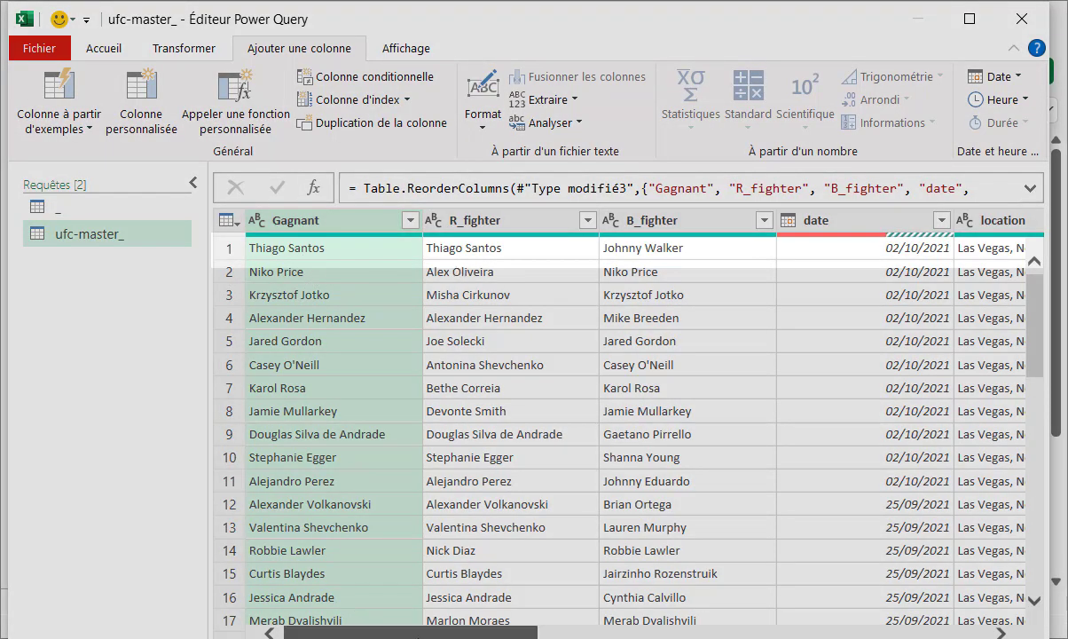
Check the Gagnant names against the fighter and Winner columns, and start a new conditional column named Perdant
scroll(410, 506, right, 3)
scroll(599, 400, right, 3)
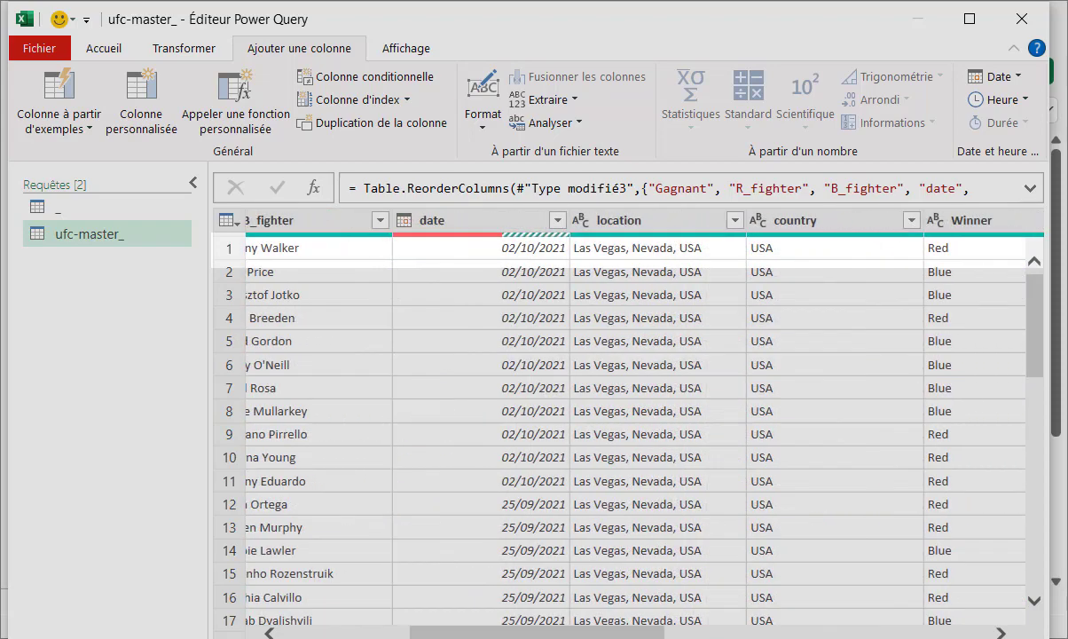
scroll(371, 568, left, 6)
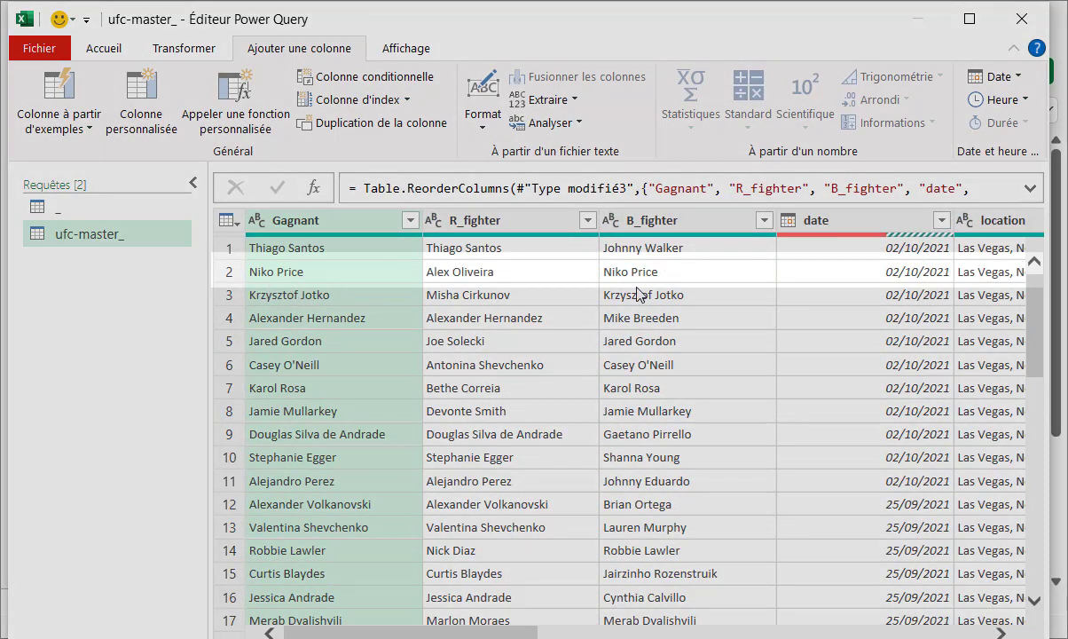
scroll(639, 293, right, 6)
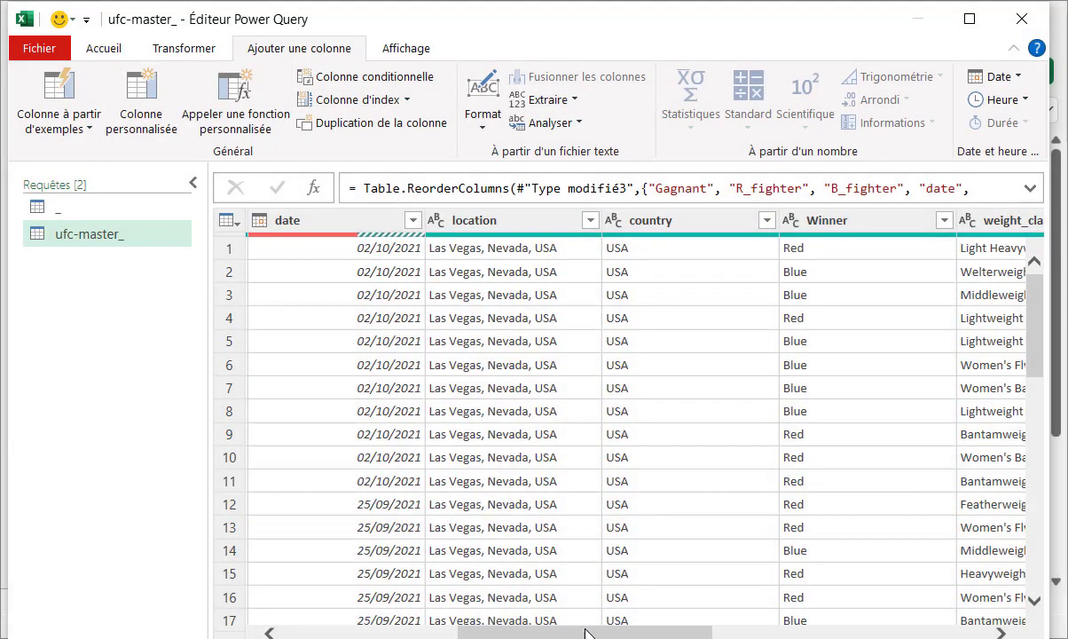
drag(584, 636, 382, 615)
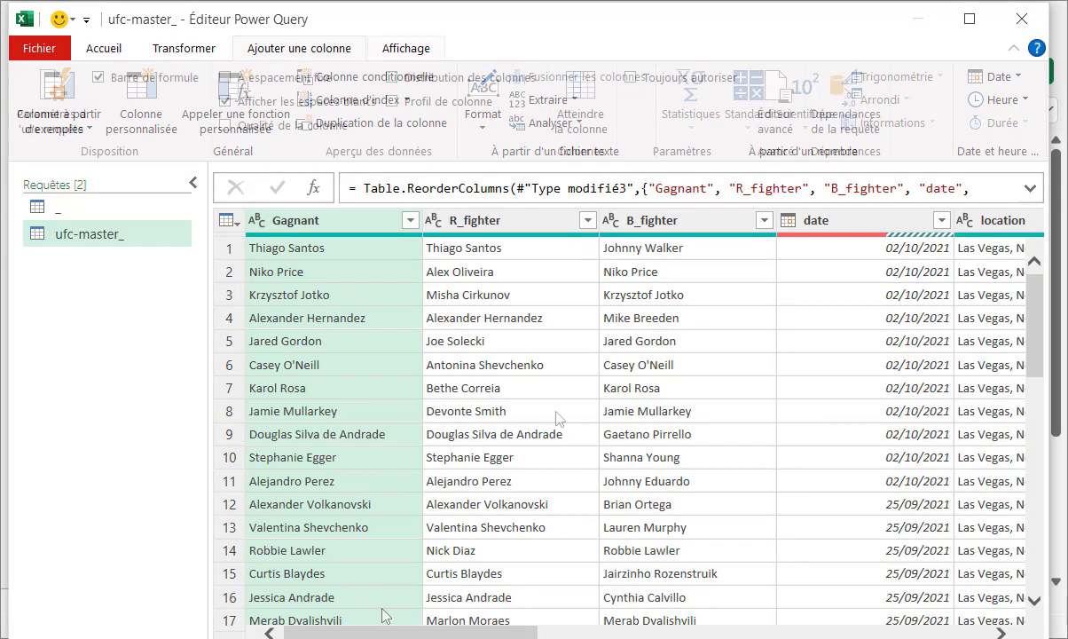
click(286, 52)
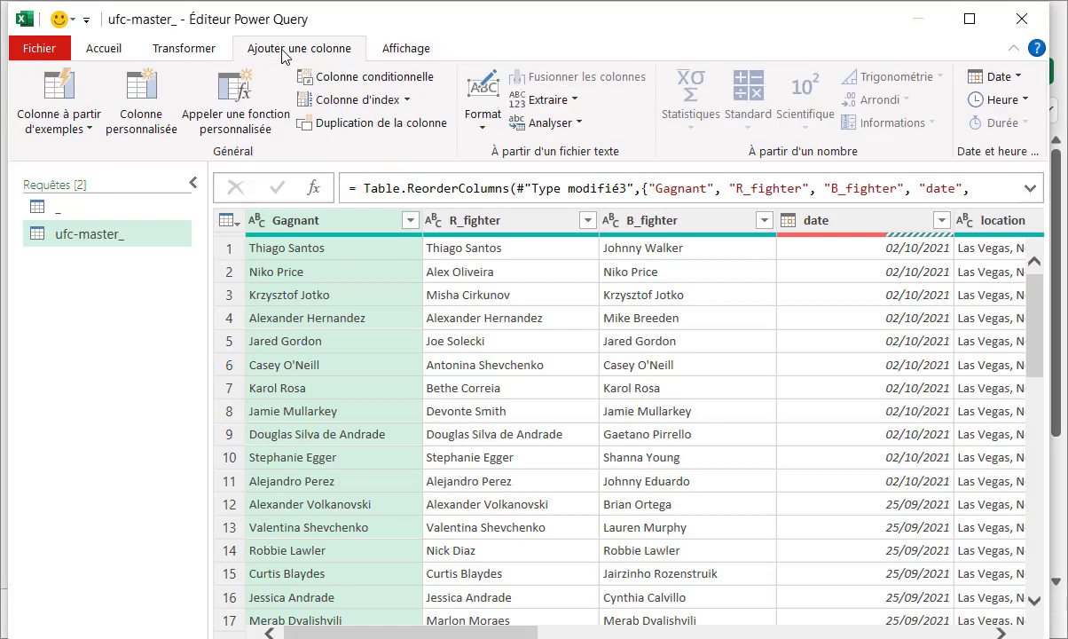
click(331, 78)
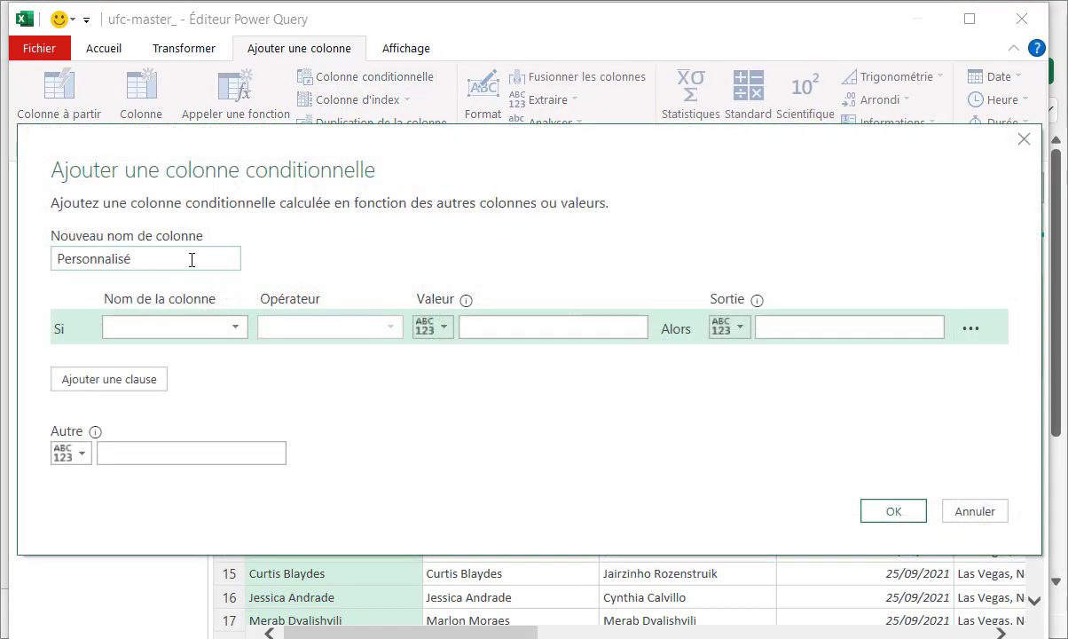
double_click(192, 259)
text(Perdant)
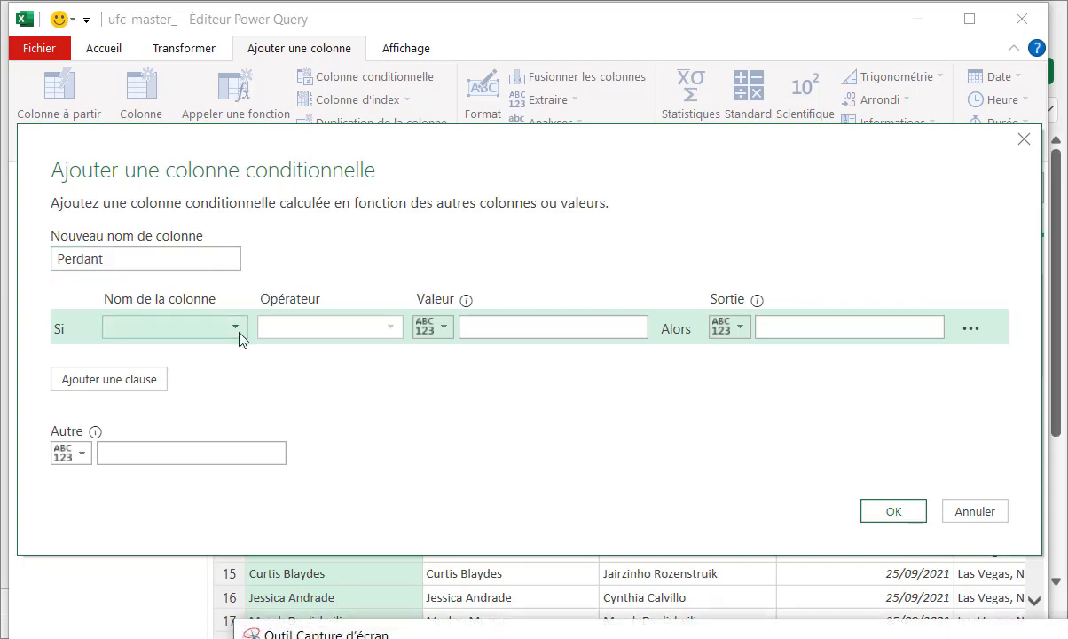
Define the Perdant condition so that it returns the B_fighter column when Winner equals (égal à) Red
click(238, 330)
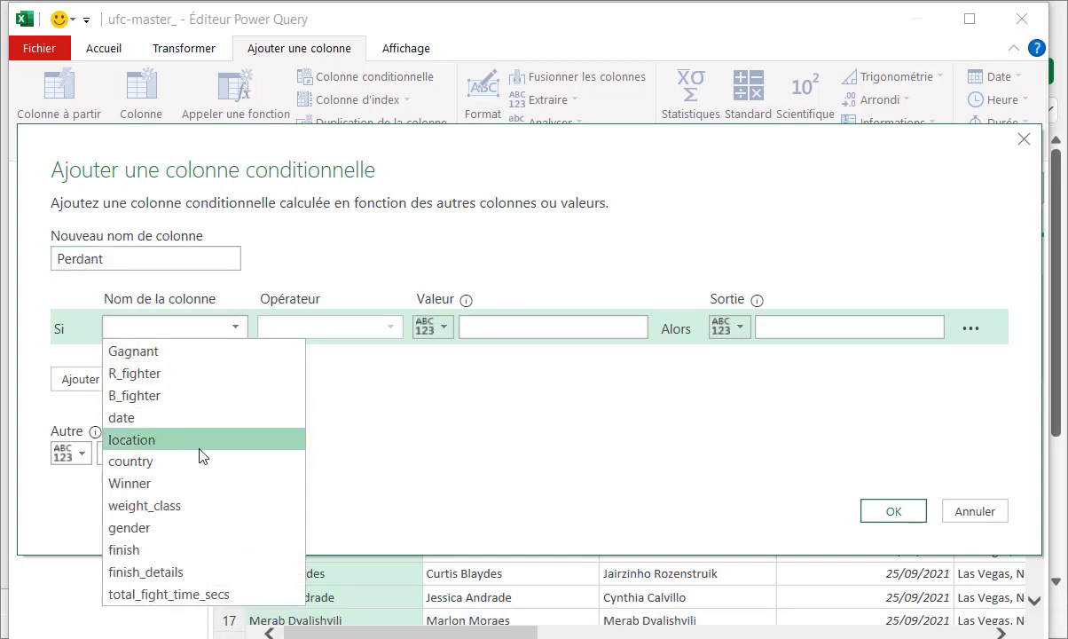
click(188, 483)
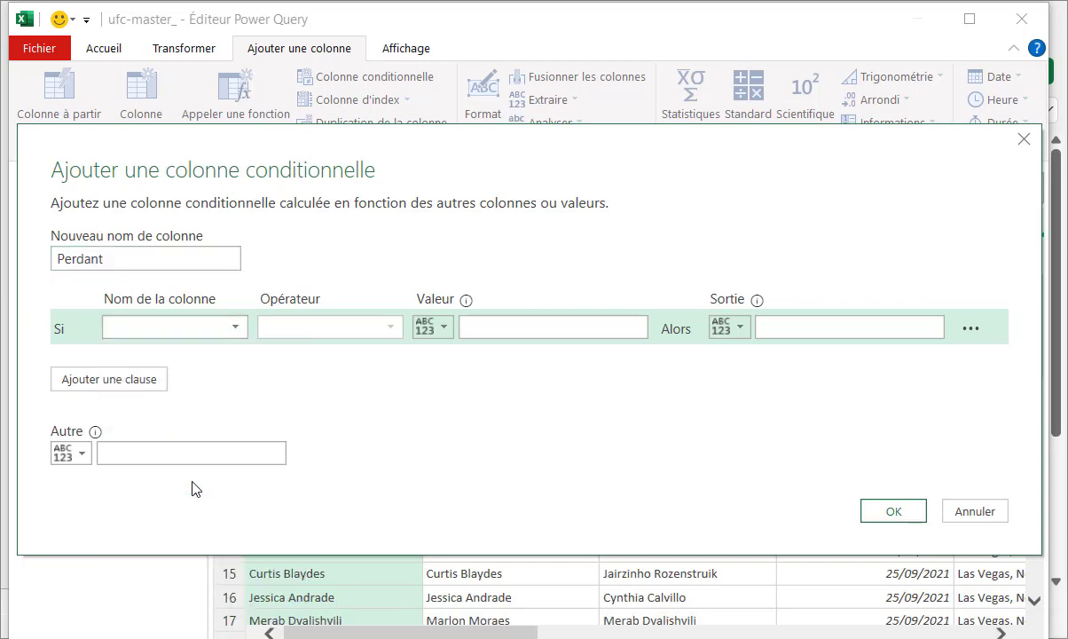
click(555, 329)
text(Red)
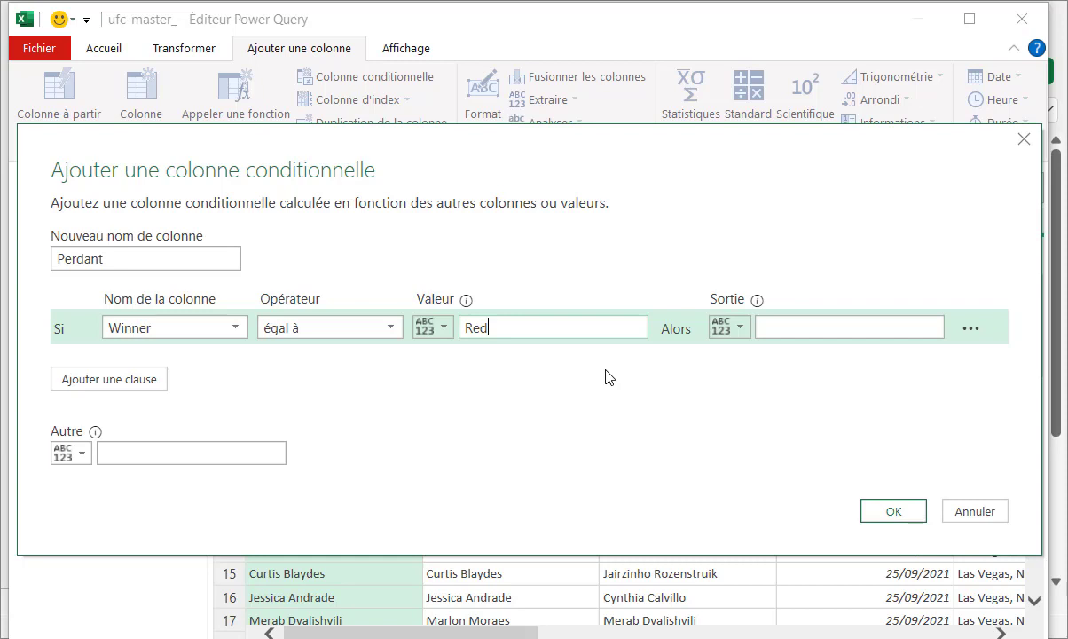
click(741, 328)
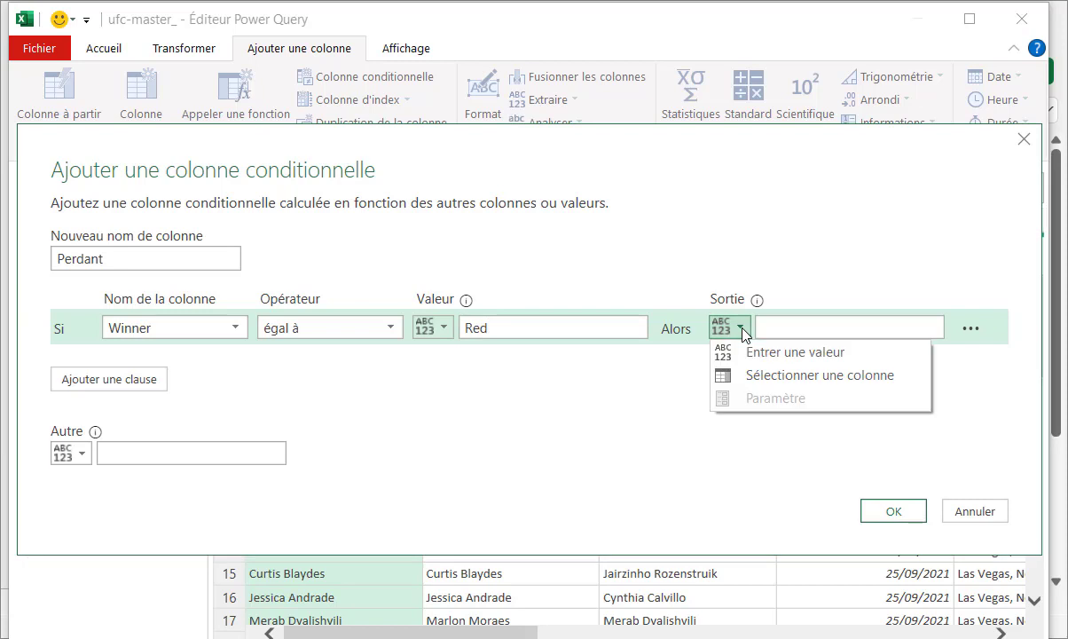
click(743, 383)
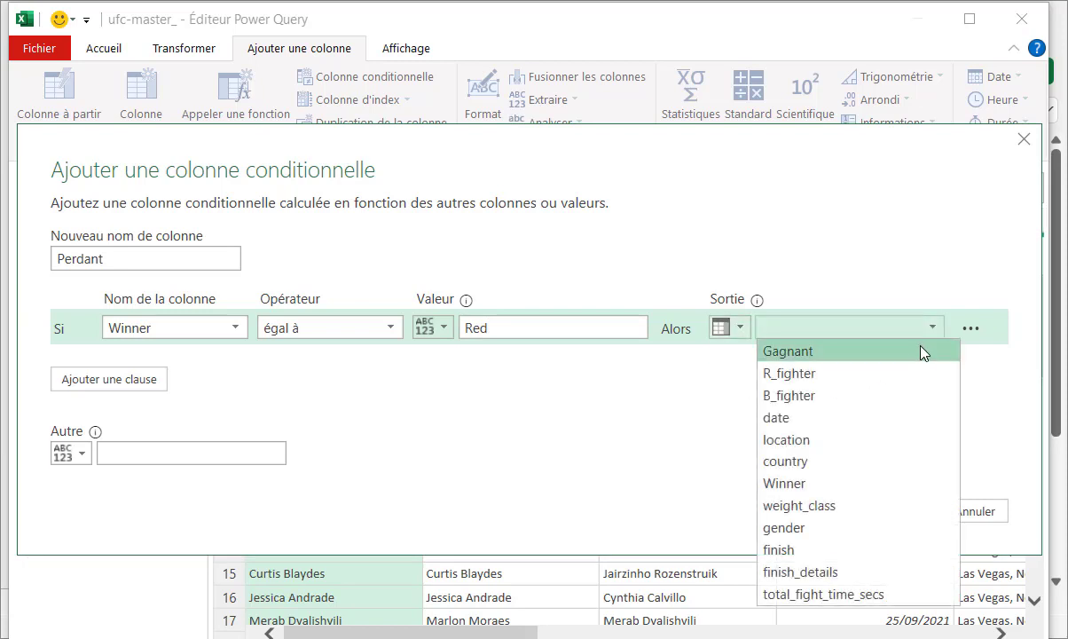
click(894, 404)
Use the R_fighter column as the Perdant column's otherwise (Autre) output and create the column
click(140, 455)
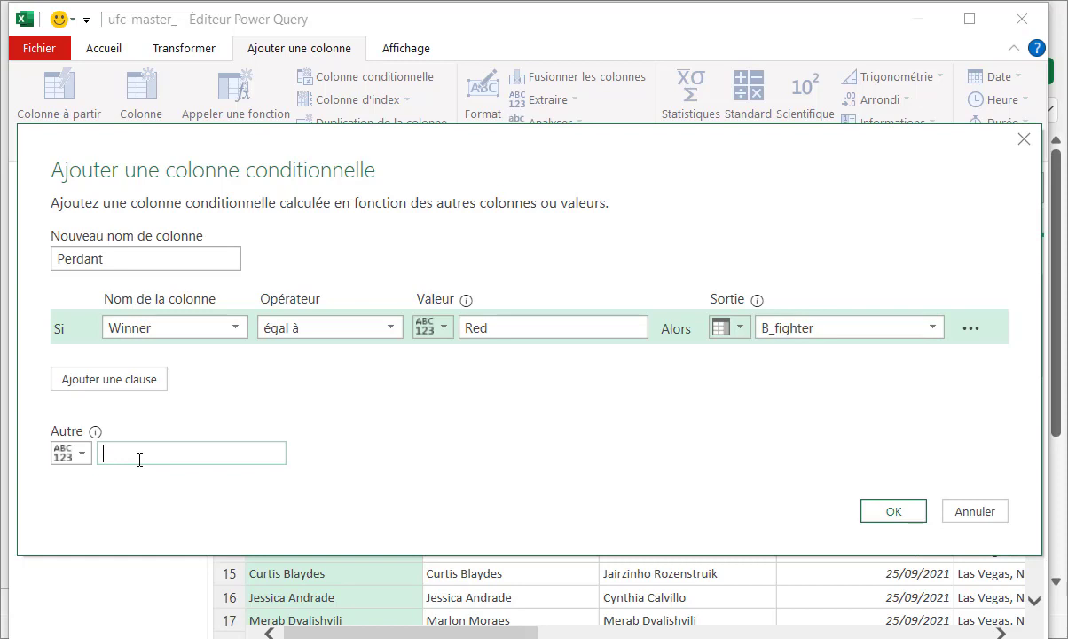
click(83, 455)
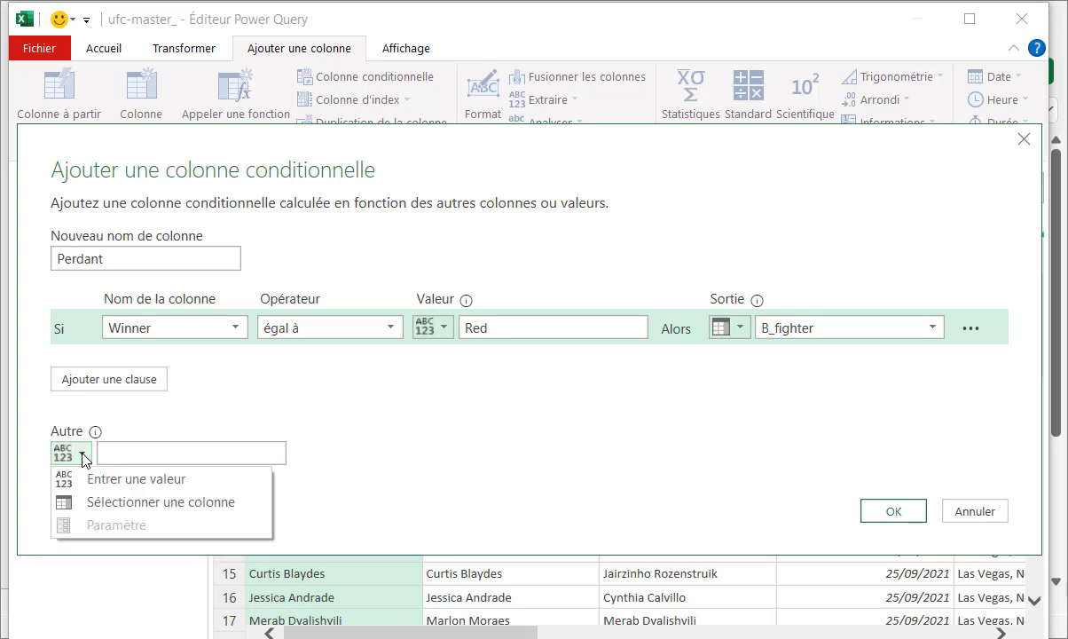
click(84, 501)
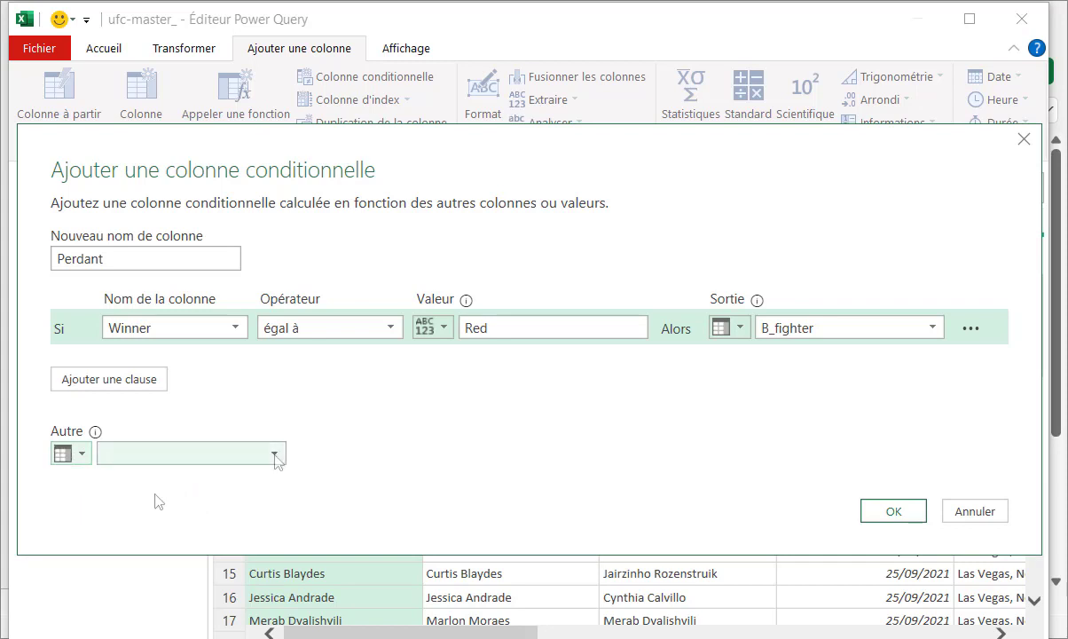
click(275, 455)
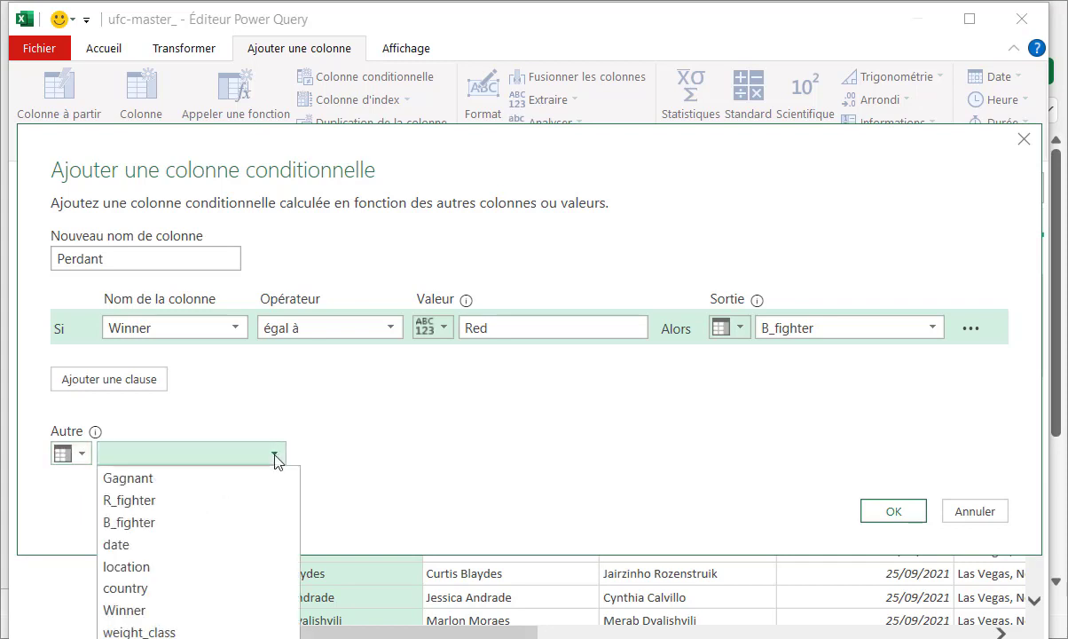
click(247, 502)
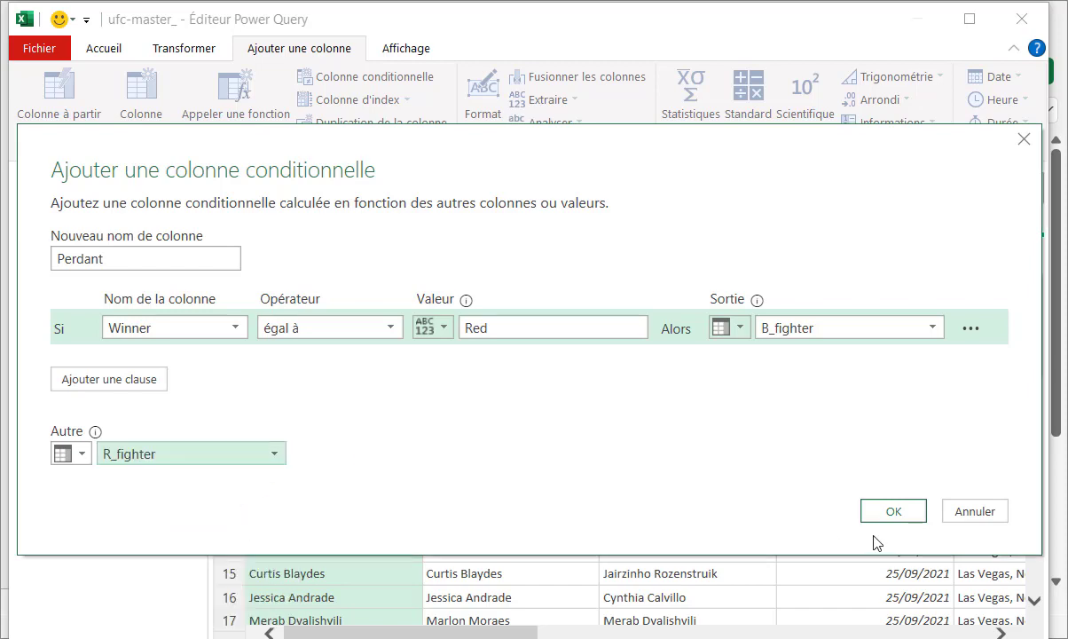
click(894, 512)
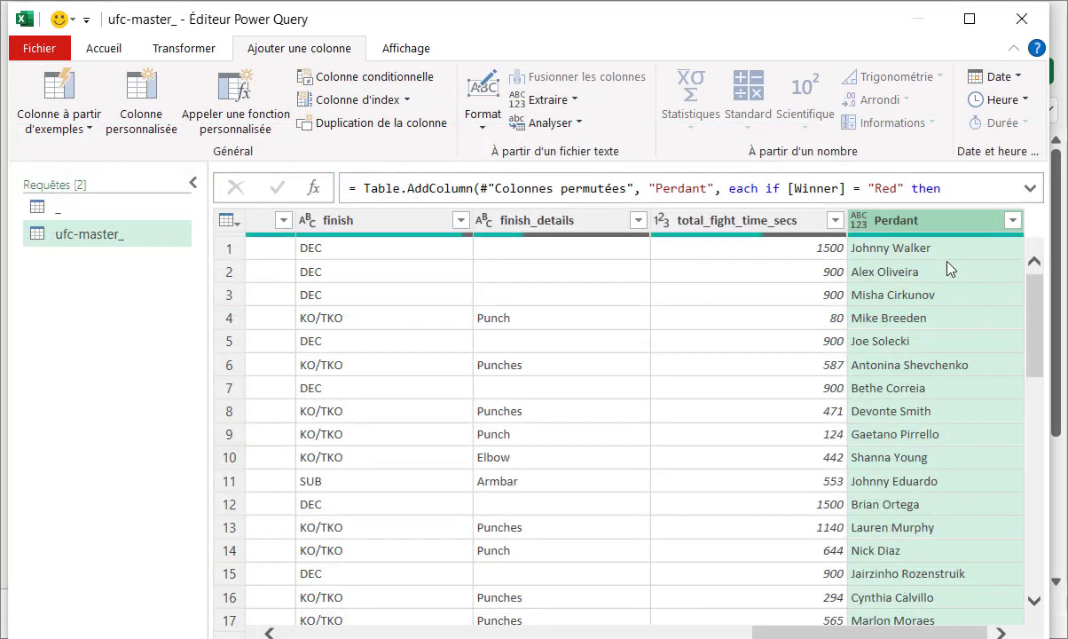
Set the Perdant column's data type to text (Texte) and move it directly after the Gagnant column
click(859, 221)
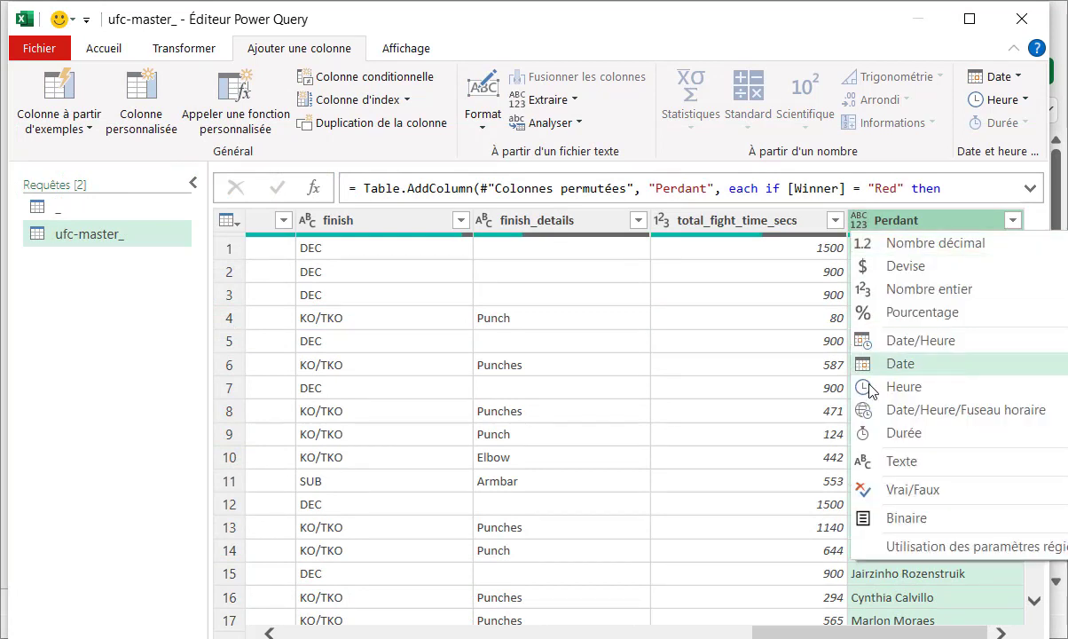
click(874, 460)
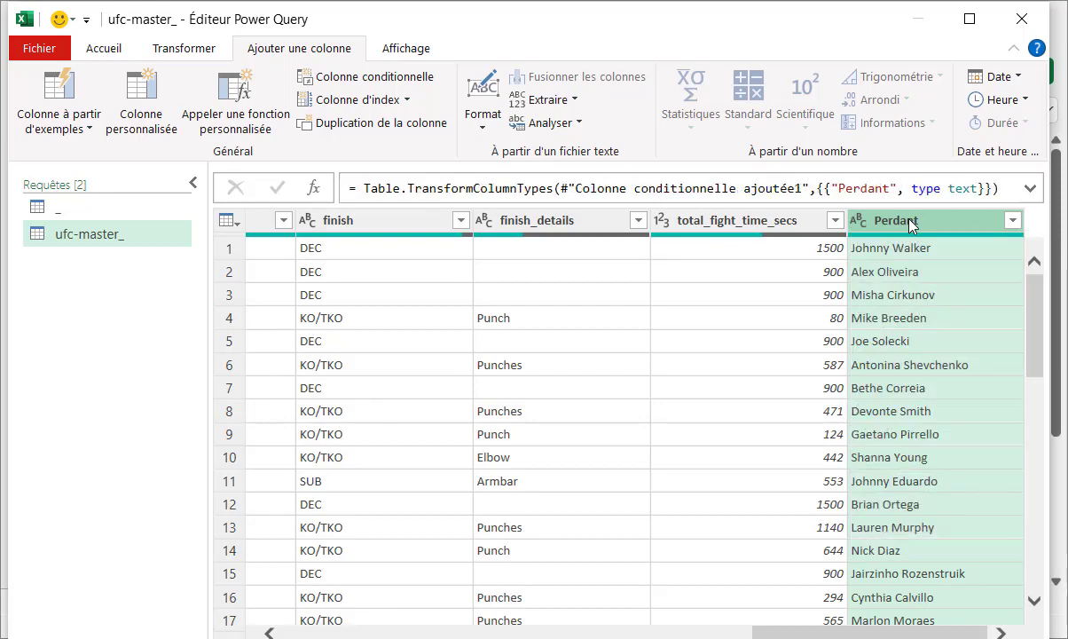
drag(909, 225, 520, 268)
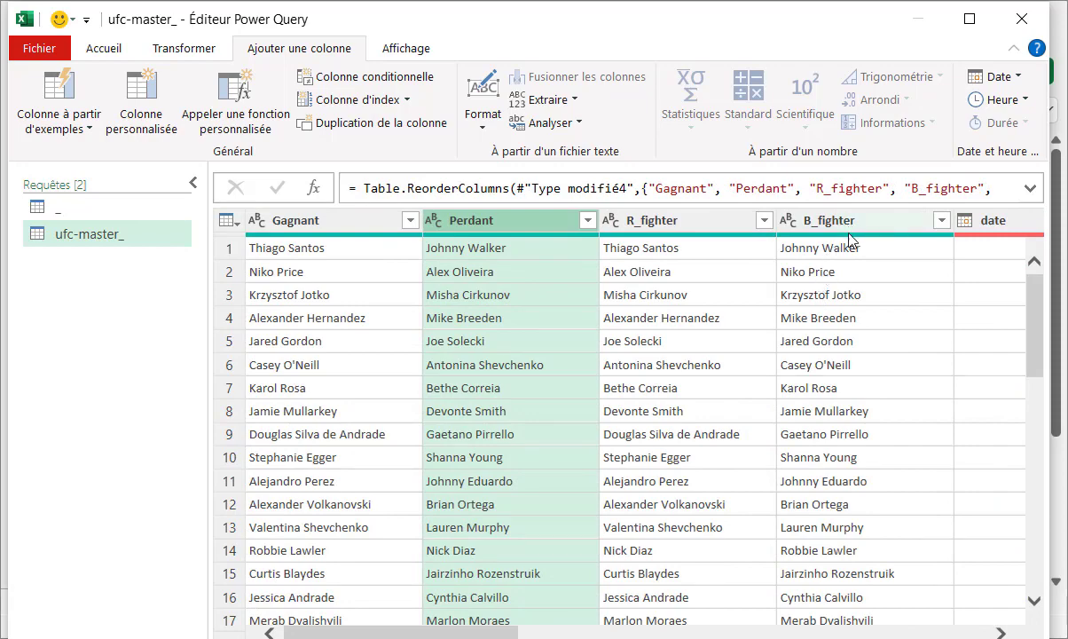
Compare the Gagnant and Perdant columns with R_fighter, B_fighter and Winner to identify redundant columns
click(802, 219)
drag(435, 636, 603, 632)
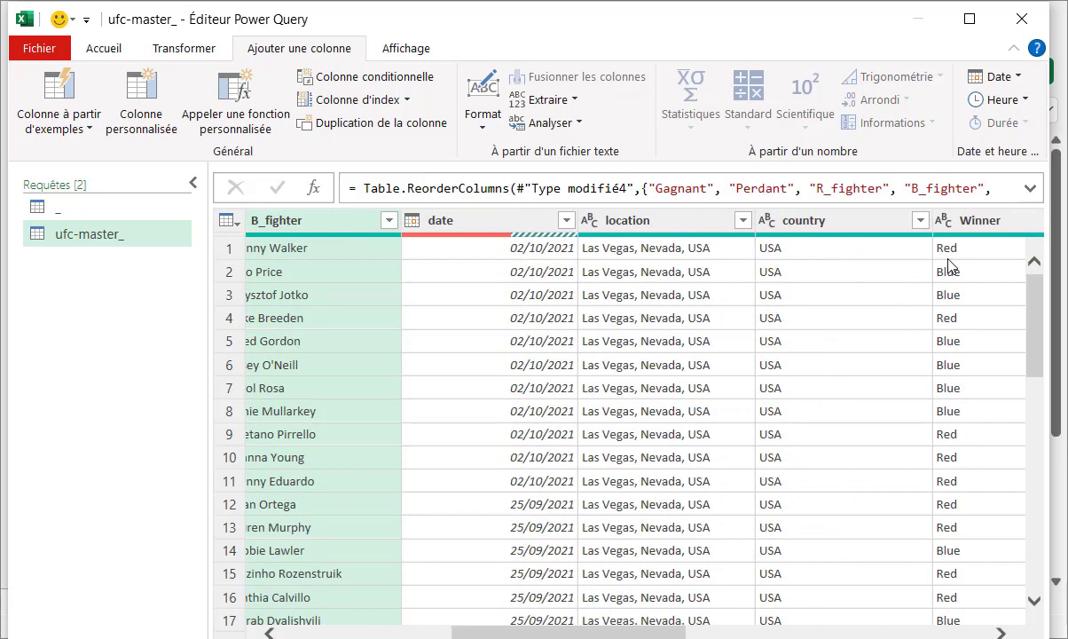
drag(583, 630, 397, 626)
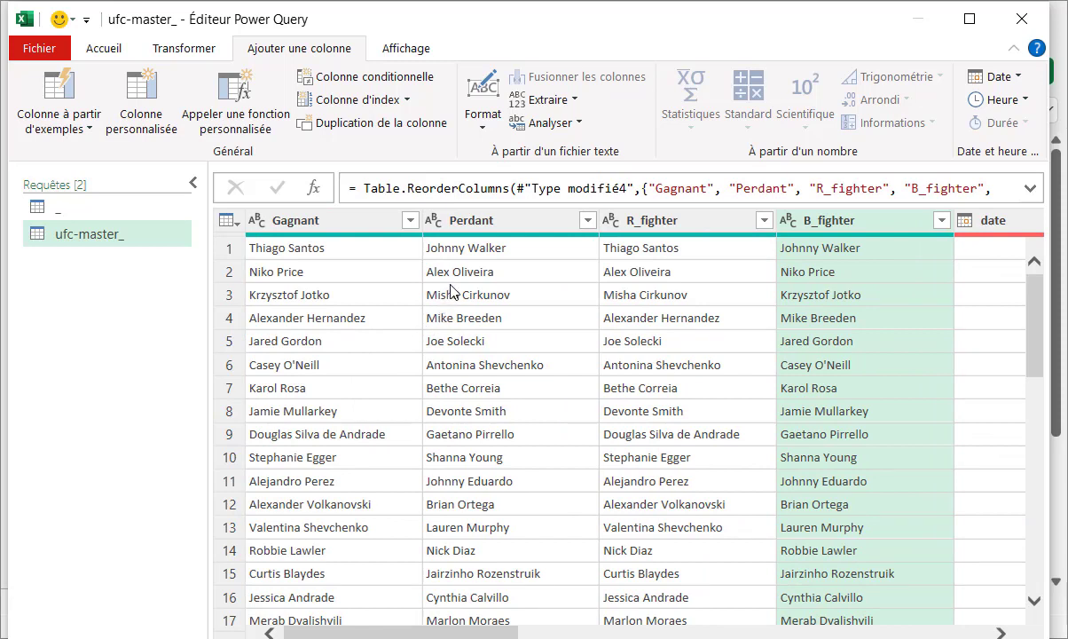
click(659, 288)
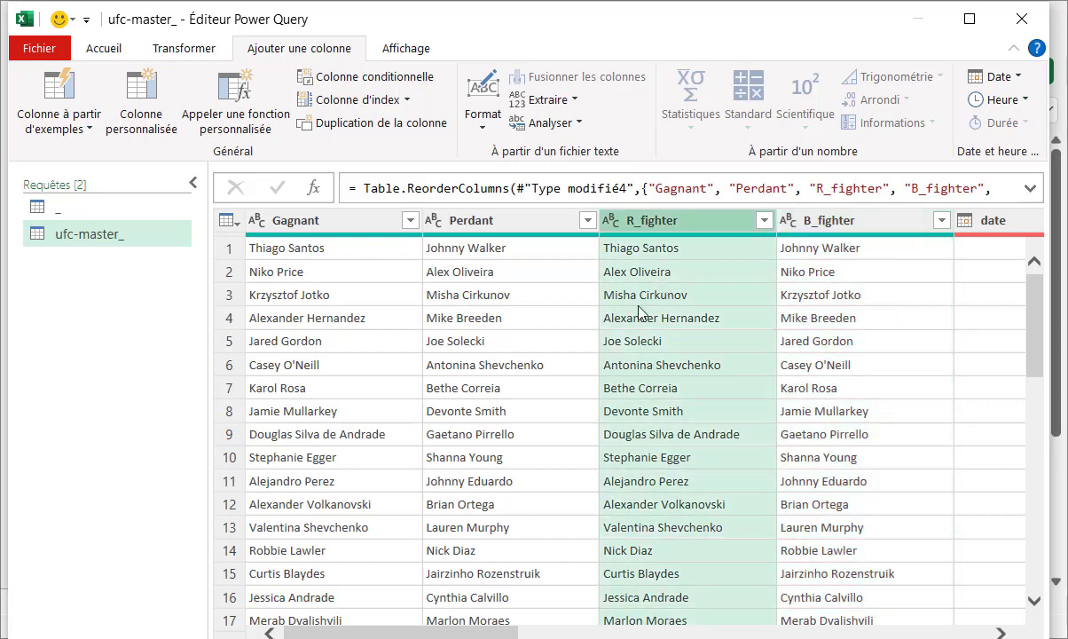
drag(458, 632, 650, 632)
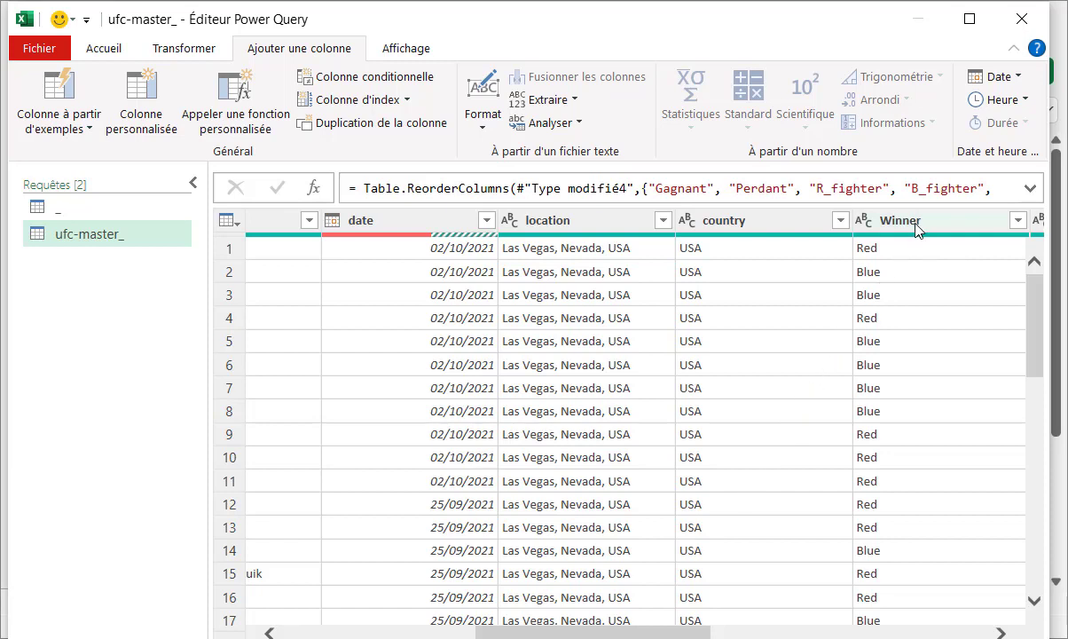
click(907, 249)
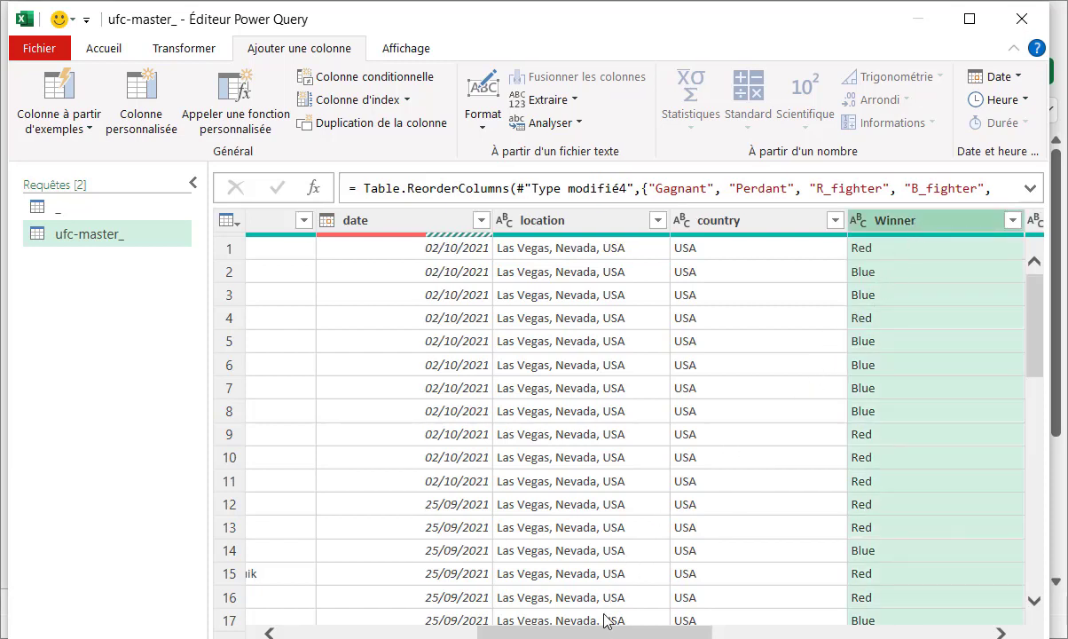
drag(600, 634, 404, 634)
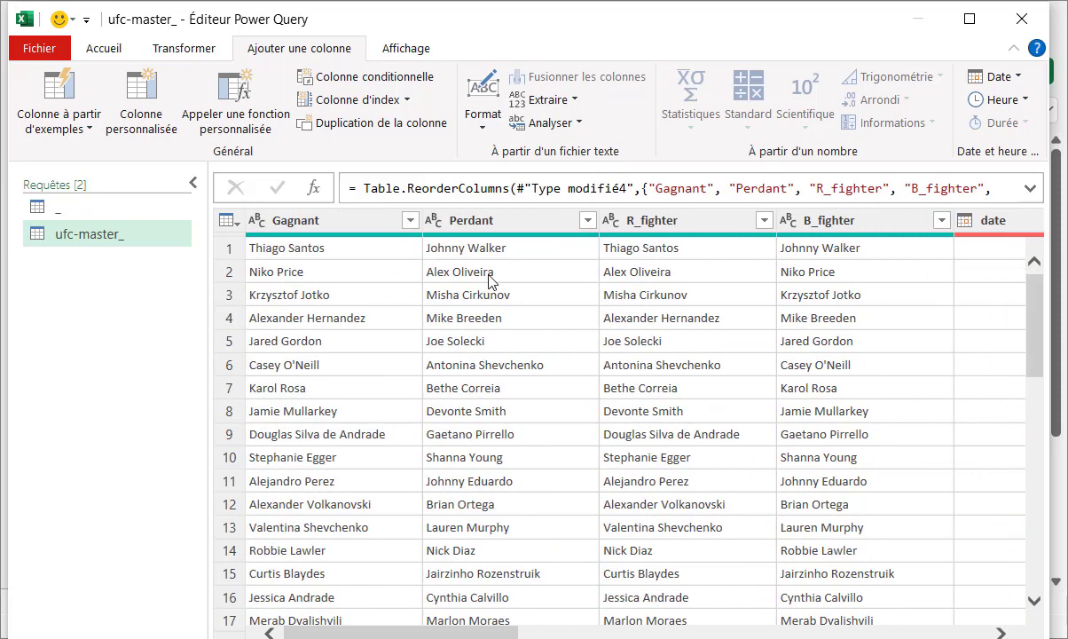
Remove the R_fighter, B_fighter, location and Winner columns from the ufc-master_ query
click(705, 232)
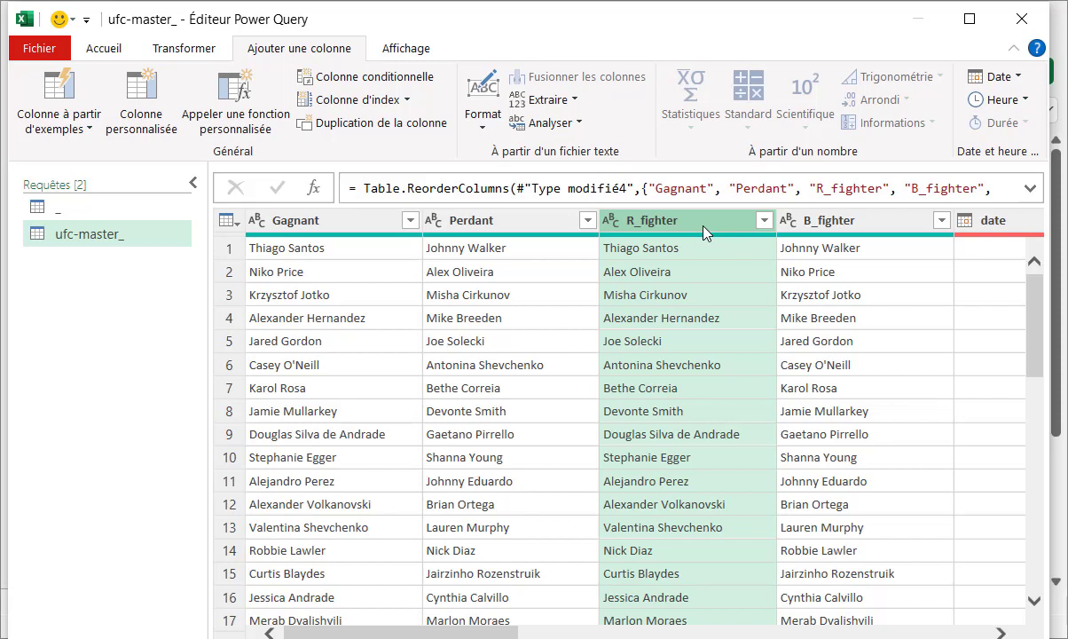
ctrl+click(823, 231)
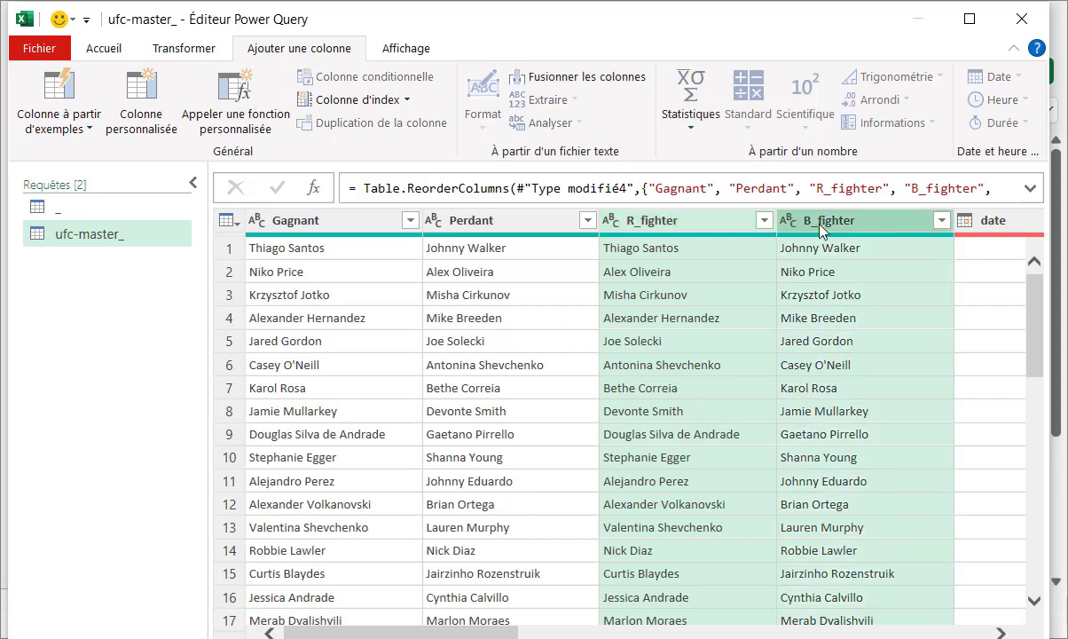
right_click(820, 226)
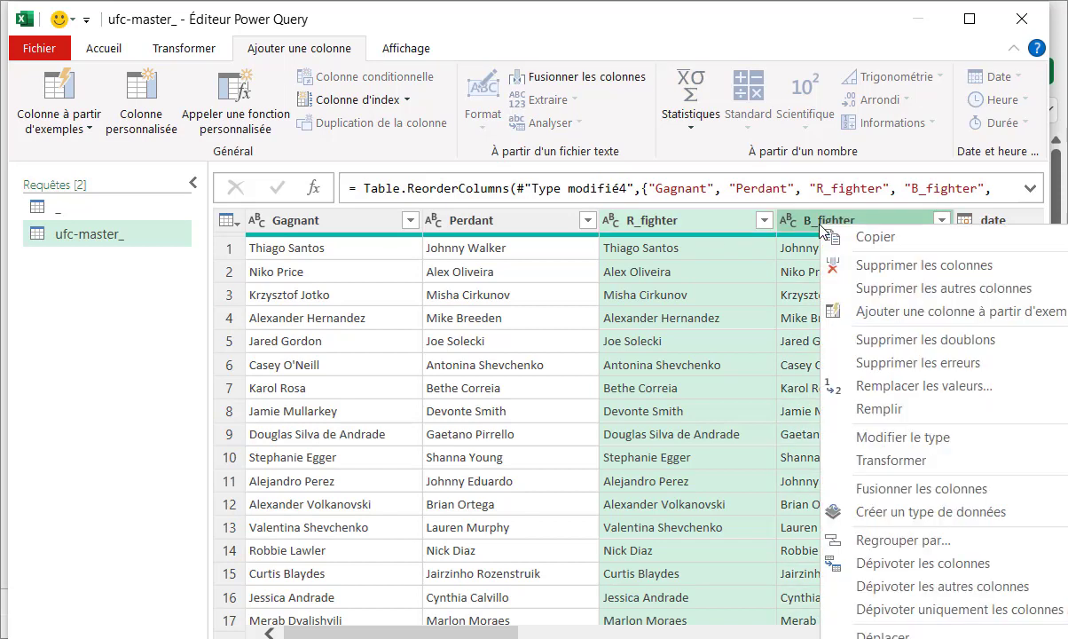
click(887, 265)
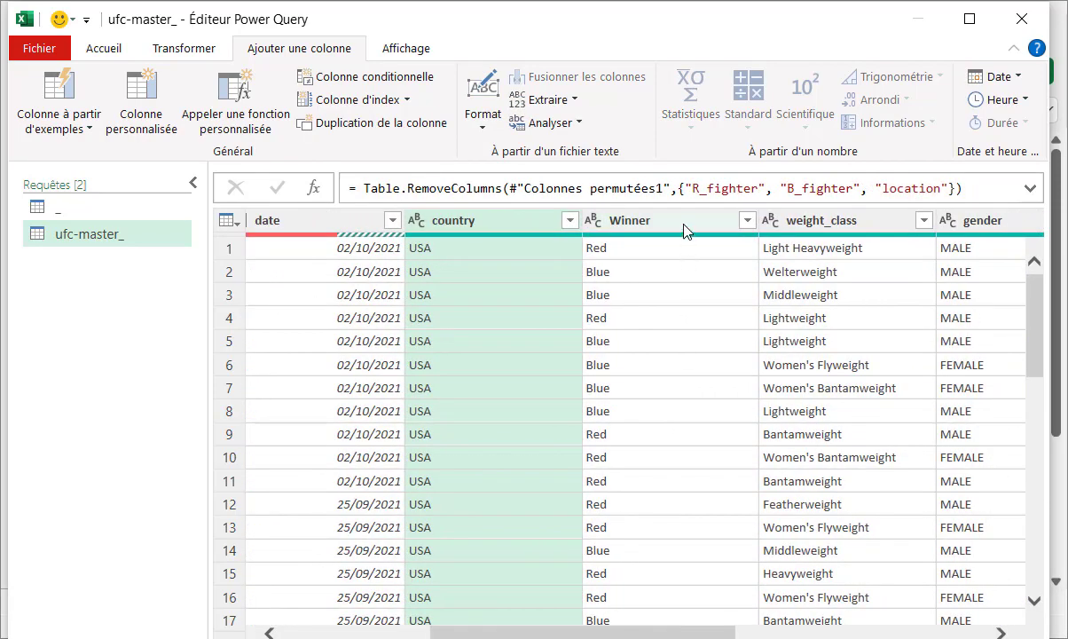
right_click(685, 226)
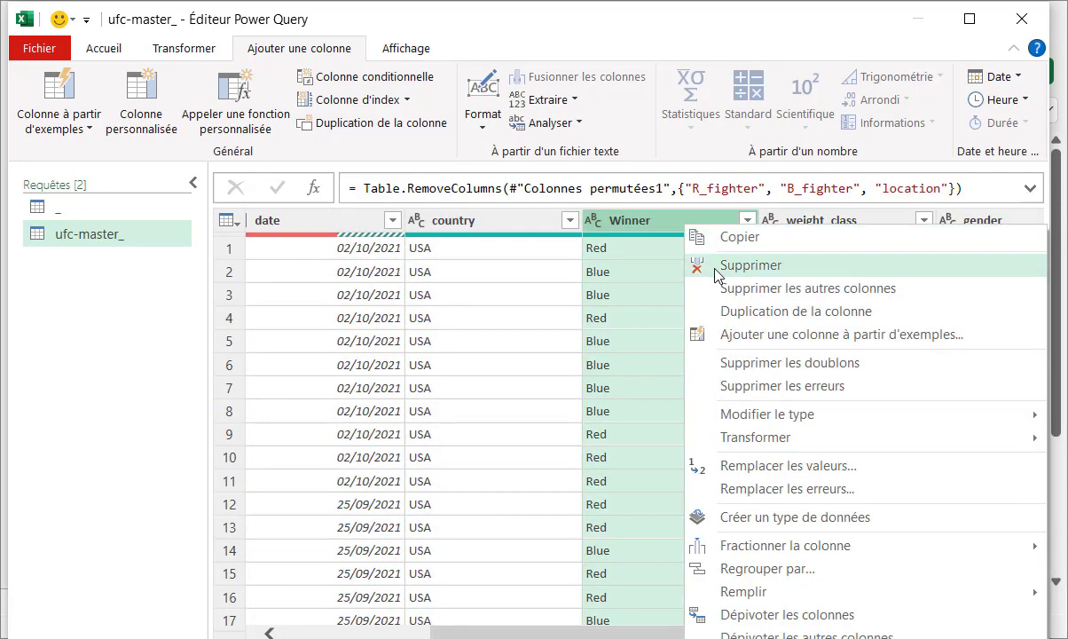
click(701, 265)
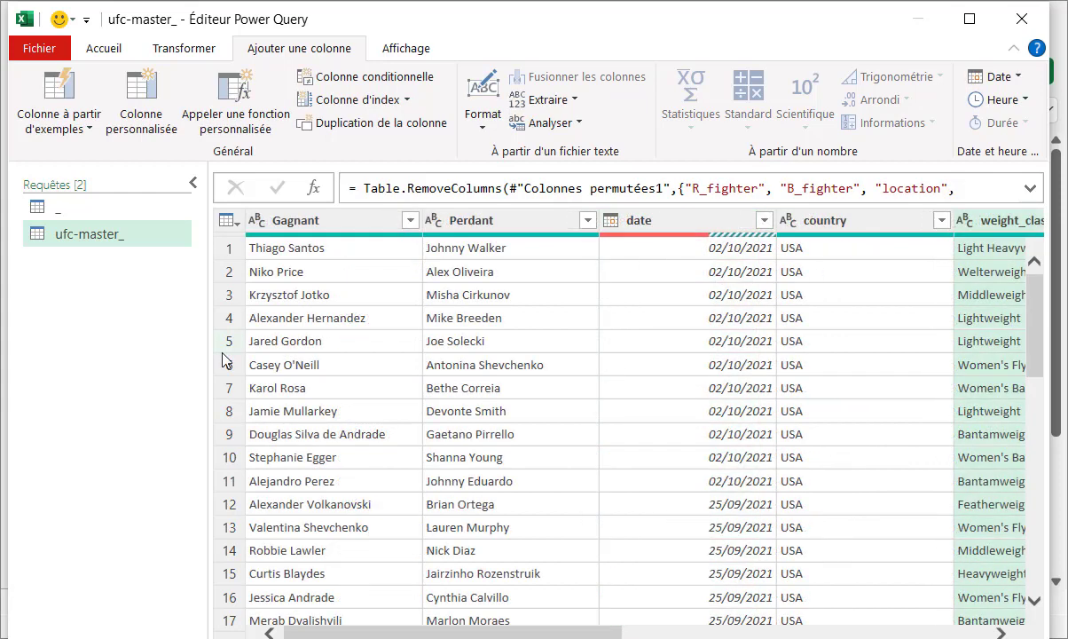
Close the query editor and set the data to load as a PivotTable report (Rapport de tableau croisé dynamique) added to the data model
click(114, 50)
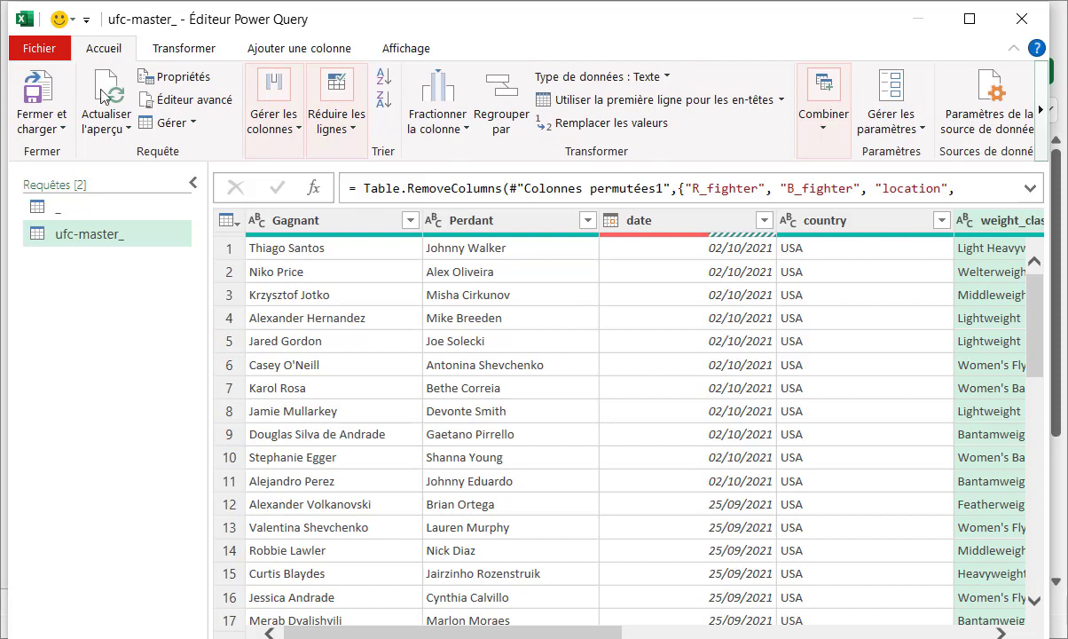
click(58, 134)
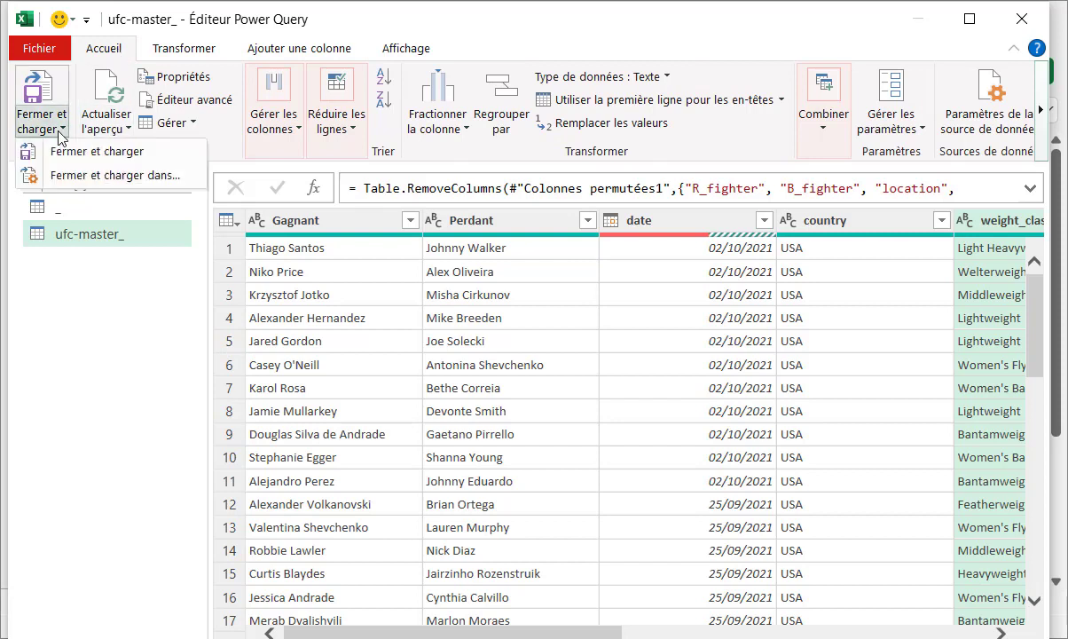
click(75, 177)
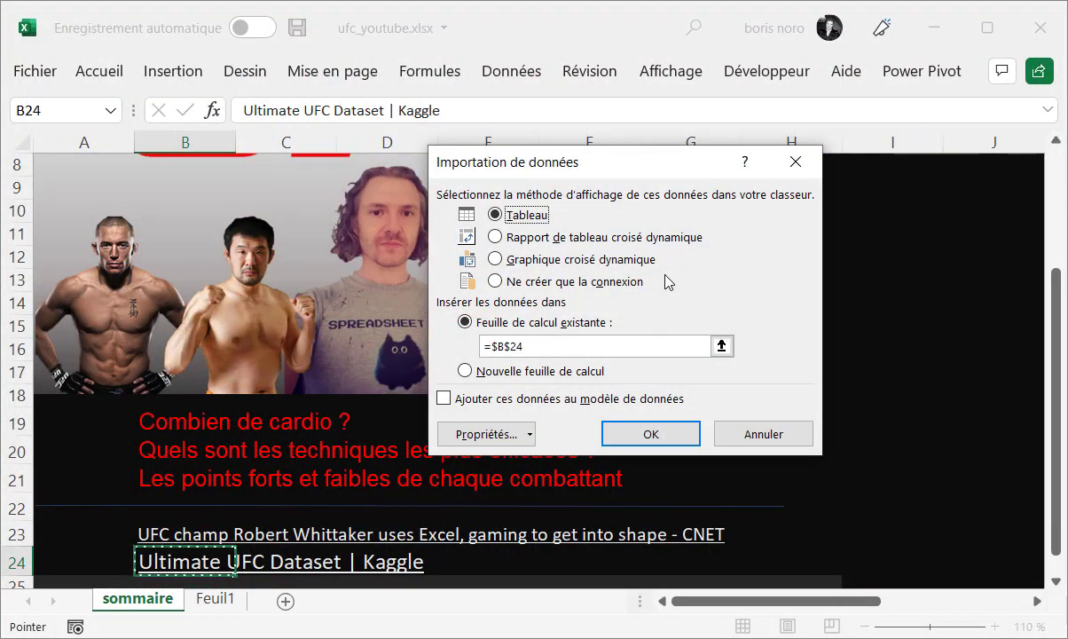
click(495, 237)
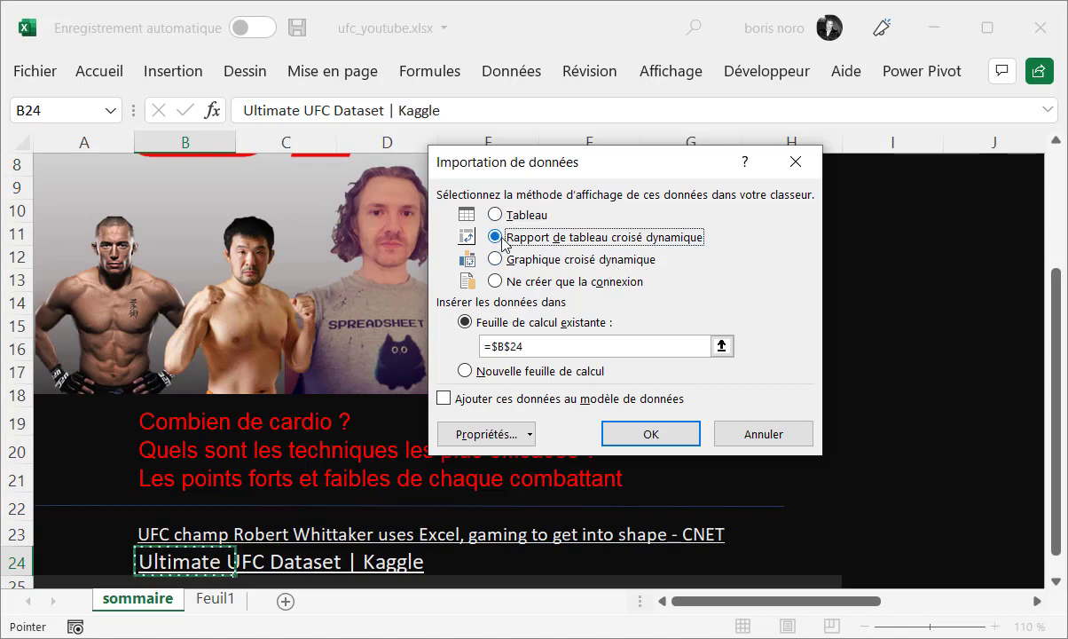
click(444, 400)
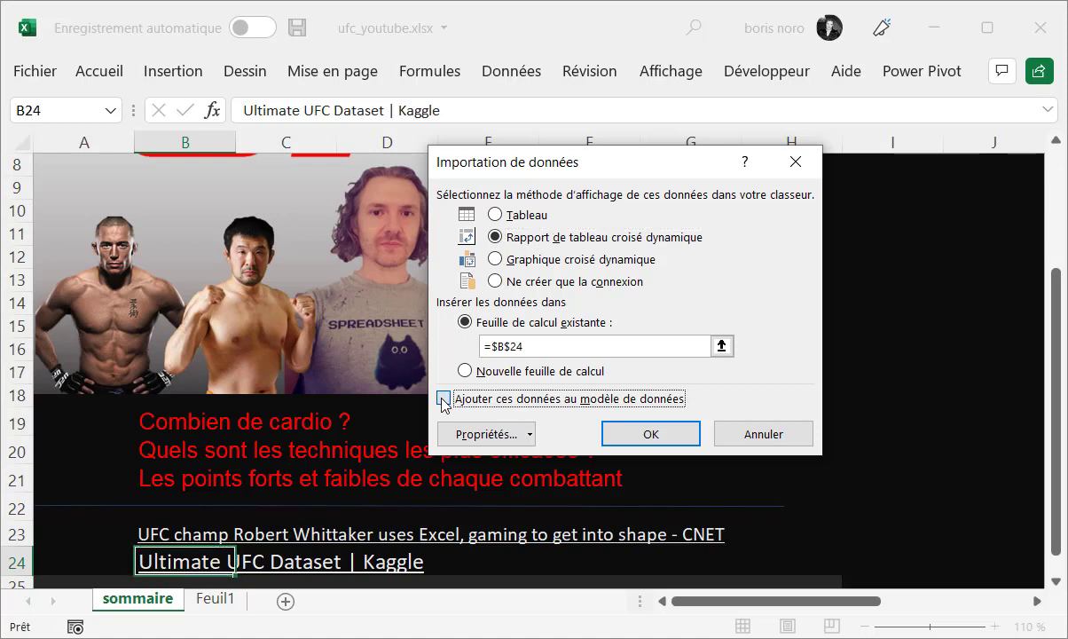
Place the PivotTable at cell B4 of the existing Feuil1 sheet and complete the import
click(722, 347)
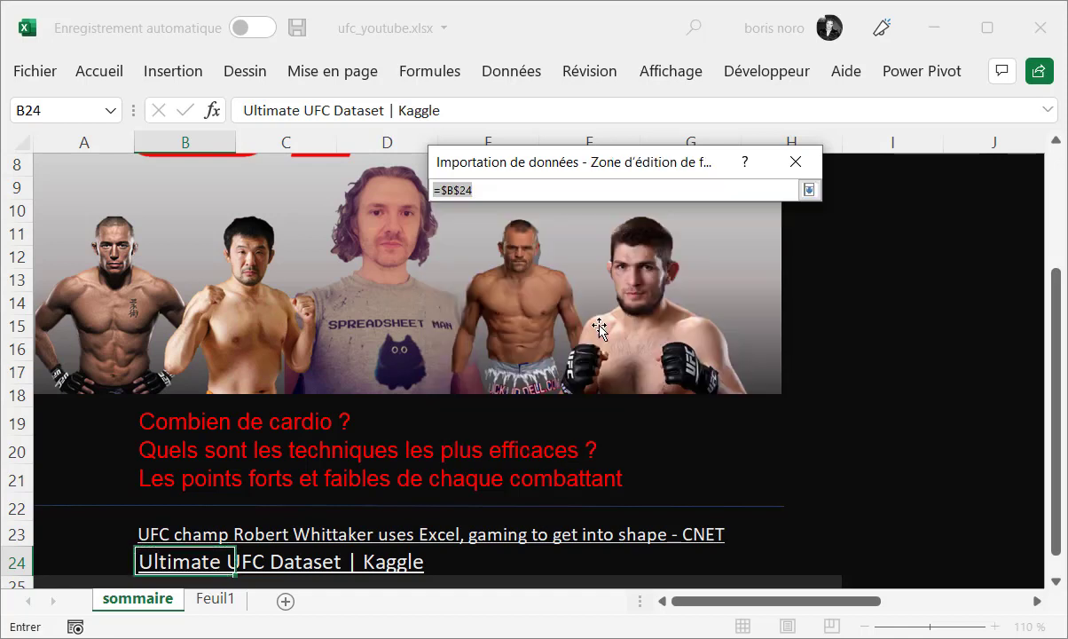
click(215, 607)
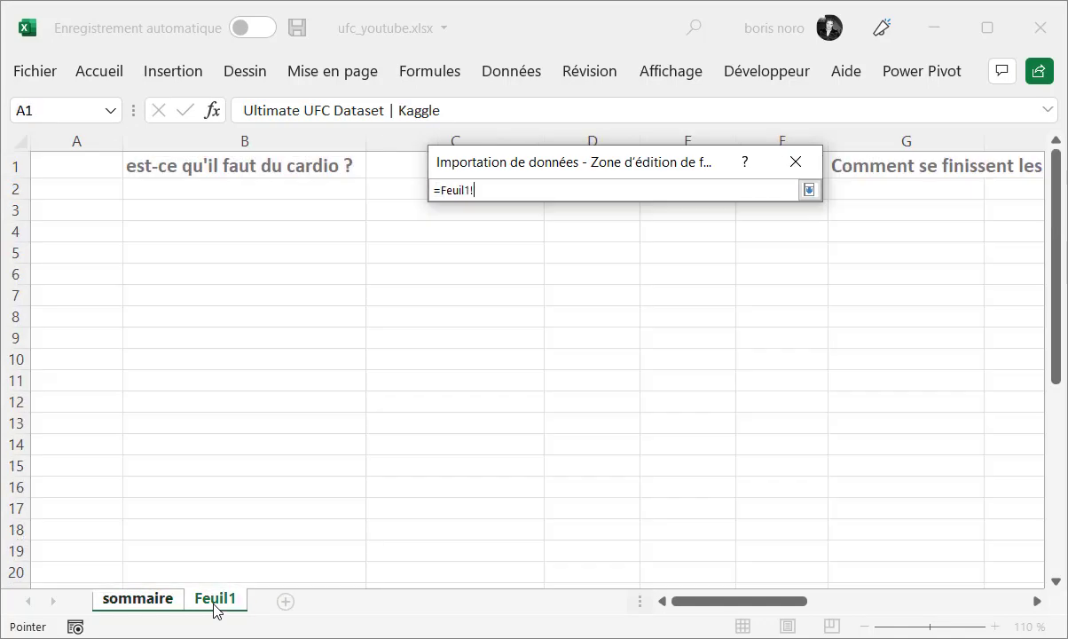
click(164, 235)
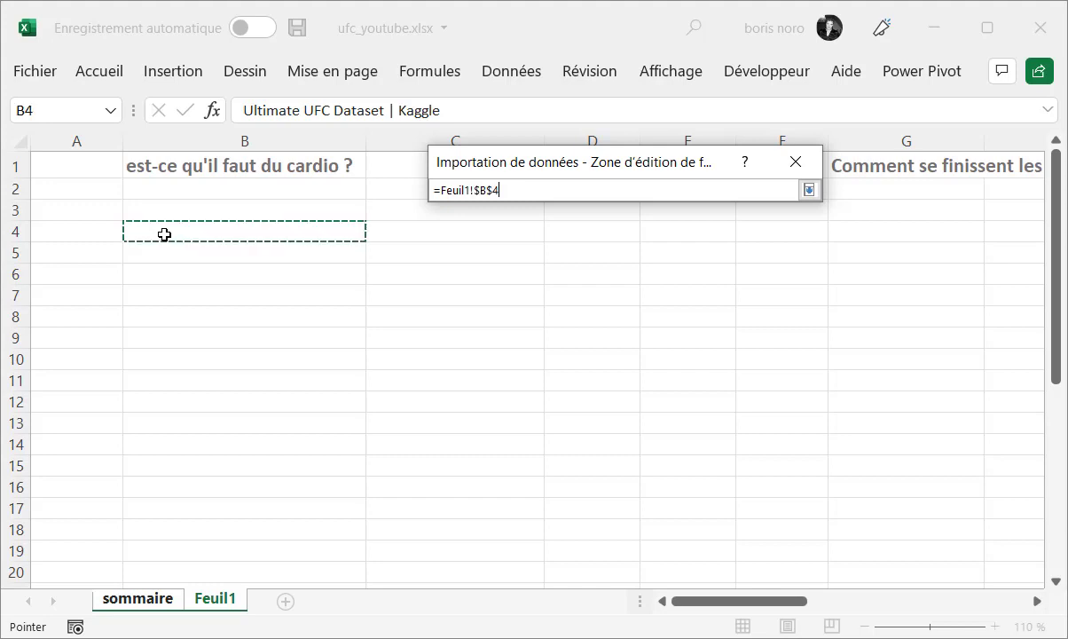
key(Return)
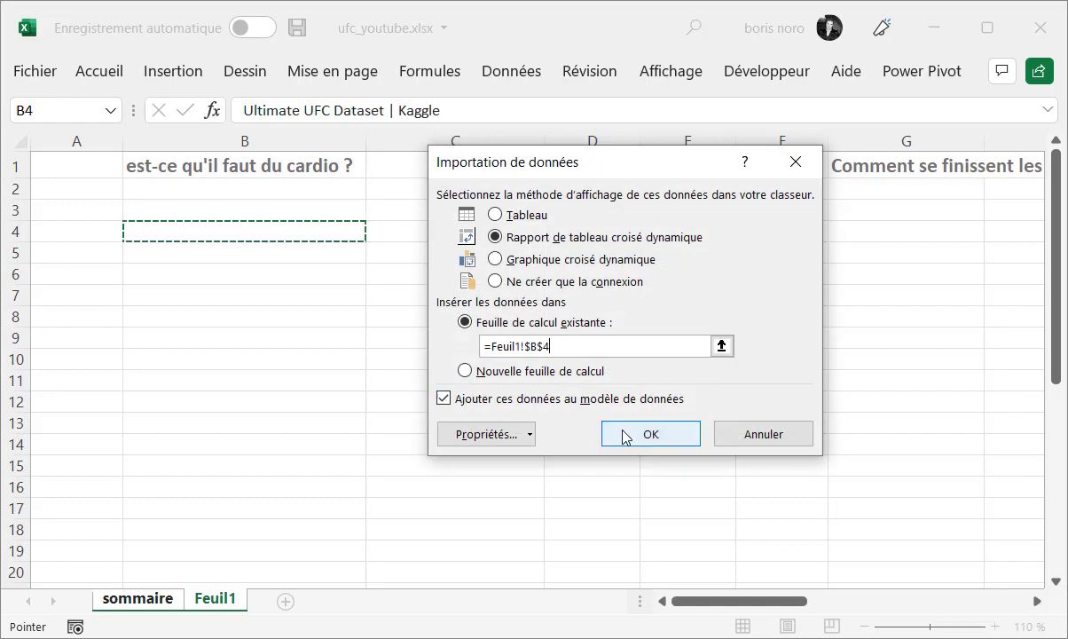
click(628, 435)
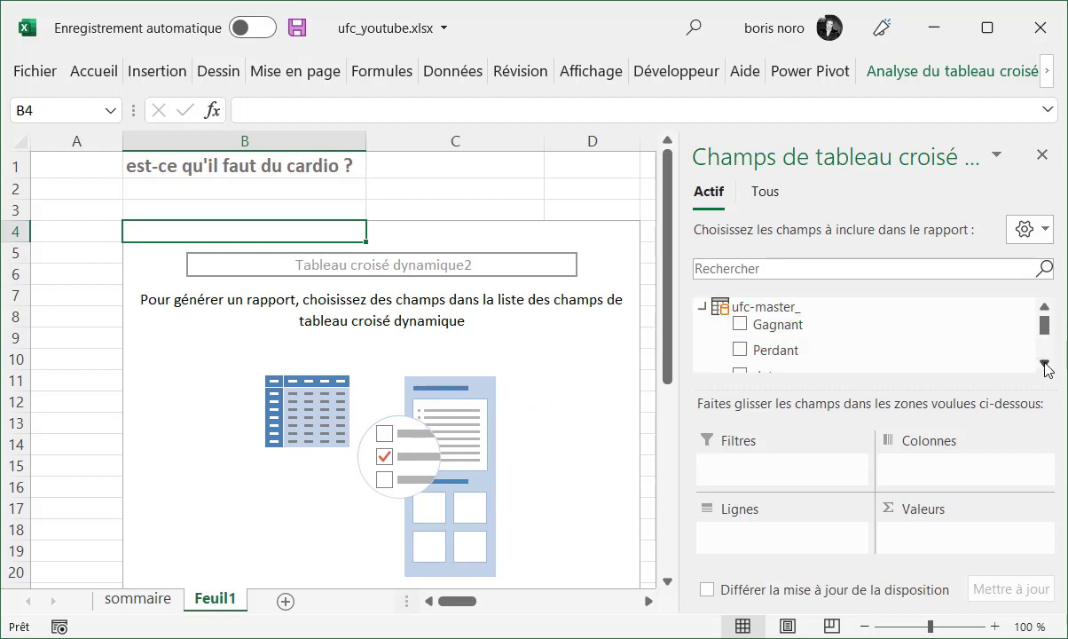
Add total_fight_time_secs to the PivotTable values and summarise it by average (Moyenne)
scroll(1045, 364, down, 15)
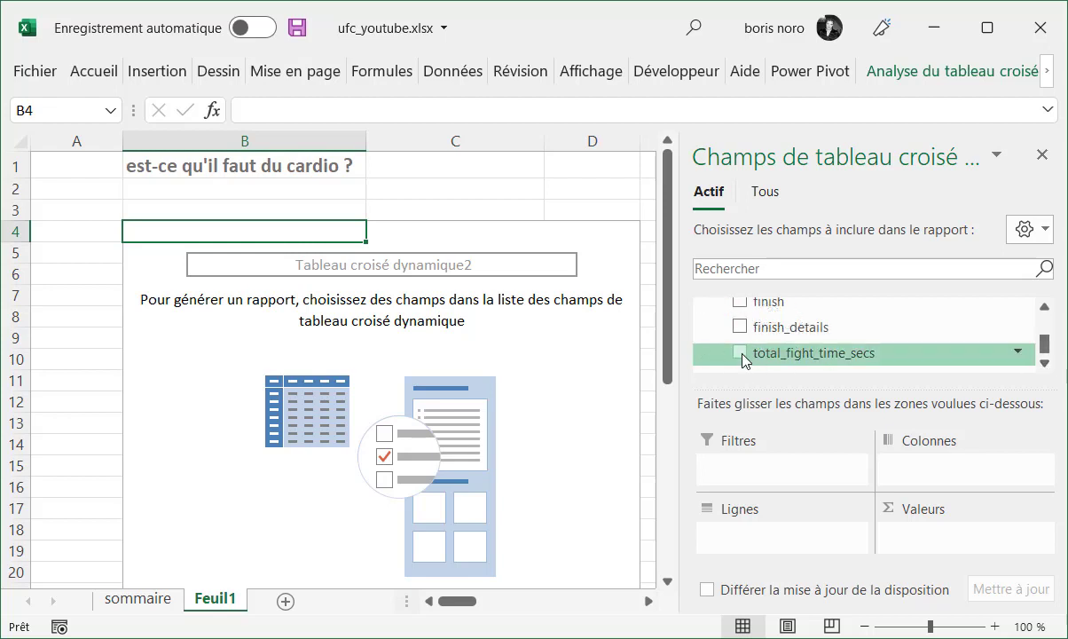
click(741, 354)
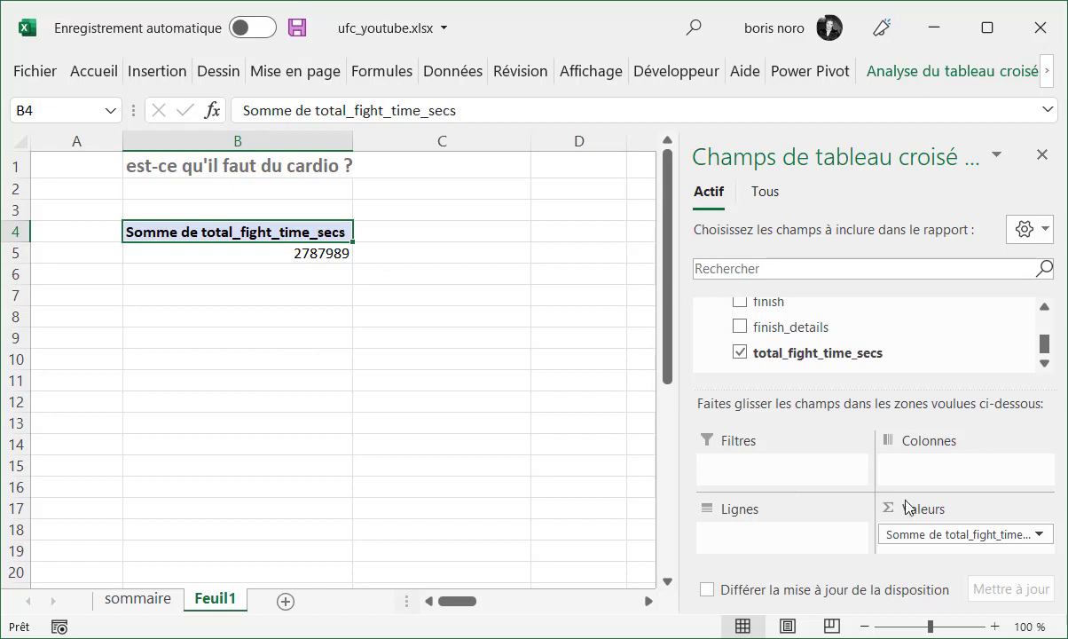
click(1041, 536)
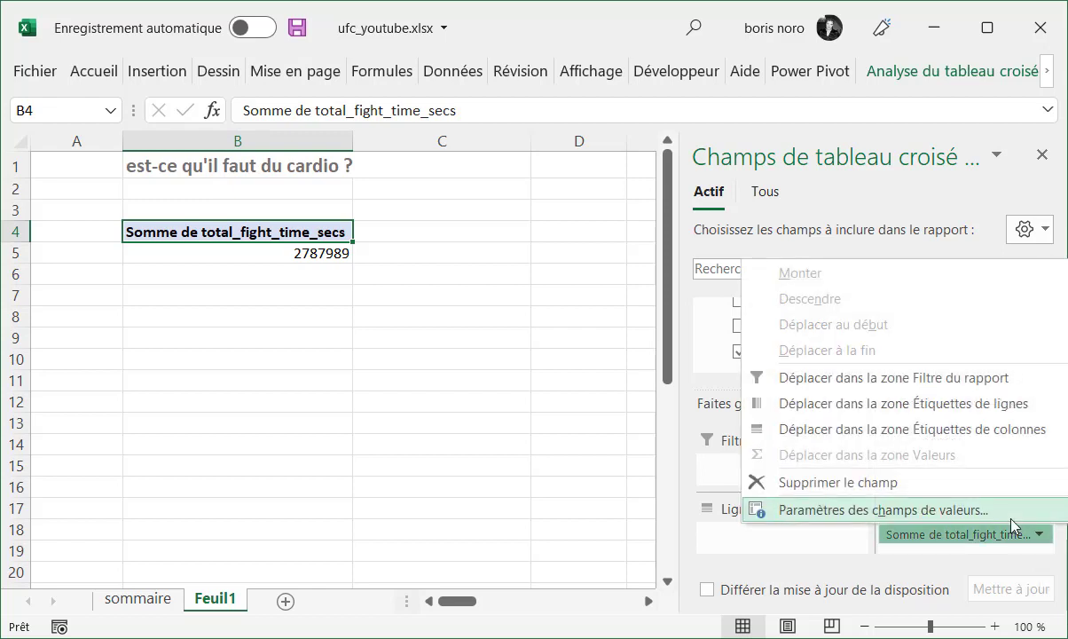
click(1015, 513)
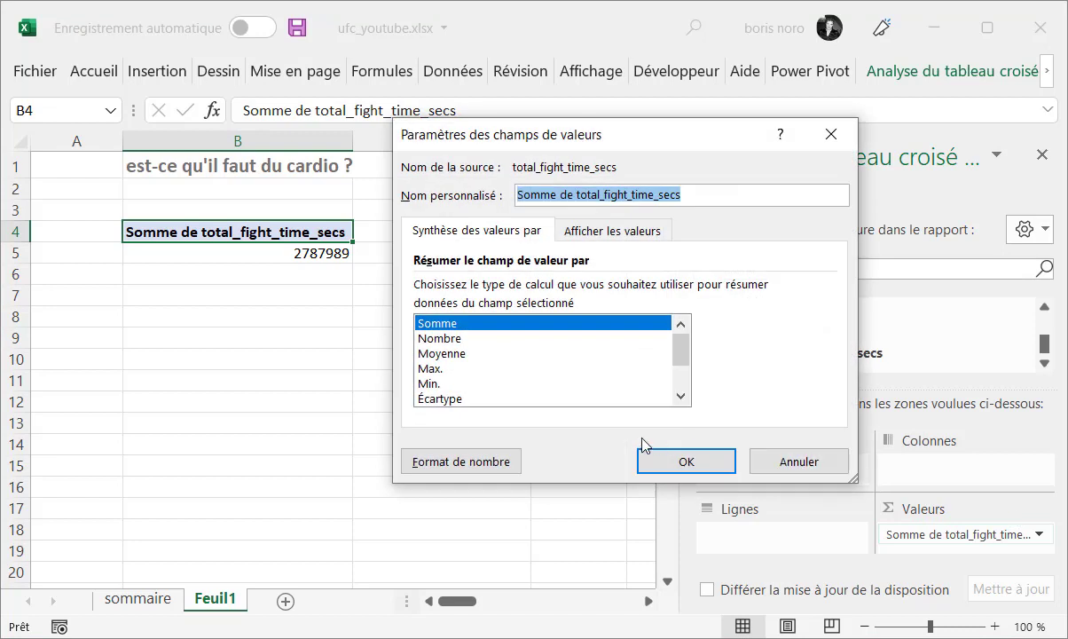
click(467, 362)
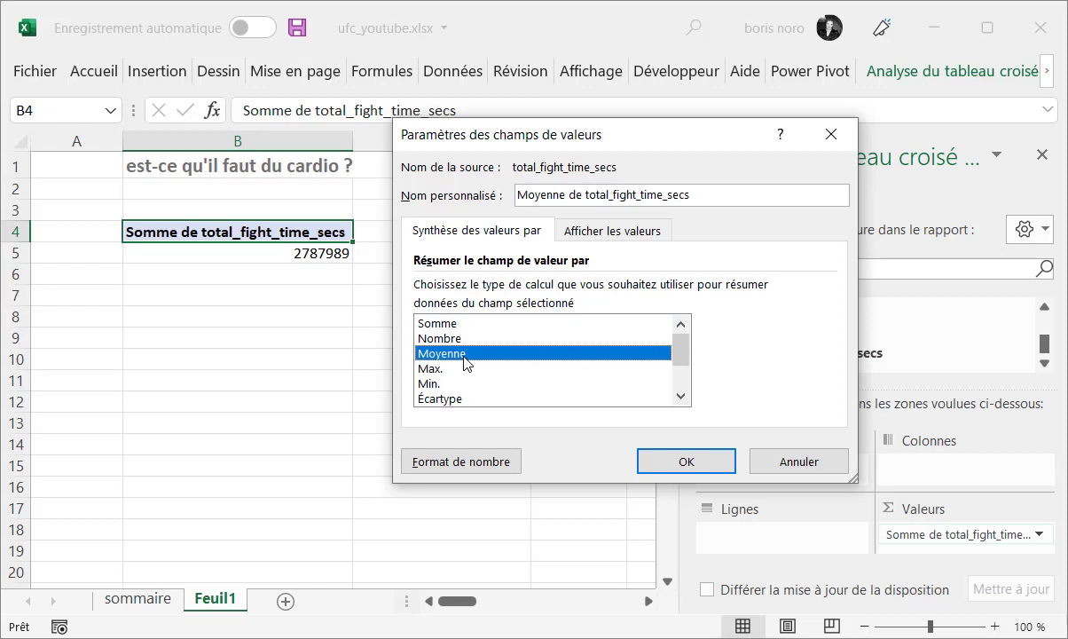
click(671, 465)
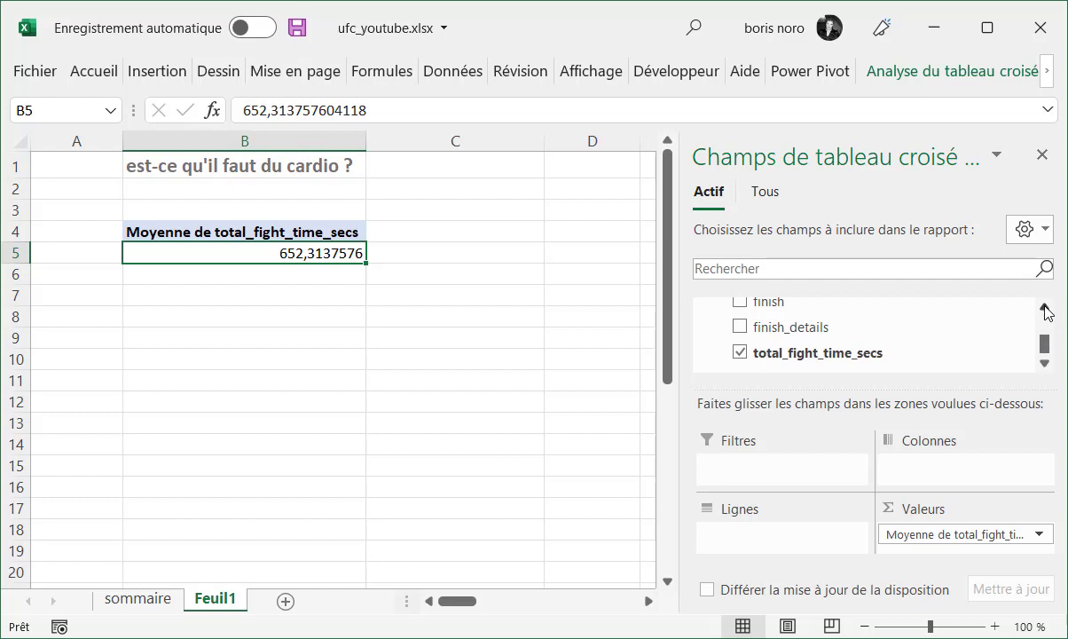
Break down average fight time with weight_class as rows and gender as columns, and inspect the FEMALE and MALE grand totals
scroll(755, 351, up, 1)
drag(741, 327, 765, 534)
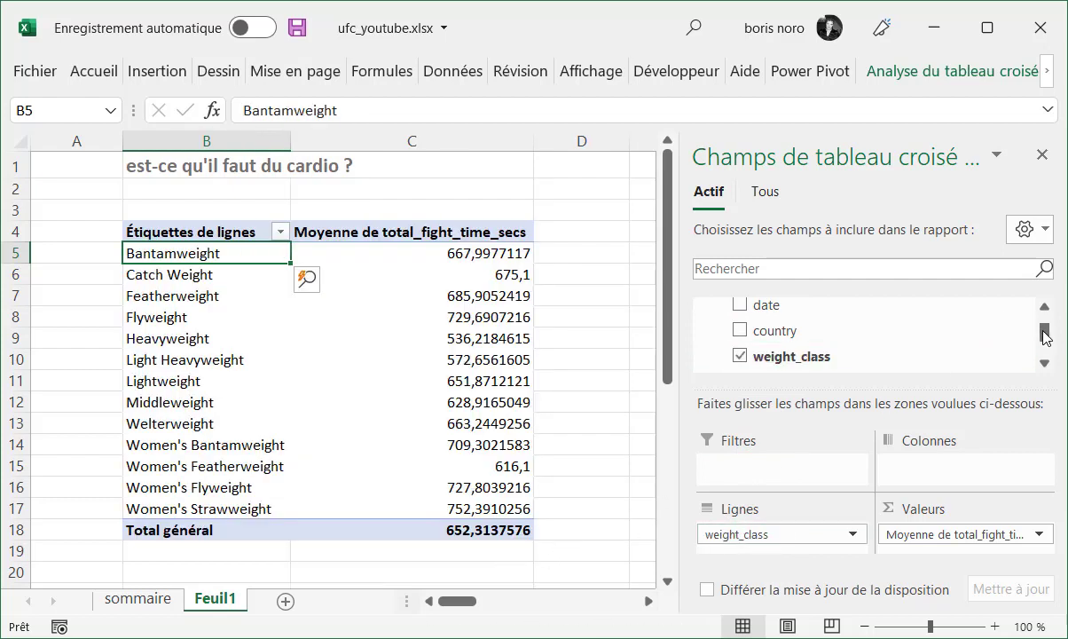
scroll(1046, 337, up, 2)
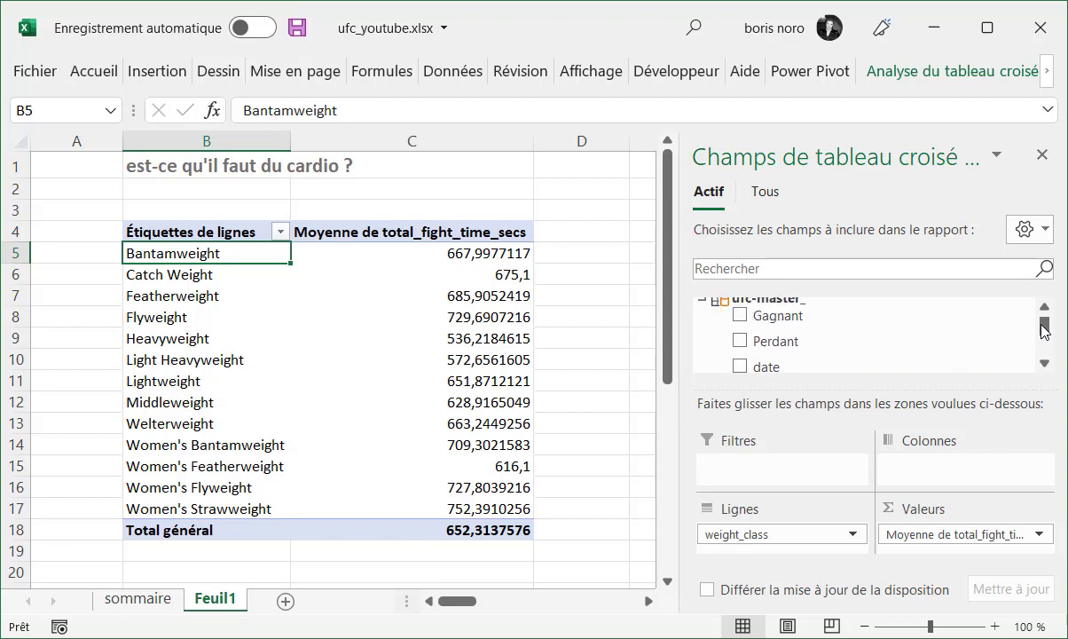
scroll(1046, 336, down, 1)
scroll(1045, 335, down, 2)
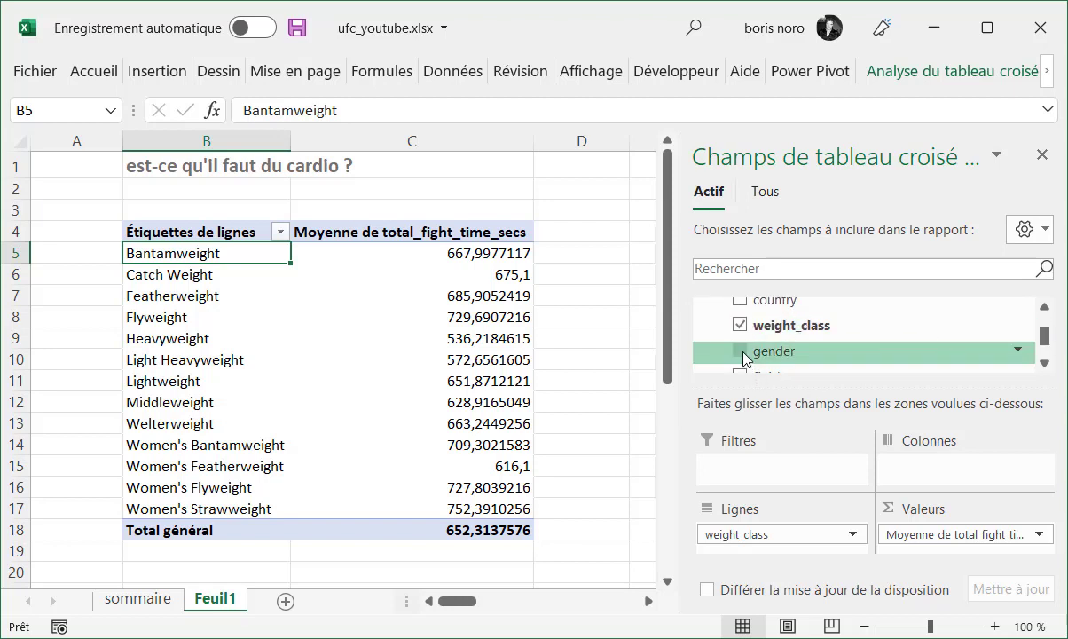
drag(745, 359, 939, 479)
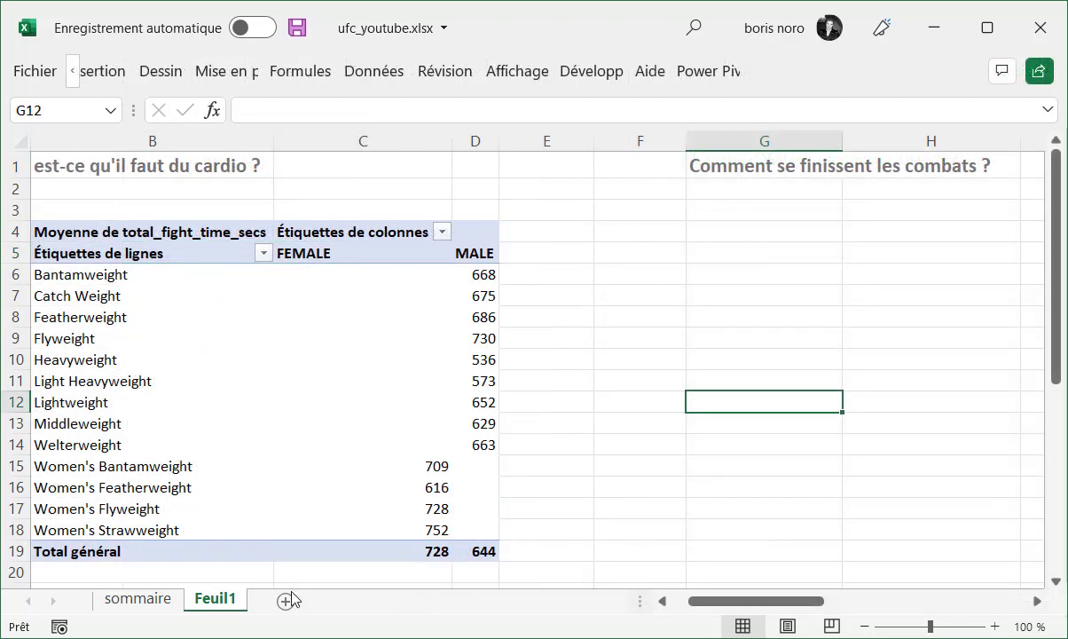
click(408, 551)
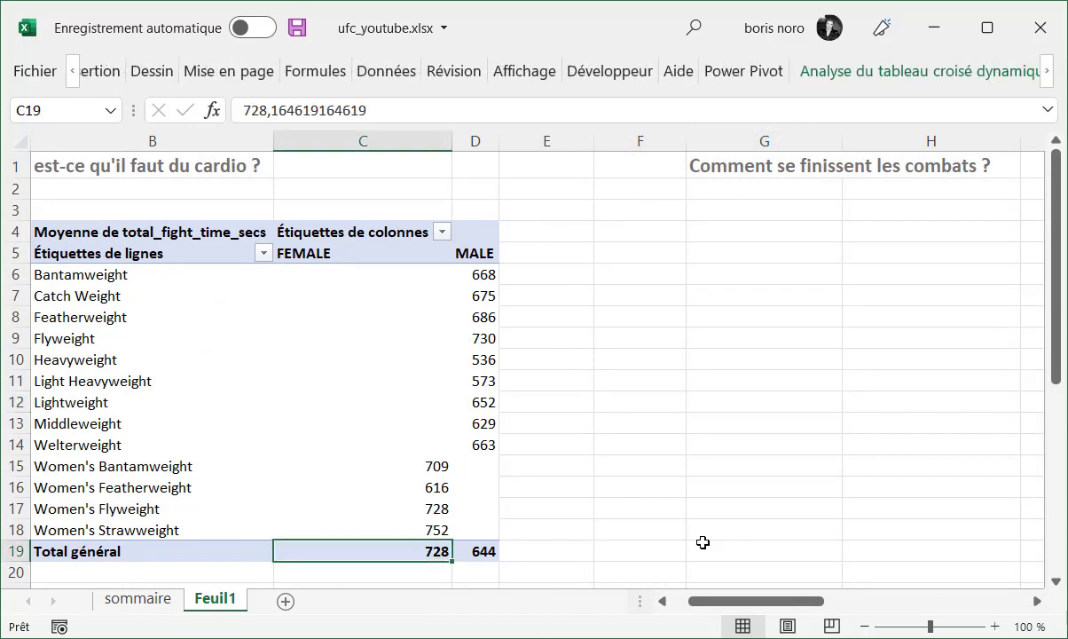
click(488, 551)
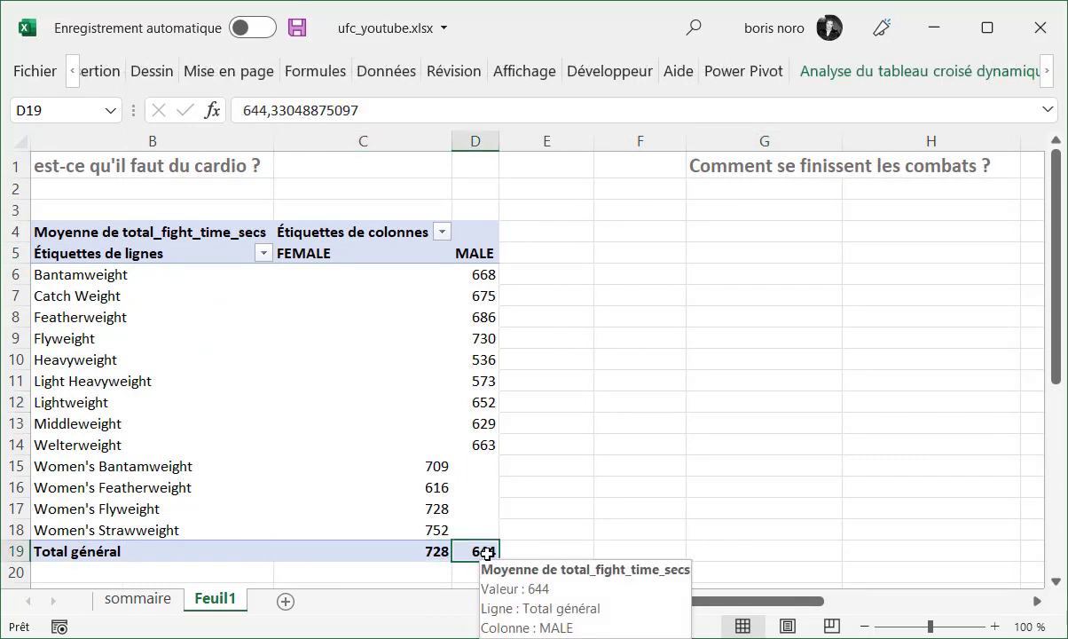
Apply a red-white conditional colour scale to the average fight times in C6:D18, with the highest values in red
drag(335, 277, 472, 530)
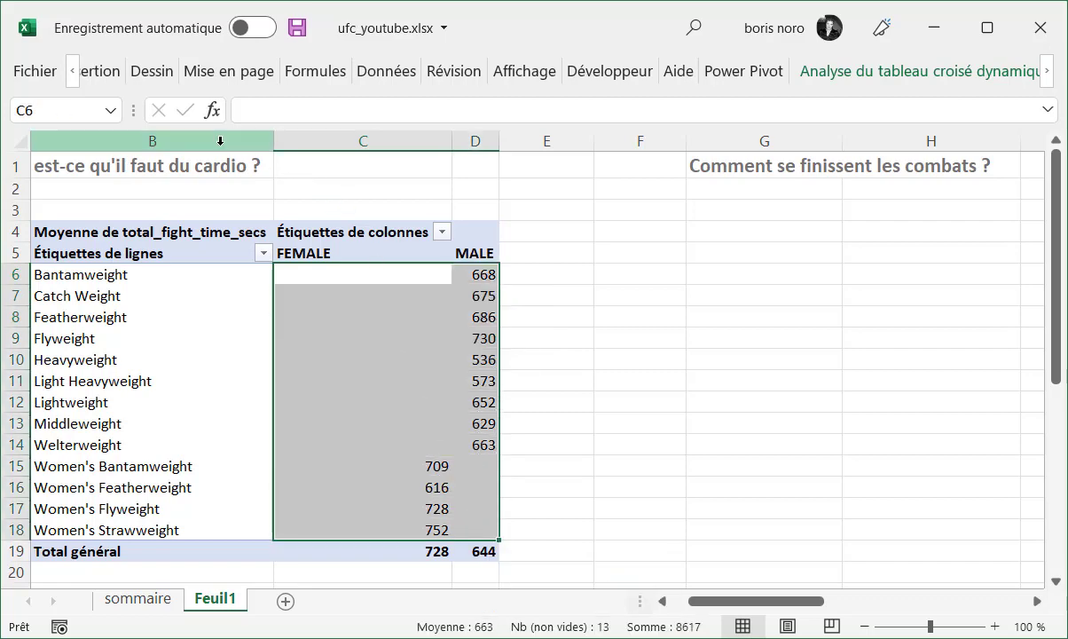
key(ctrl+F1)
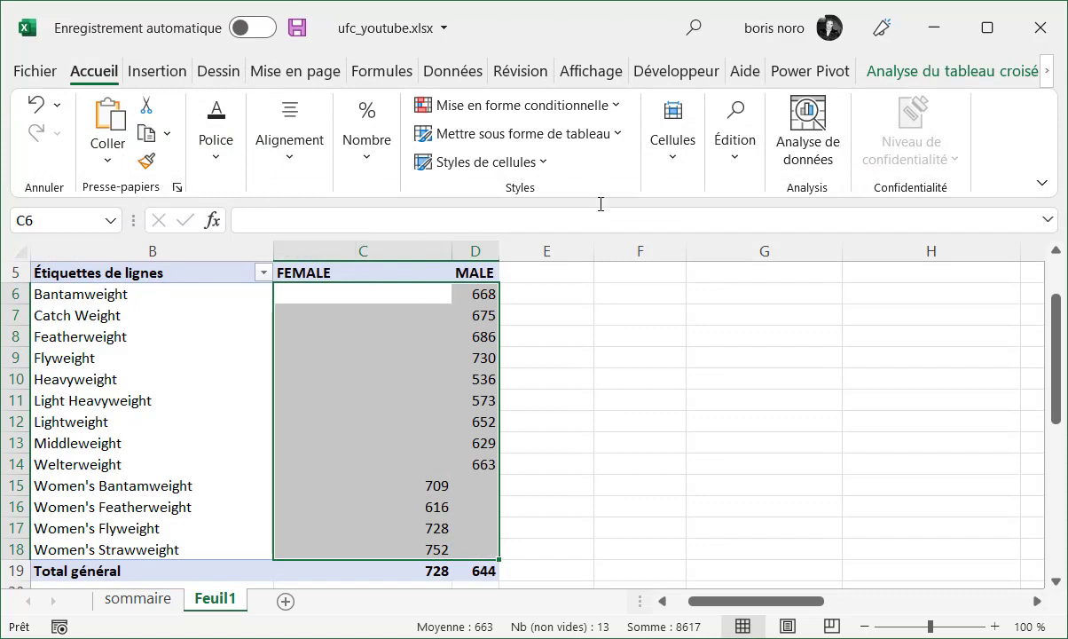
click(616, 107)
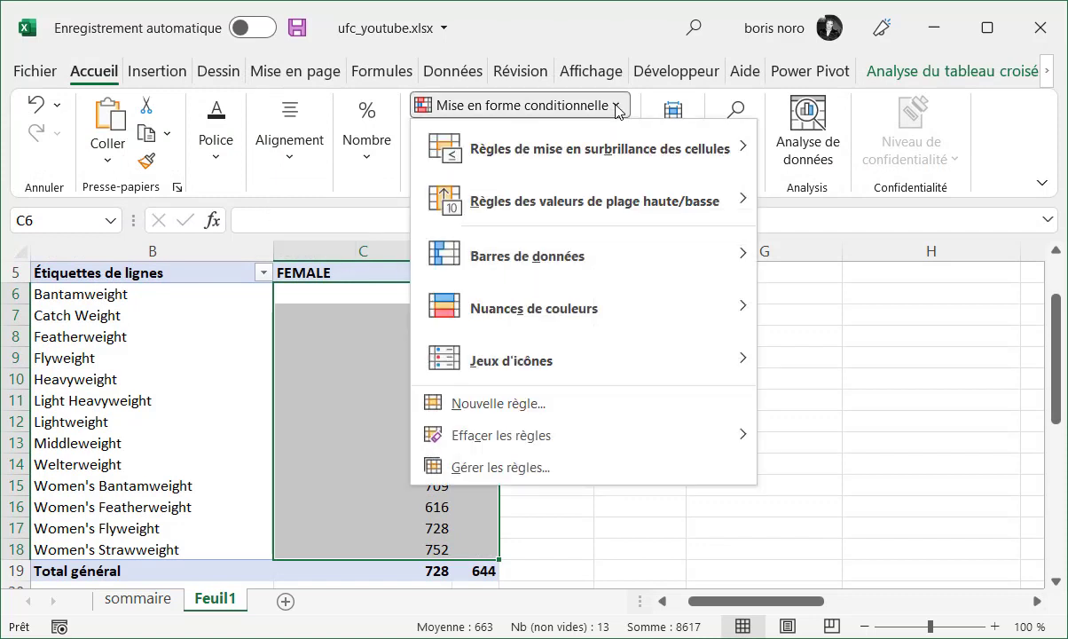
mouse_move(613, 324)
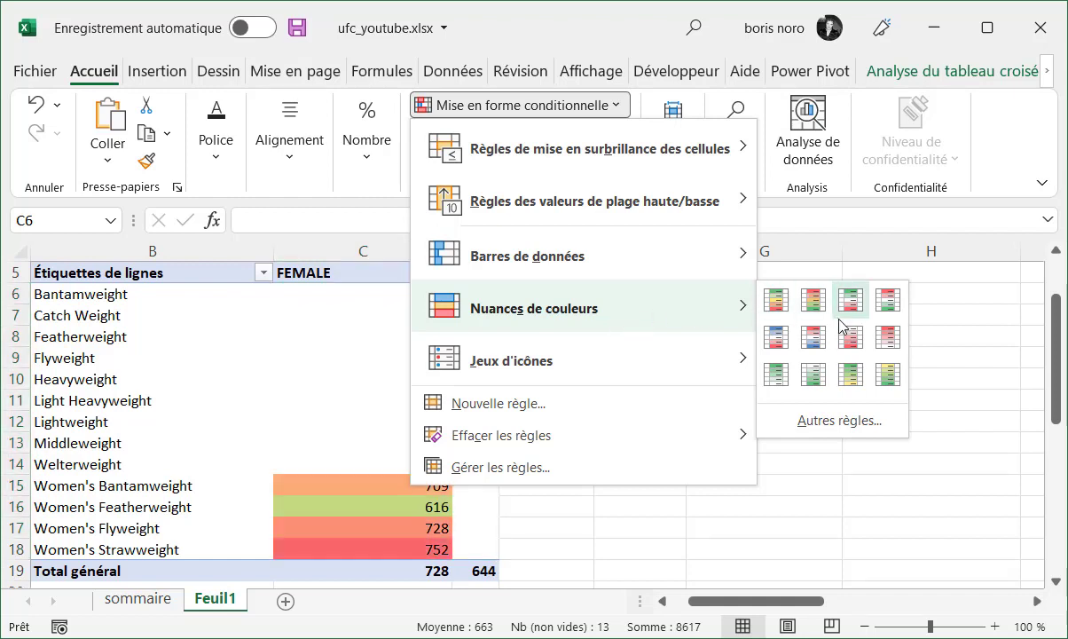
click(888, 336)
click(586, 382)
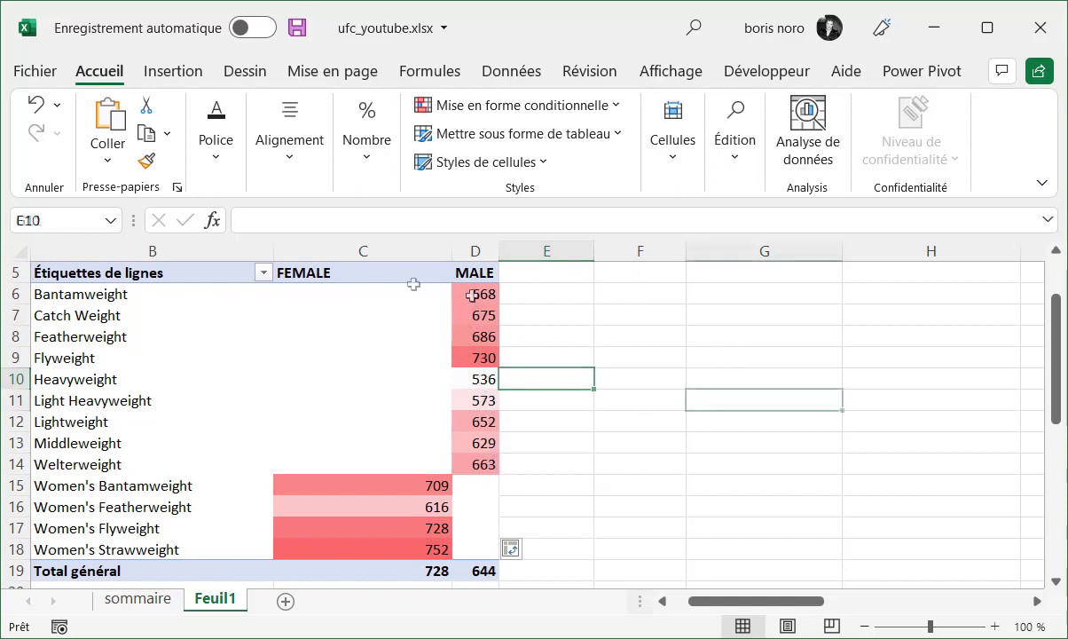
Sort the weight classes in the fight-time PivotTable by MALE average, from largest to smallest
click(483, 294)
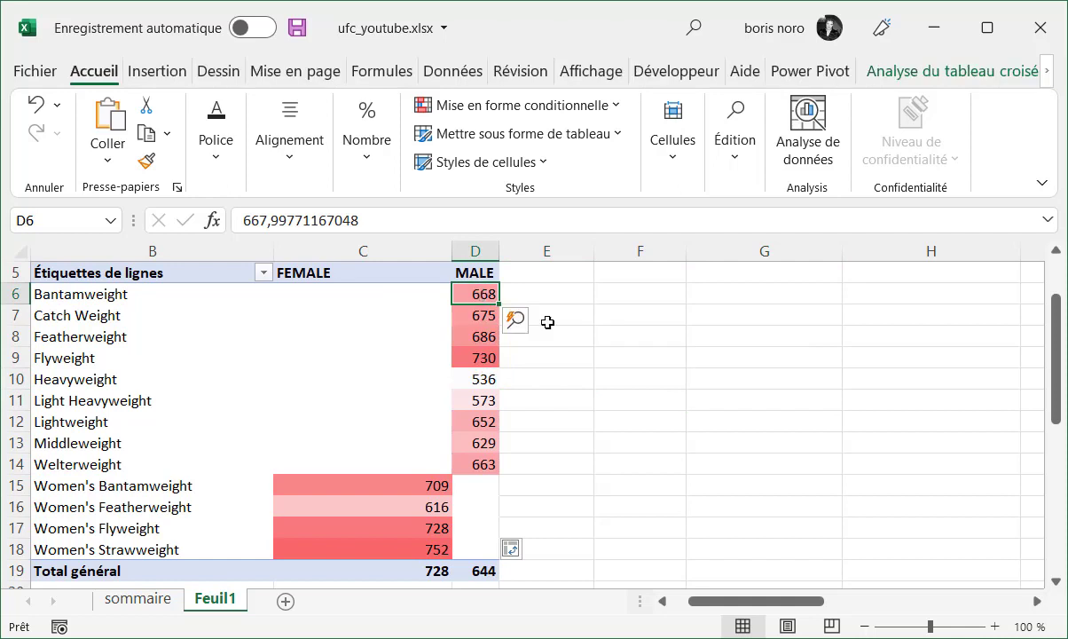
right_click(480, 292)
mouse_move(628, 444)
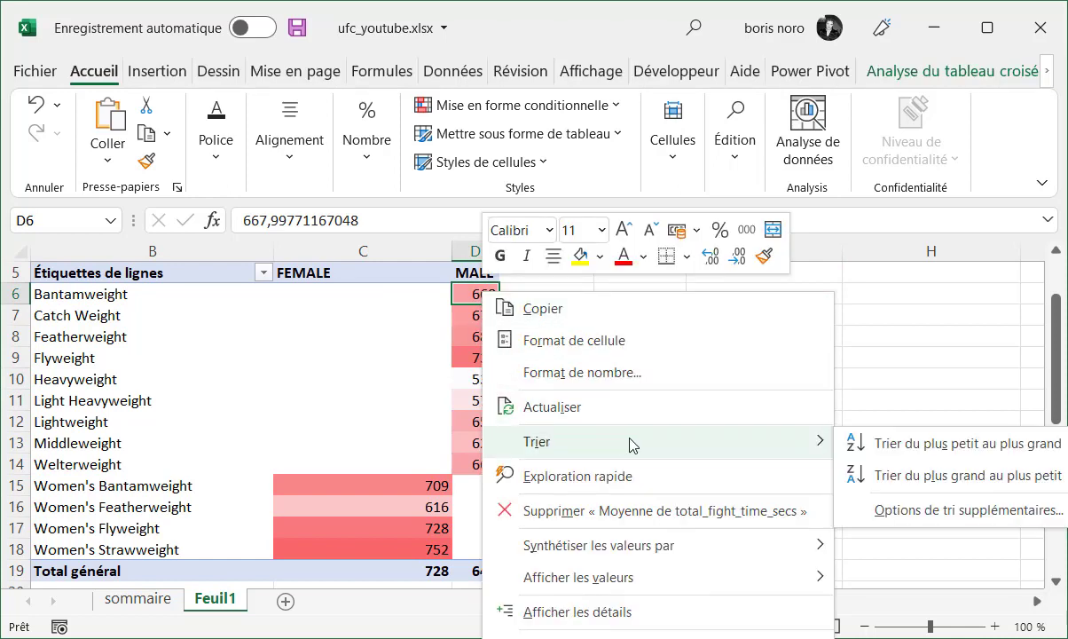
click(868, 490)
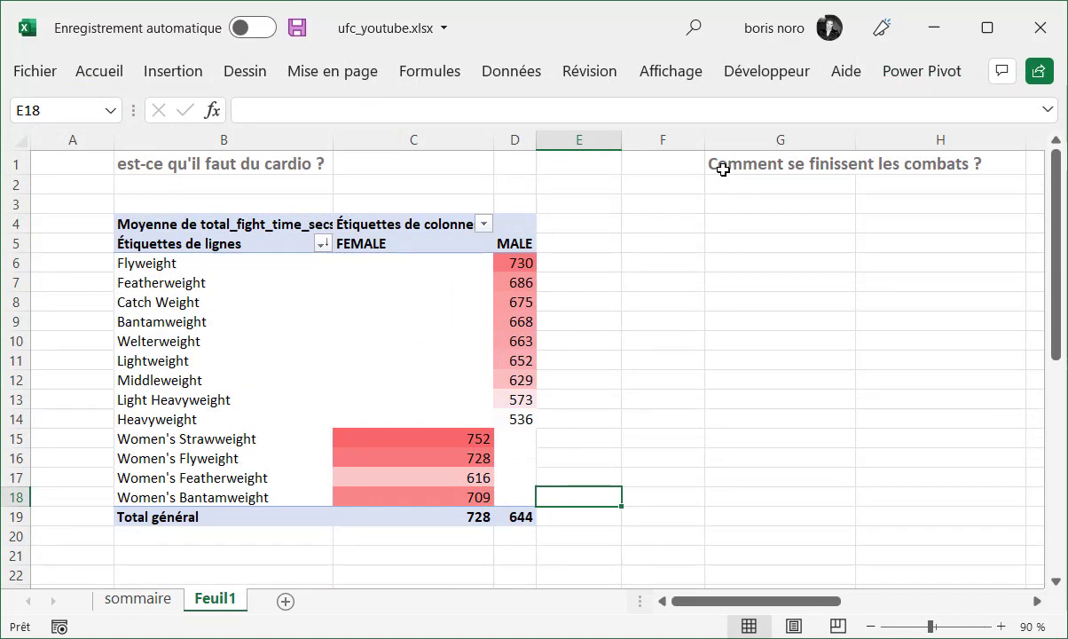
Copy the fight-time PivotTable B4:D19 to cell G3, under the heading "Comment se finissent les combats ?"
drag(723, 169, 895, 162)
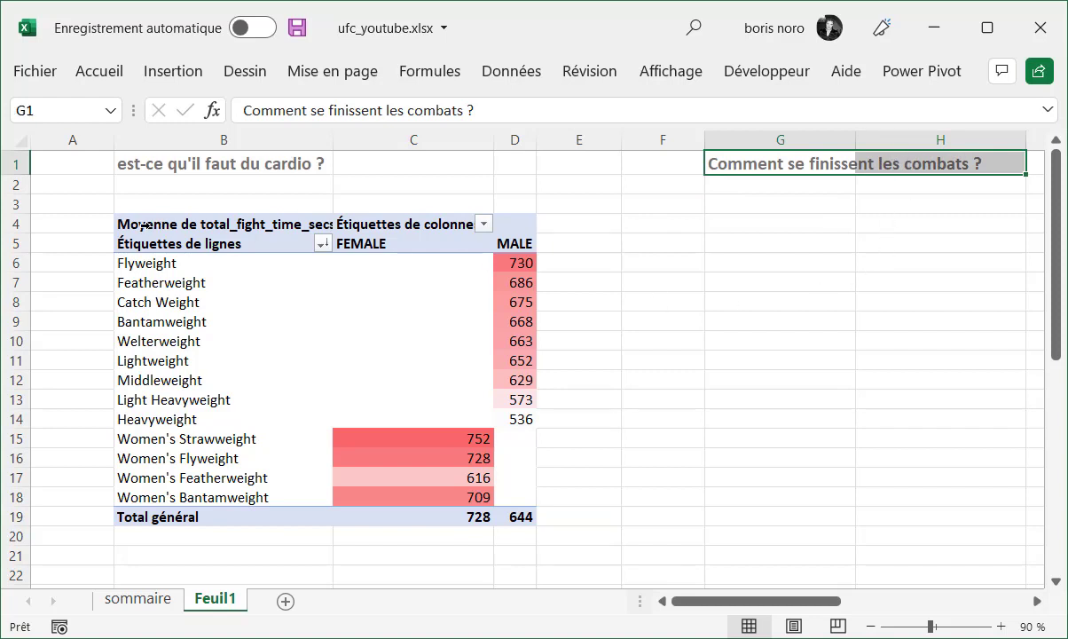
drag(142, 225, 501, 512)
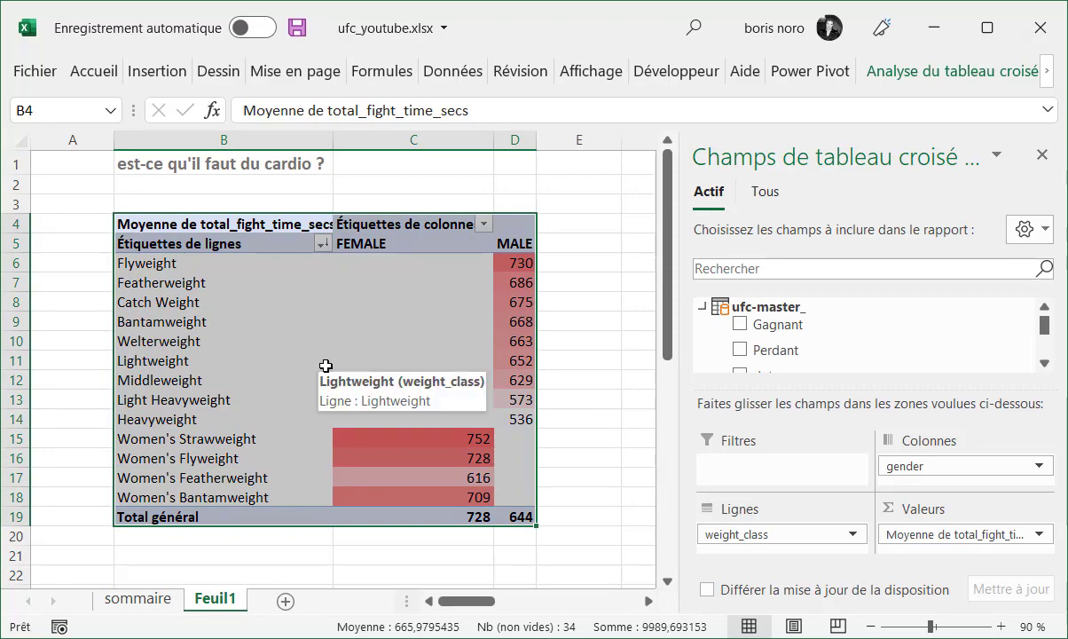
key(ctrl+c)
scroll(315, 511, right, 2)
click(451, 205)
key(ctrl+v)
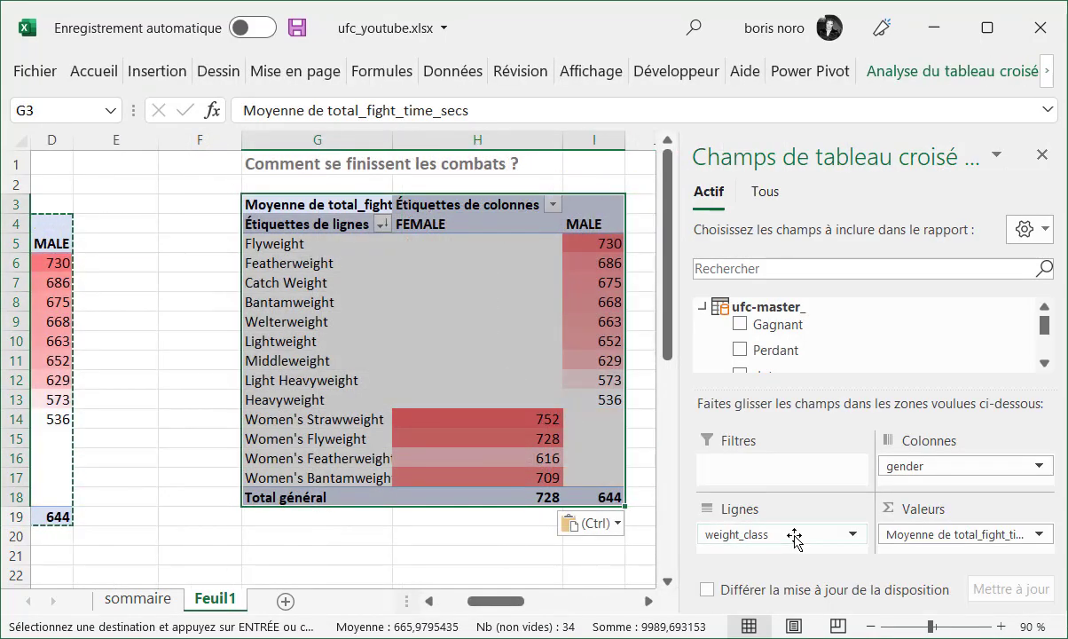
In the copied PivotTable, replace weight_class with finish as rows and the average fight time with the count of finish
drag(795, 535, 741, 319)
drag(887, 535, 853, 362)
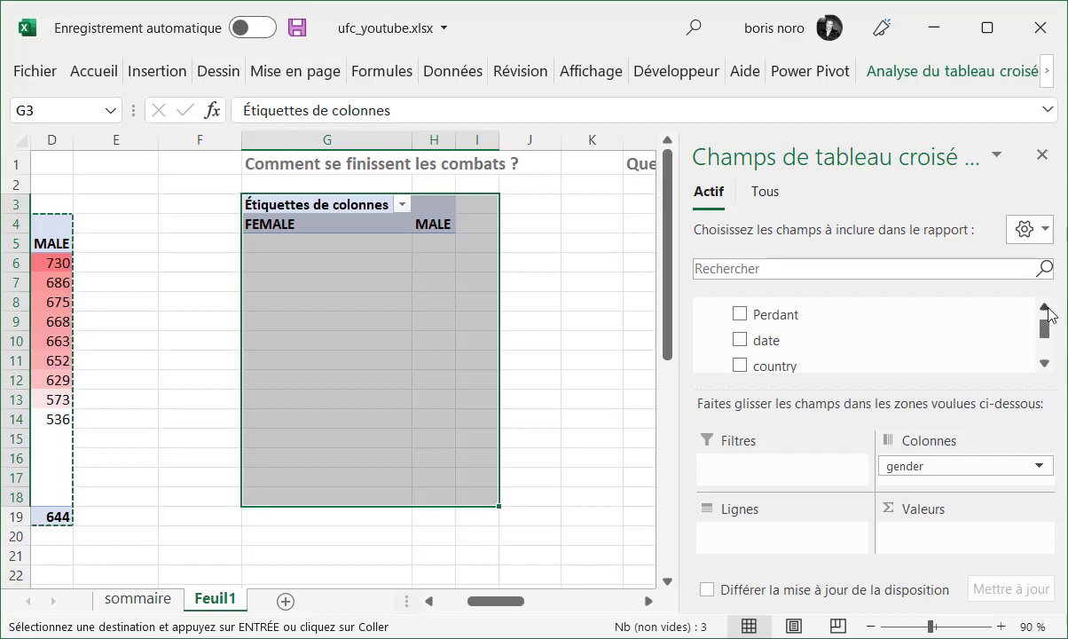
scroll(1046, 328, down, 3)
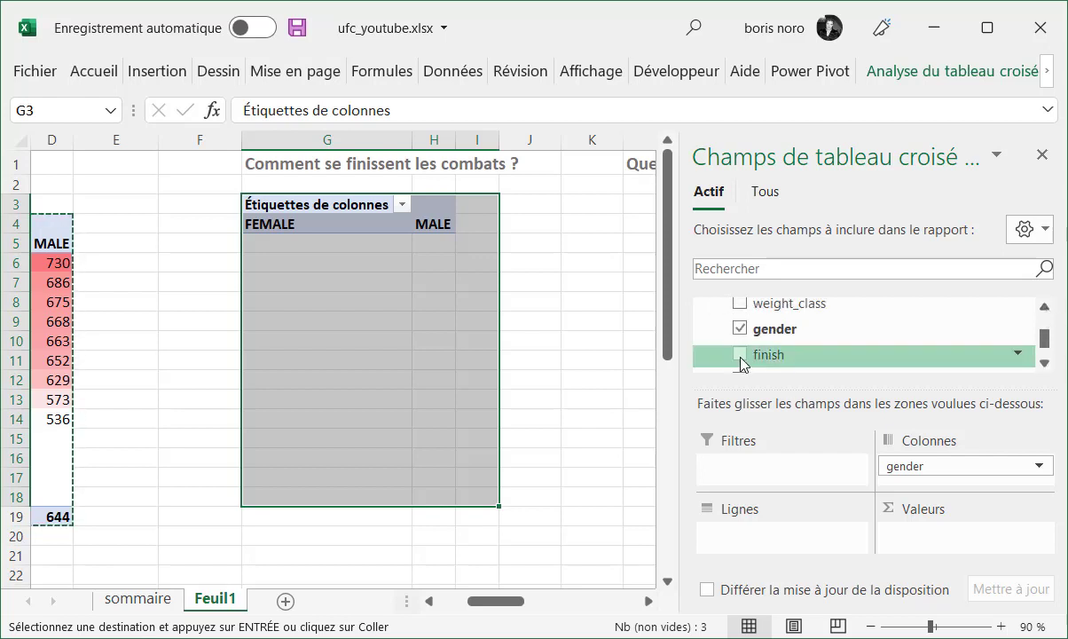
drag(743, 364, 747, 538)
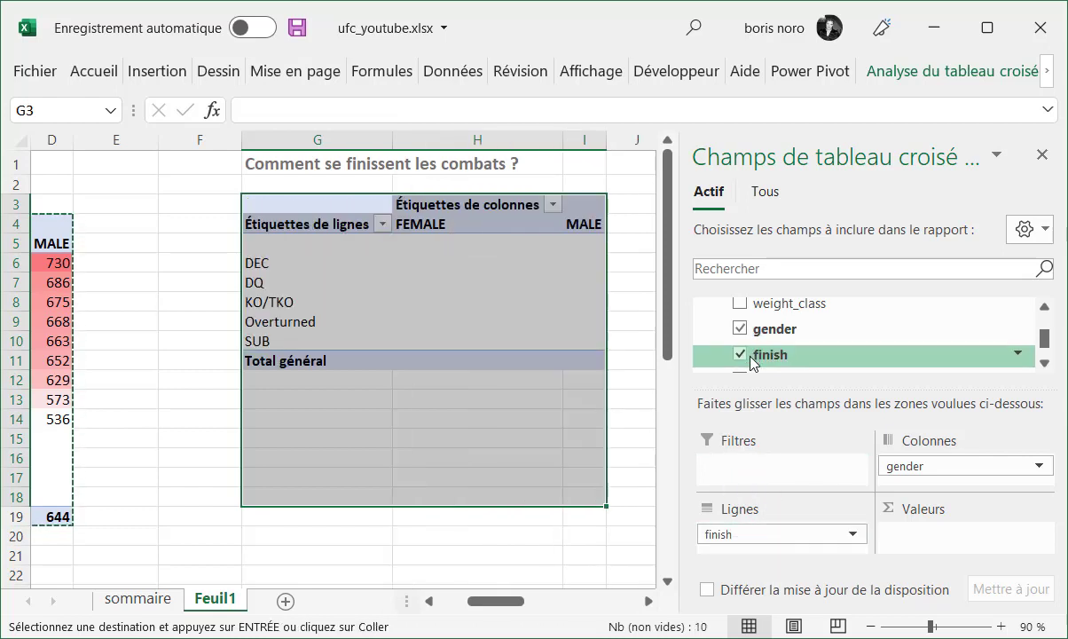
drag(753, 362, 915, 547)
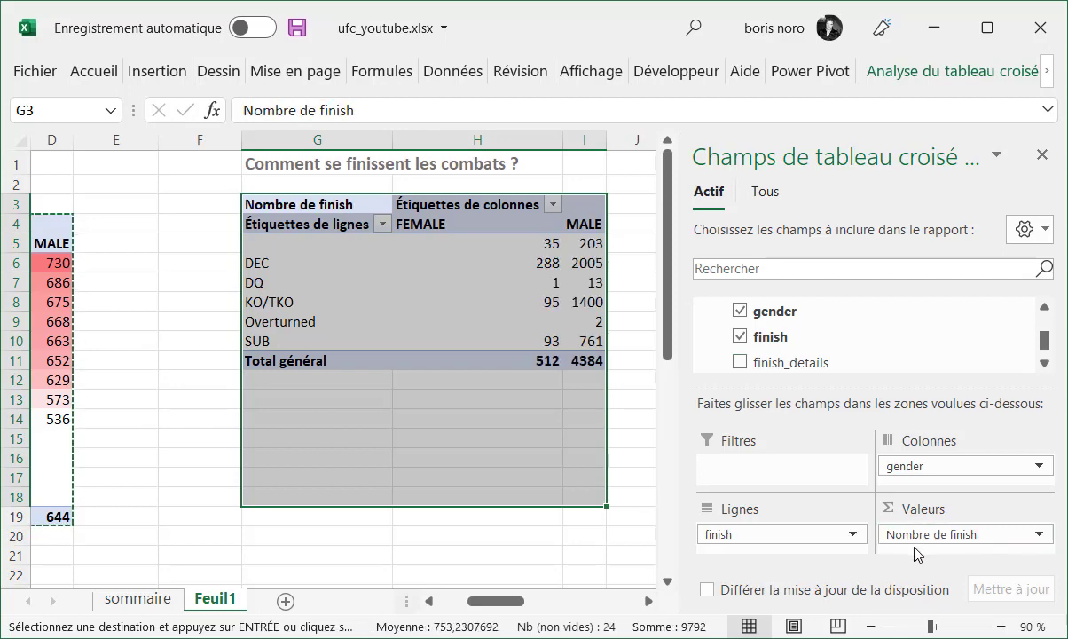
Show the finish counts as a percentage of the column total (% du total de la colonne)
double_click(649, 600)
click(371, 241)
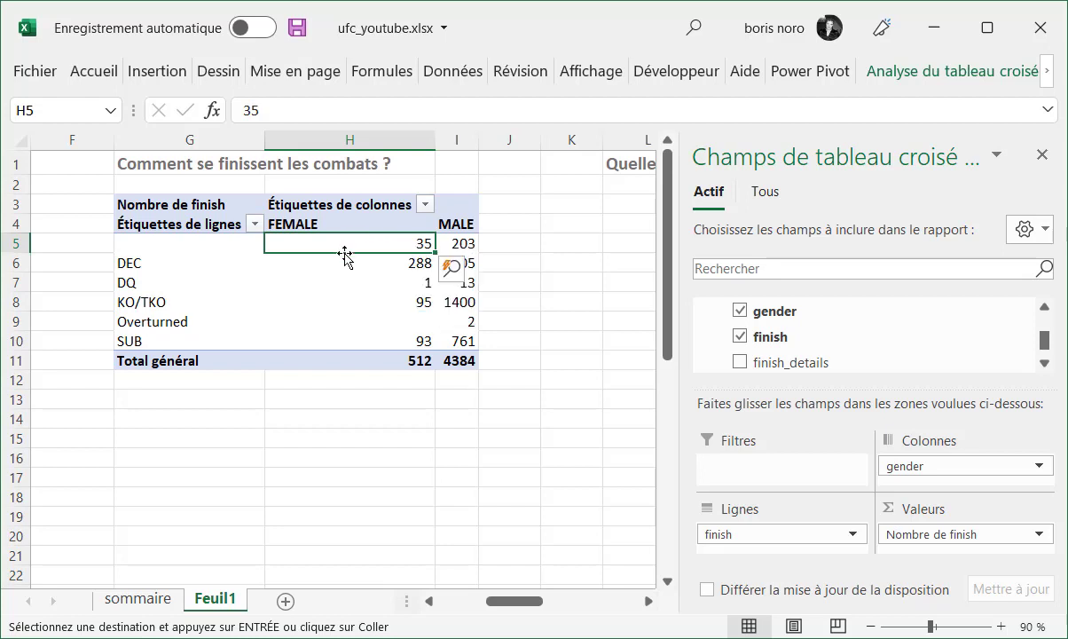
right_click(347, 248)
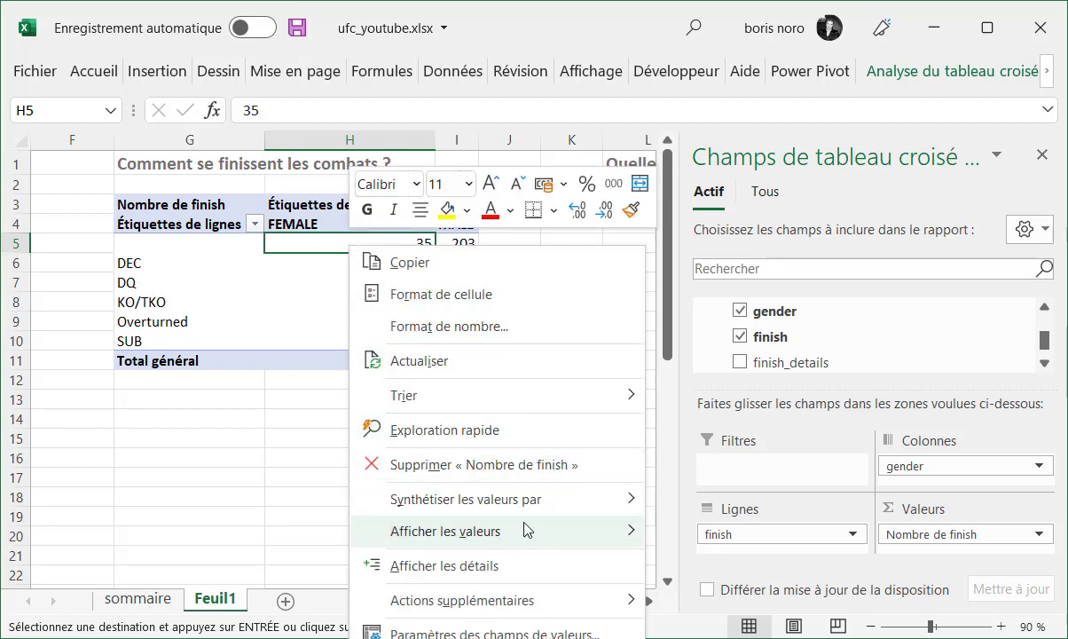
mouse_move(531, 534)
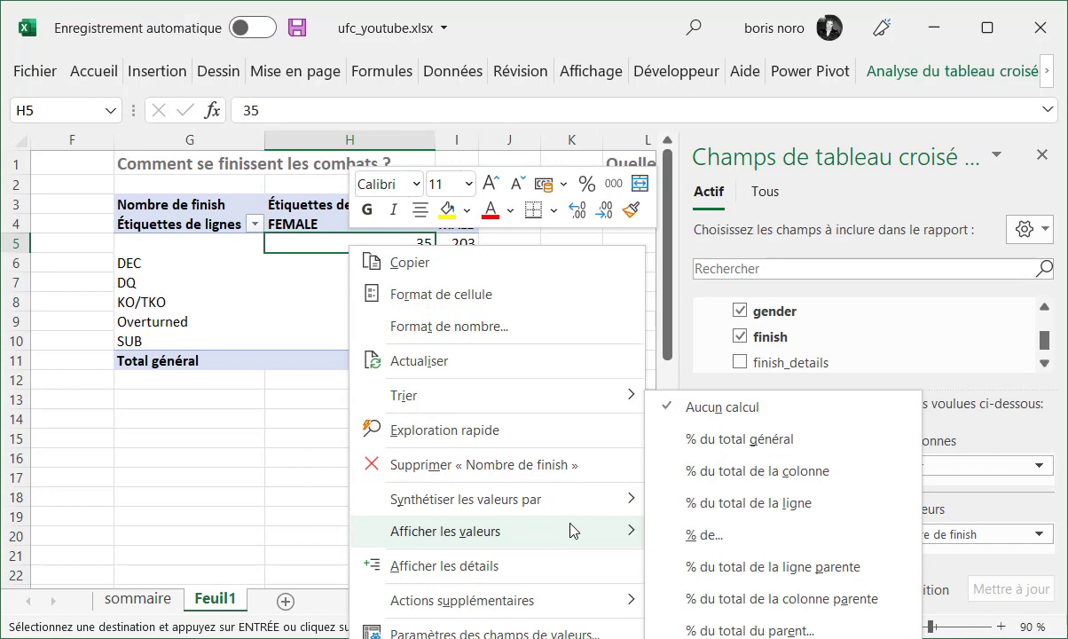
click(723, 481)
click(348, 454)
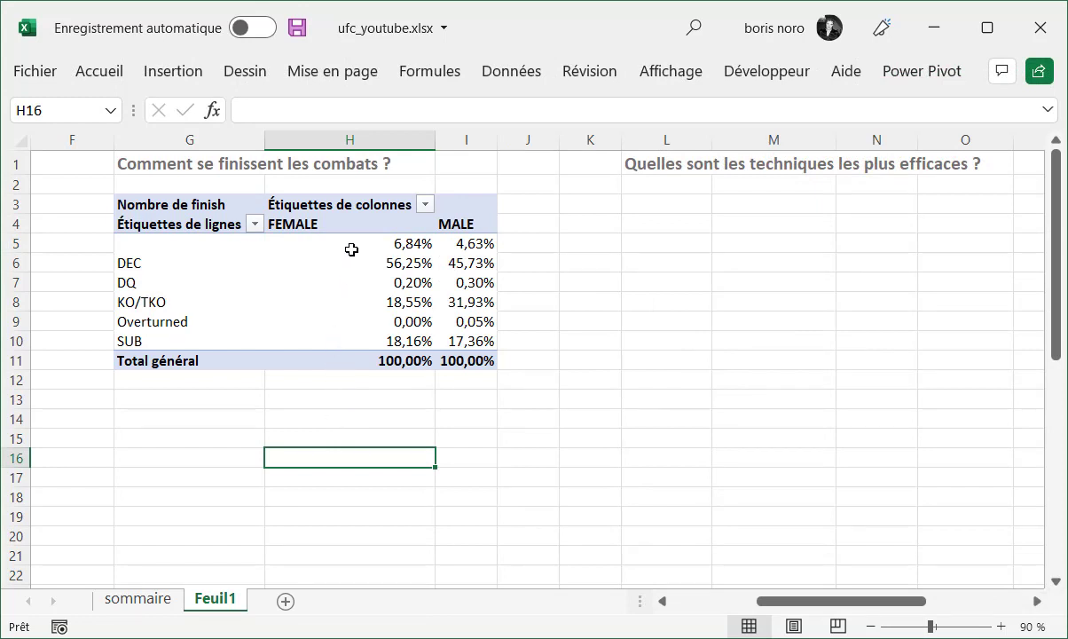
Apply a red-white conditional colour scale to the finish percentages in H5:I10, with the highest values in red
drag(352, 250, 460, 339)
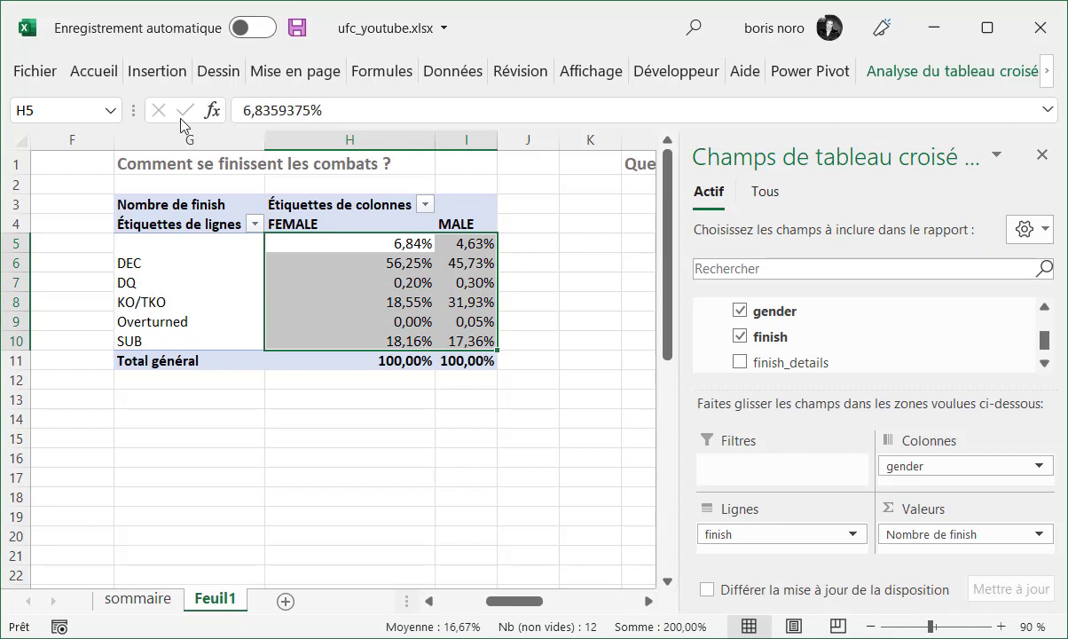
click(88, 80)
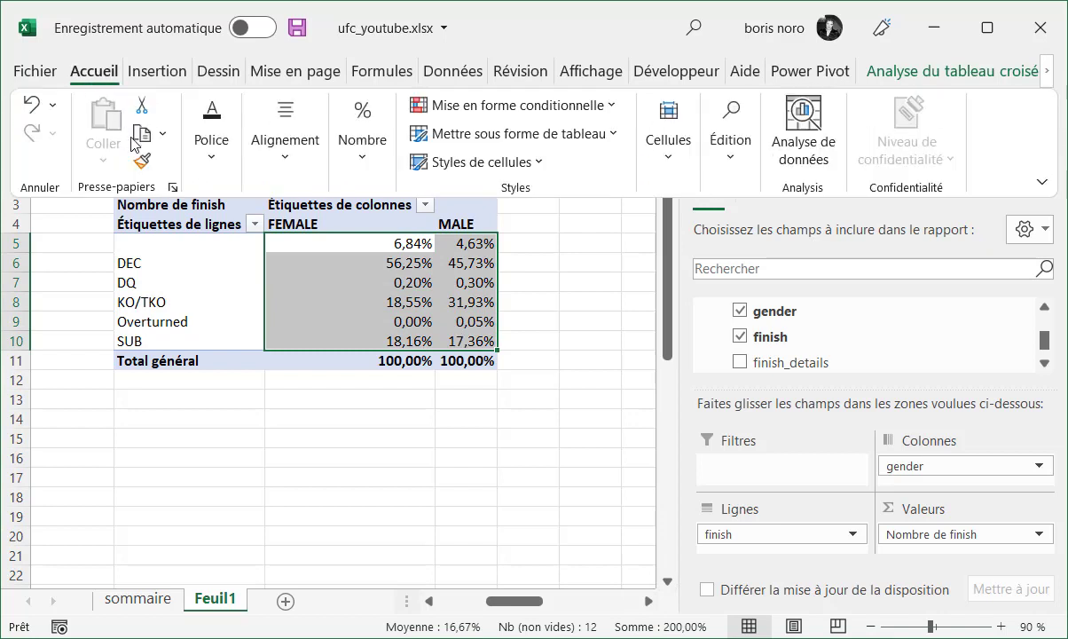
click(612, 106)
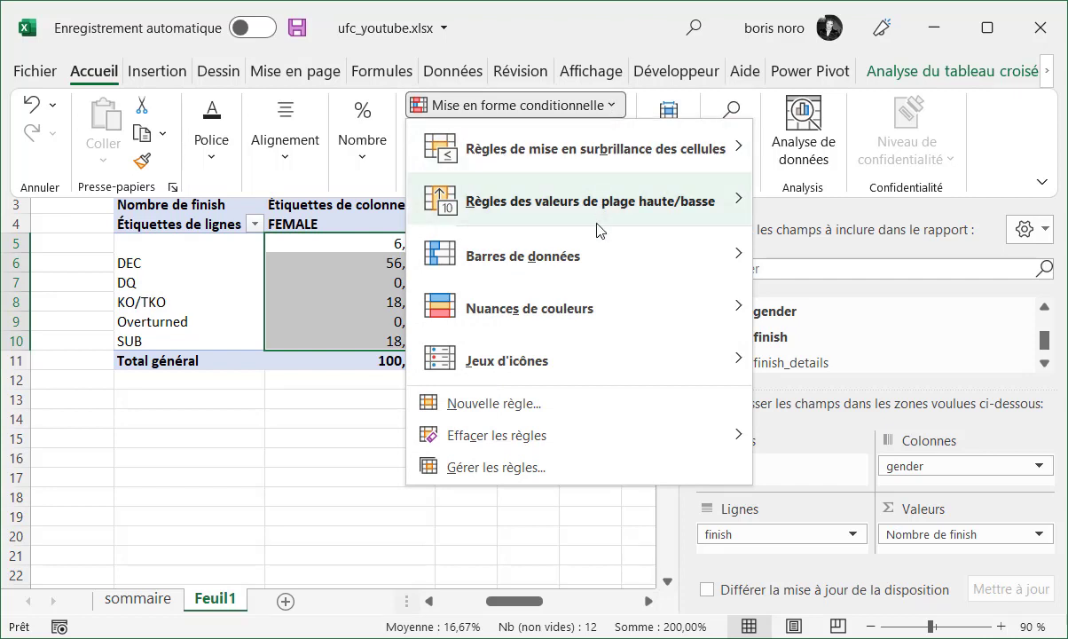
mouse_move(596, 323)
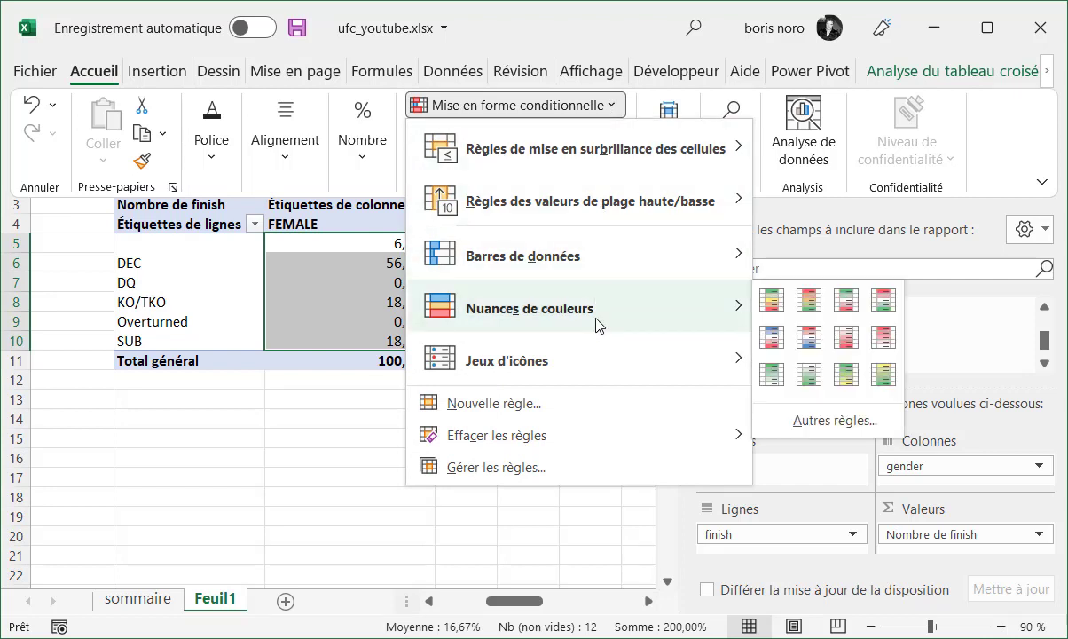
click(883, 339)
click(350, 484)
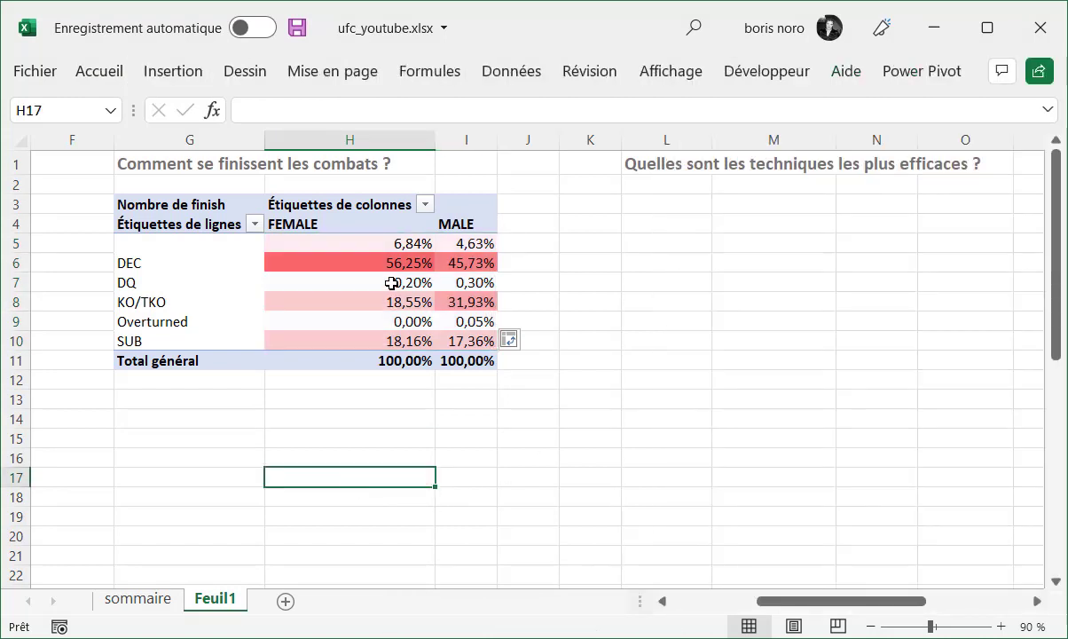
Examine how the finish-type percentages compare between FEMALE and MALE fights
mouse_move(391, 283)
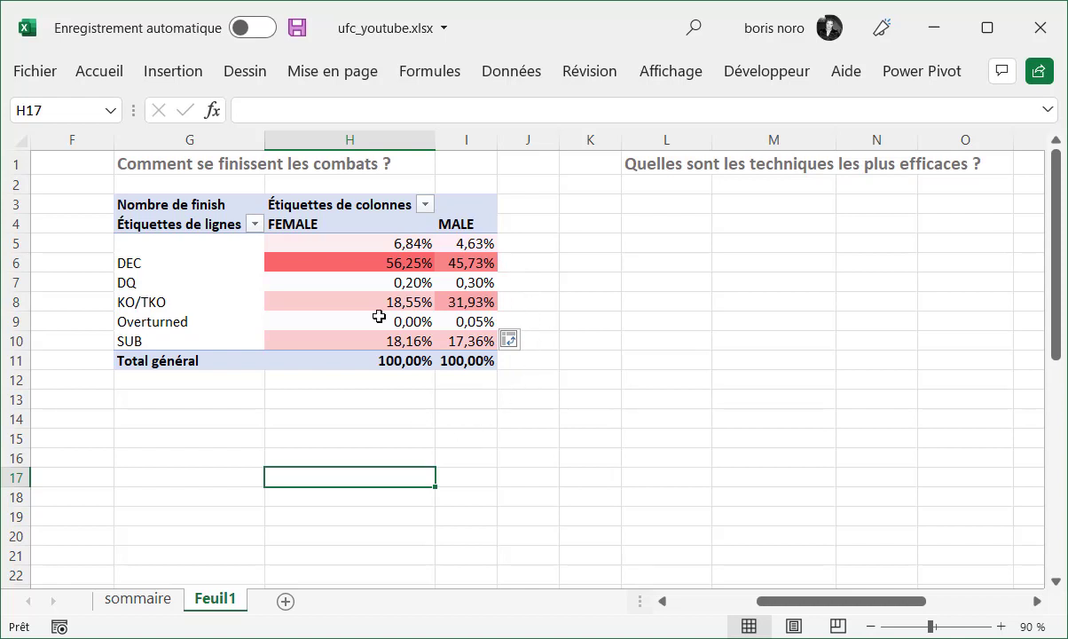
mouse_move(379, 316)
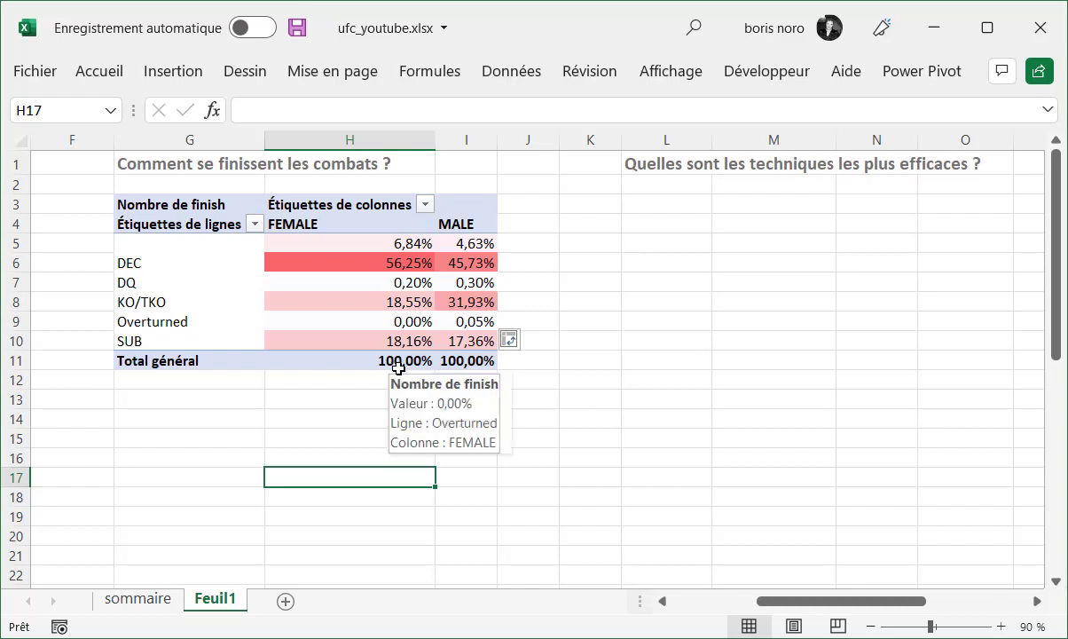
mouse_move(421, 366)
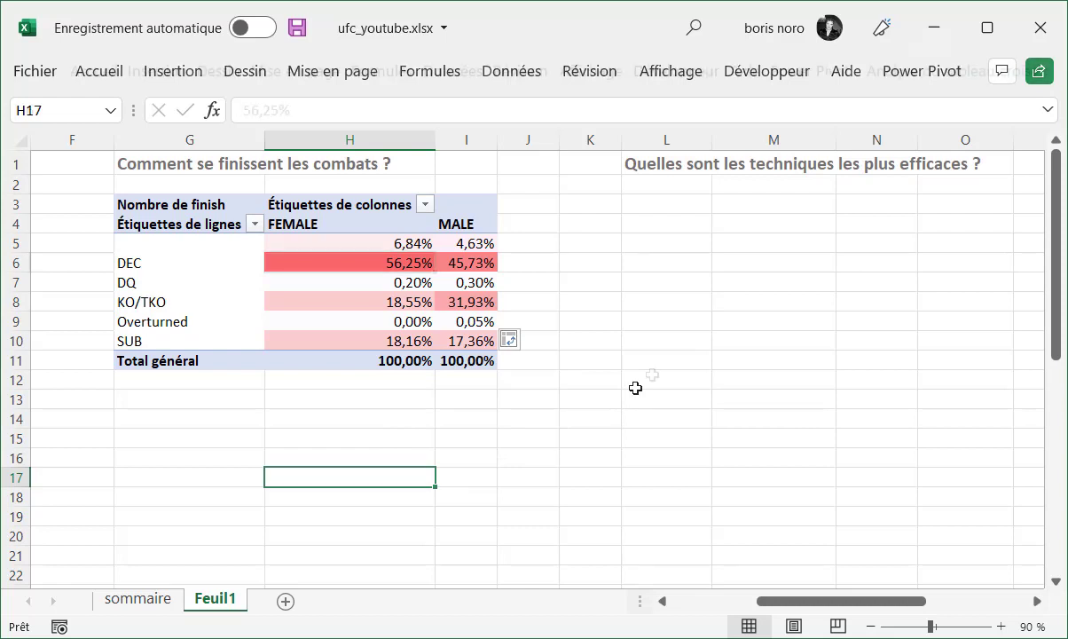
key(Up)
key(Up)
key(Up)
key(Up)
key(Up)
key(Up)
key(Up)
key(Up)
key(Up)
key(Up)
key(Up)
Copy the finish PivotTable to cell L3, under the heading "Quelles sont les techniques les plus efficaces ?"
drag(627, 165, 971, 163)
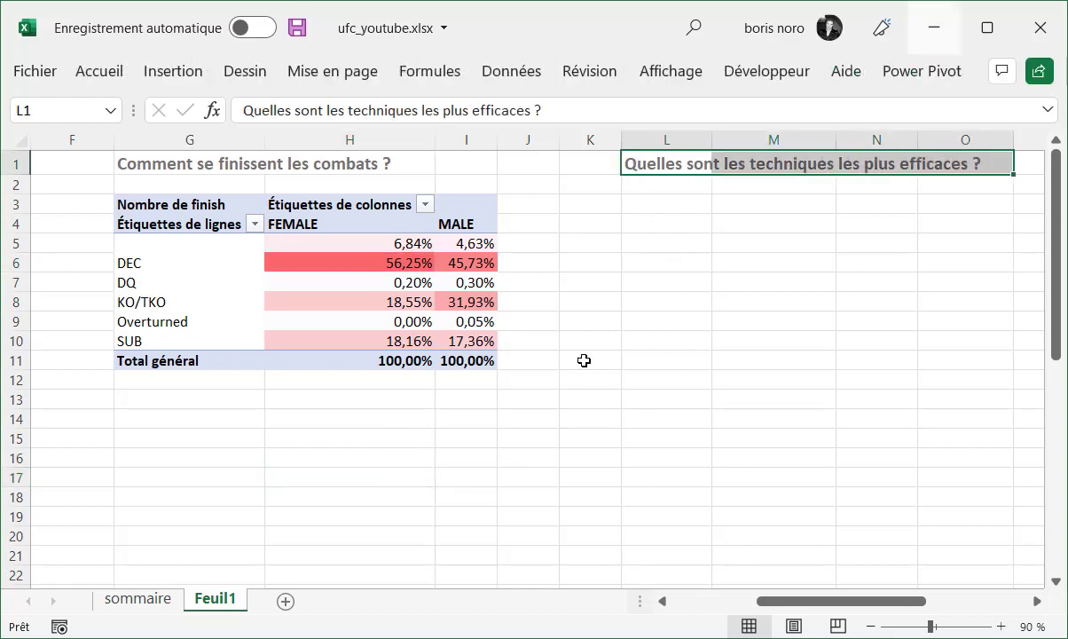
click(586, 436)
drag(169, 203, 450, 355)
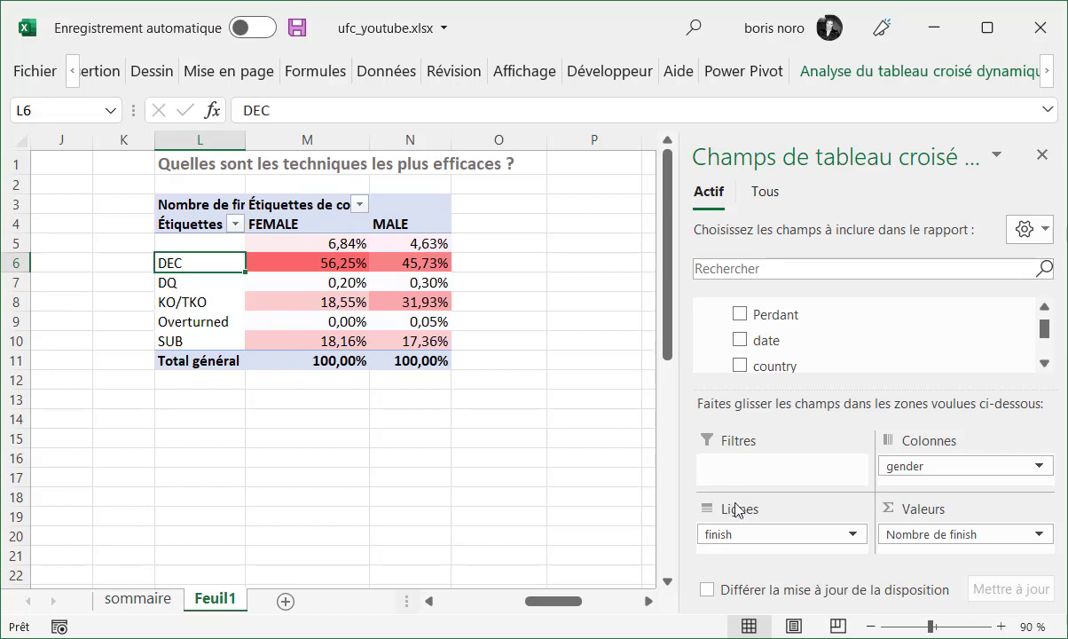
Replace finish with finish_details as the rows of the new PivotTable, keeping gender as columns
drag(711, 531, 804, 353)
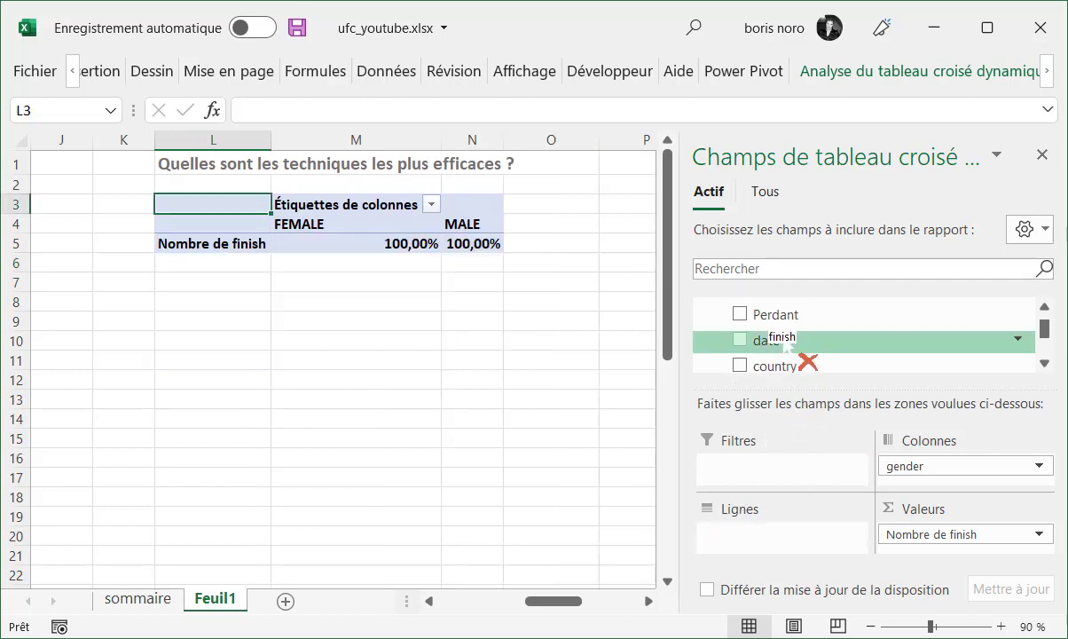
click(1046, 363)
click(1046, 364)
click(1045, 363)
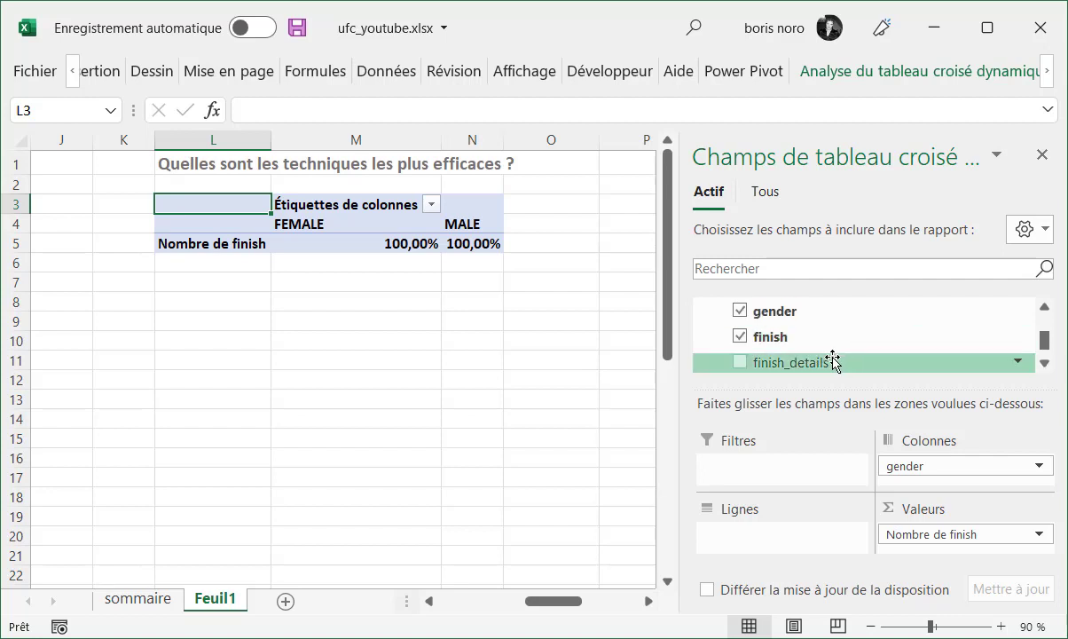
drag(817, 364, 792, 544)
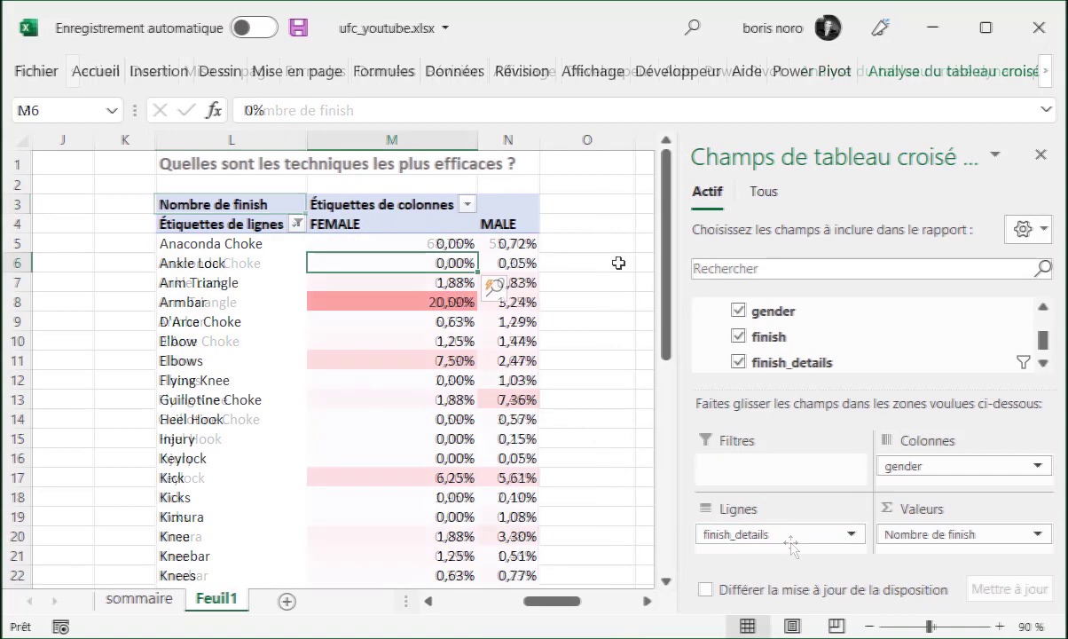
click(619, 263)
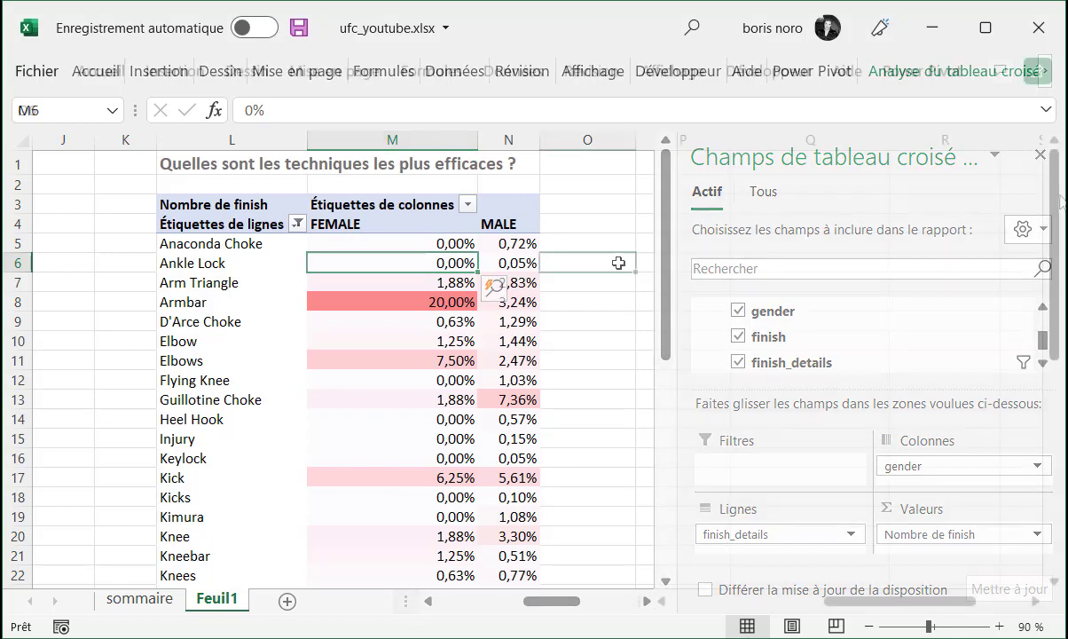
Display the fight records behind the FEMALE Armbar percentage and select the rows won by Ronda Rousey
drag(1056, 197, 1058, 223)
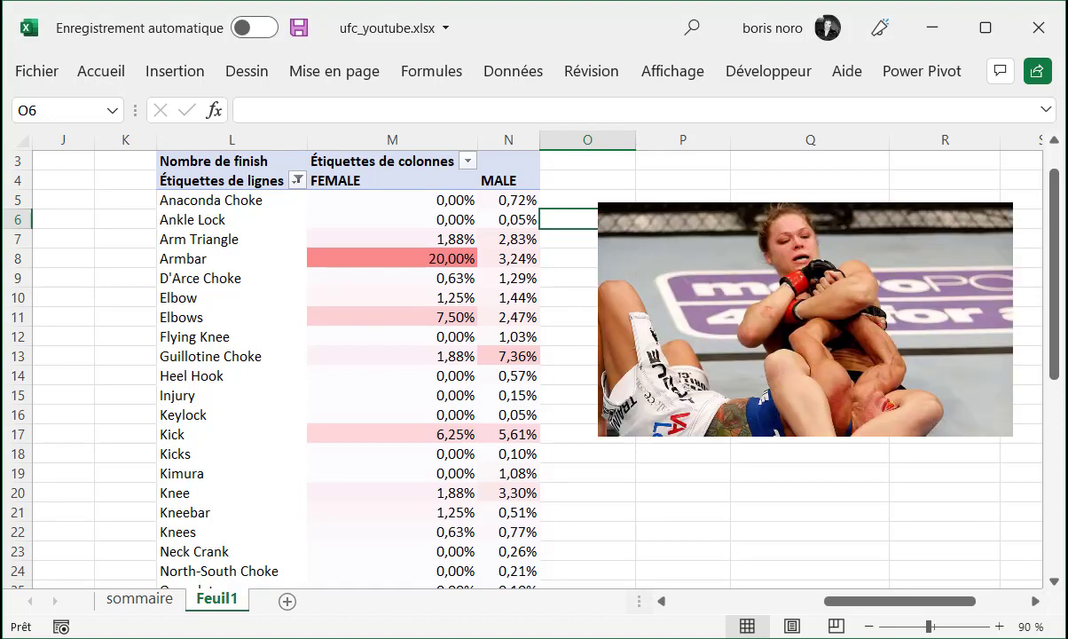
mouse_move(436, 259)
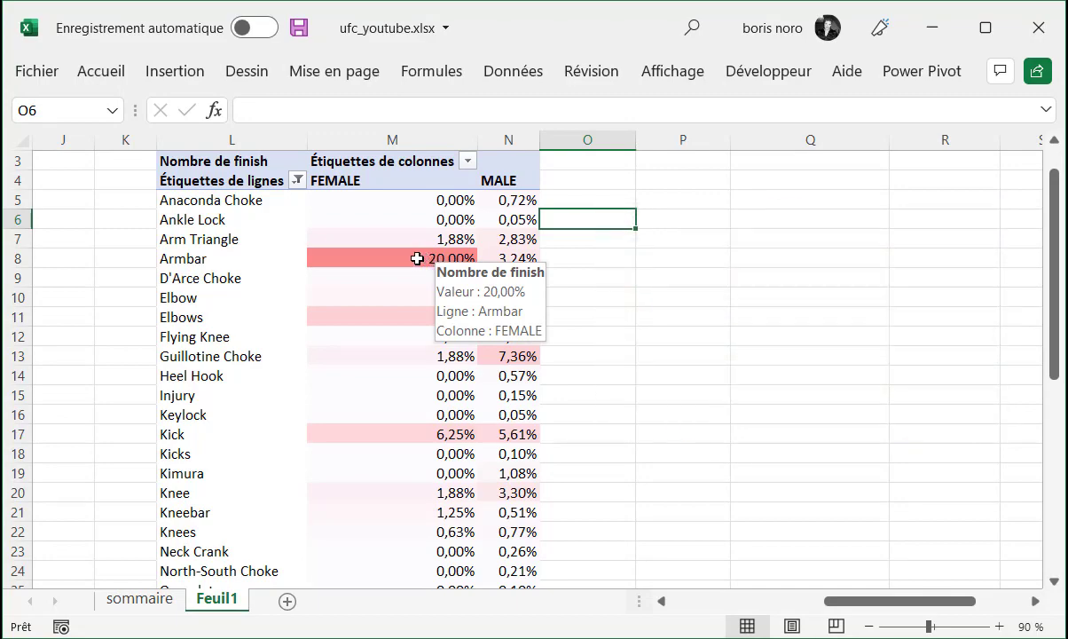
double_click(417, 258)
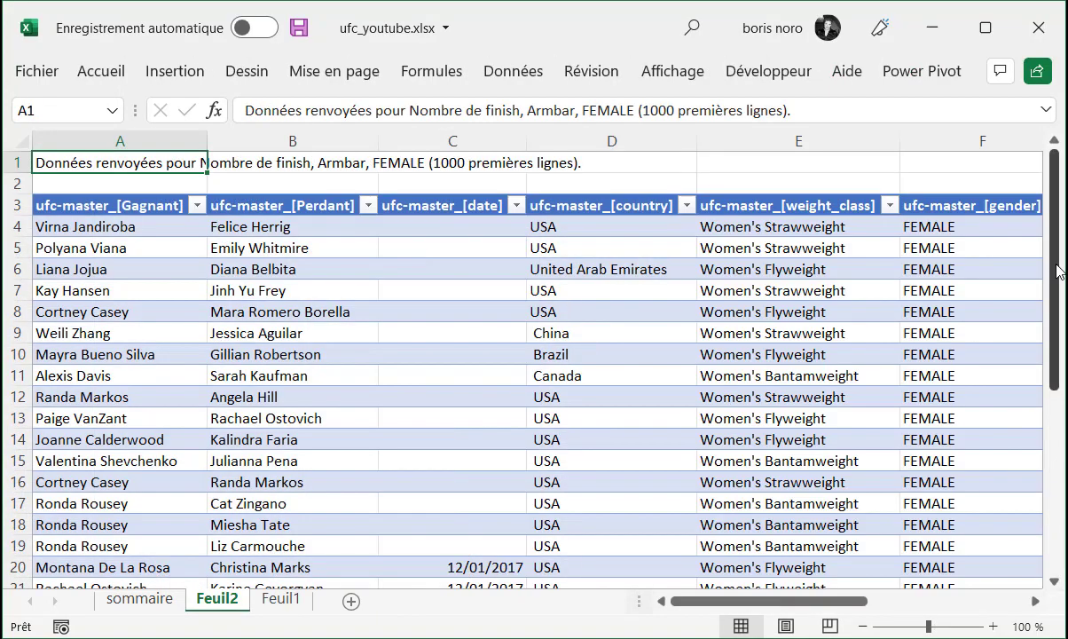
drag(1054, 266, 1063, 410)
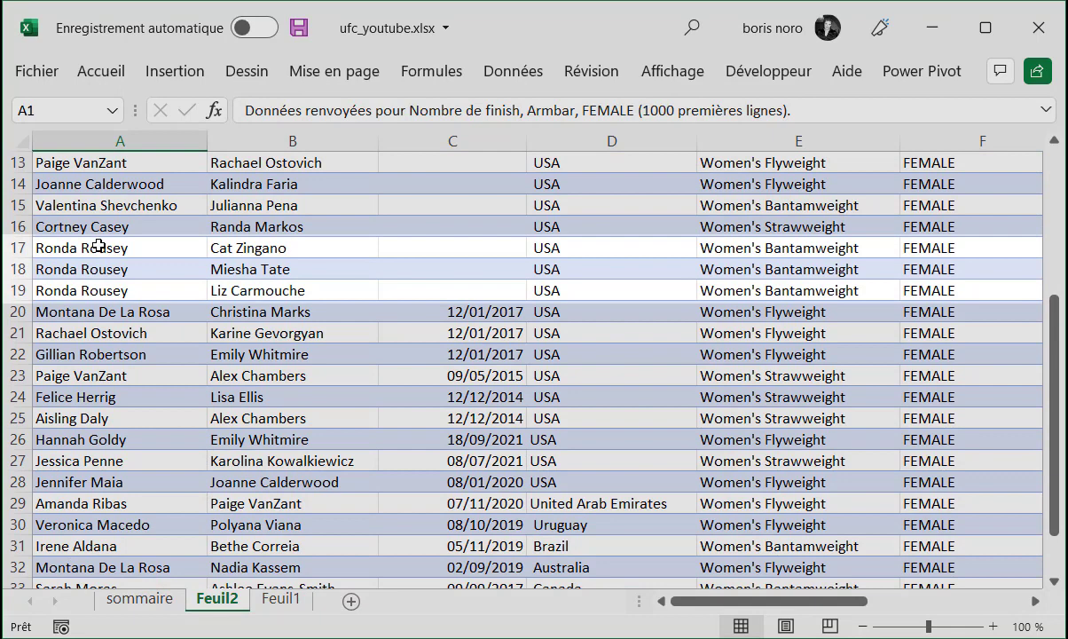
drag(96, 247, 98, 290)
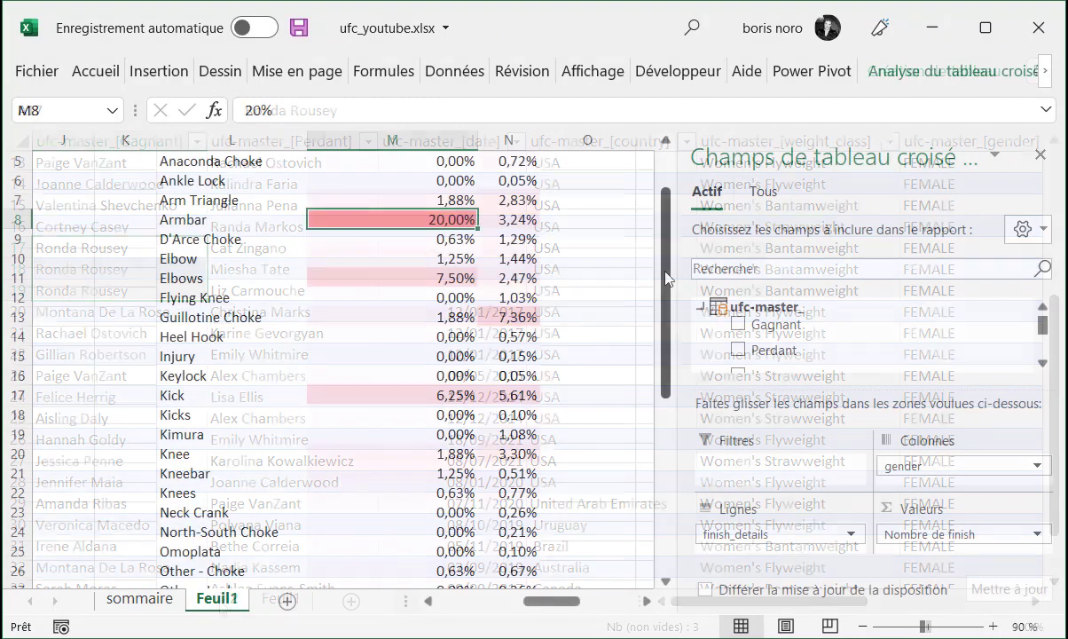
Examine how the finish_details technique percentages compare between FEMALE and MALE fights
drag(666, 270, 666, 315)
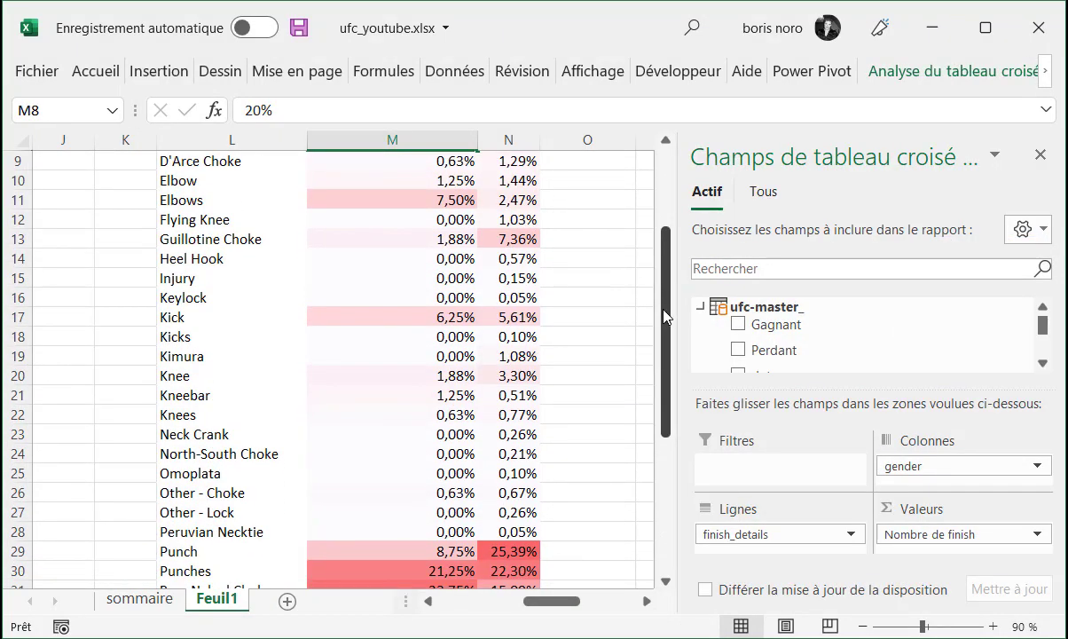
mouse_move(513, 259)
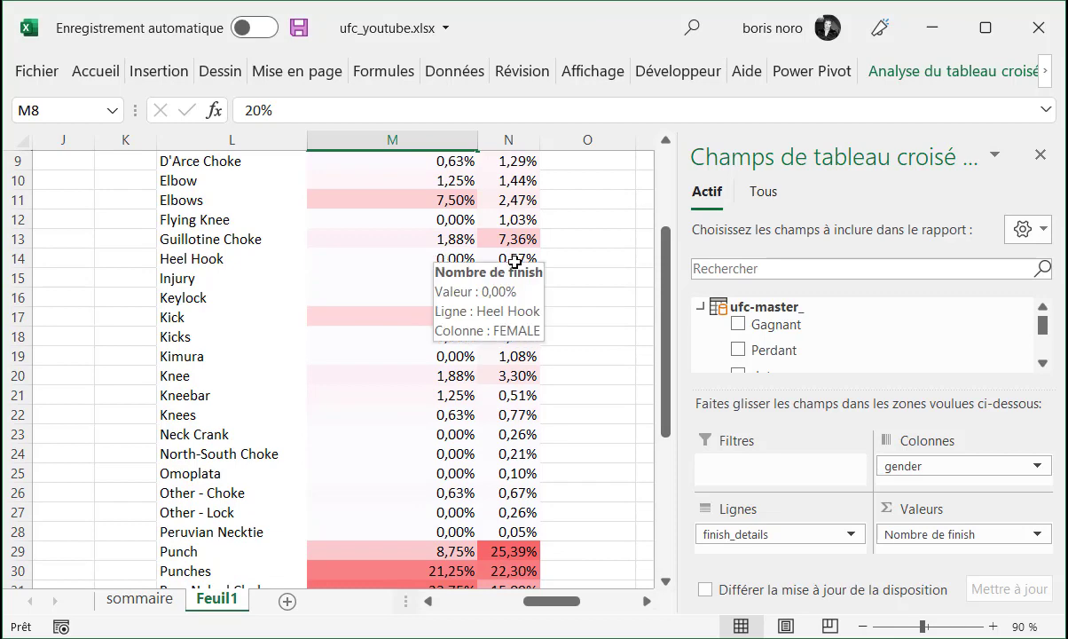
drag(669, 301, 615, 396)
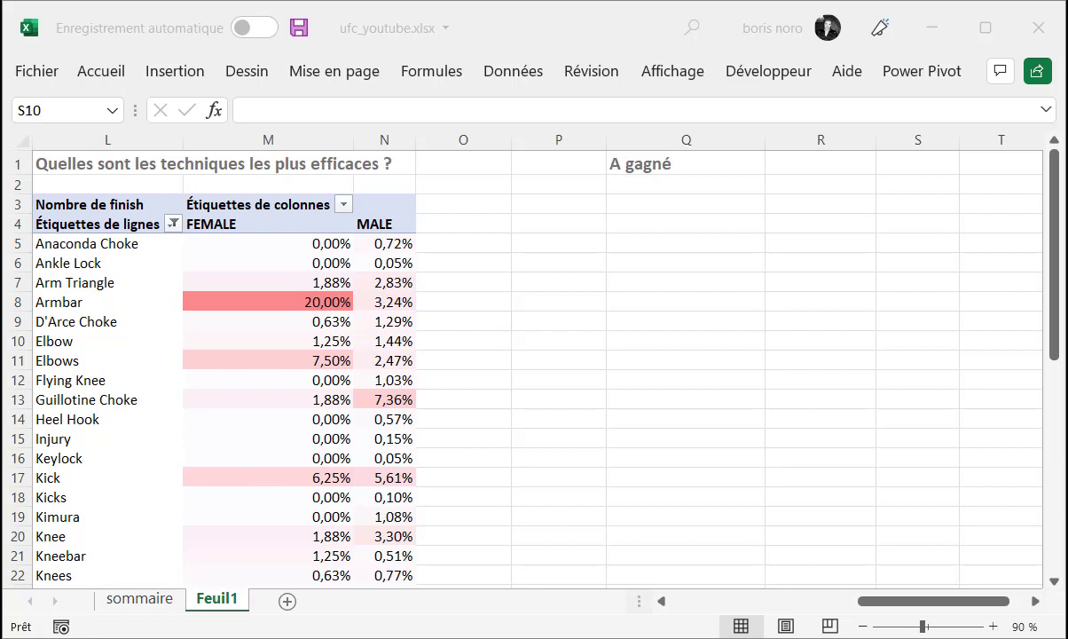
Copy the finish_details PivotTable to cell Q3, under the heading "A gagné"
click(867, 603)
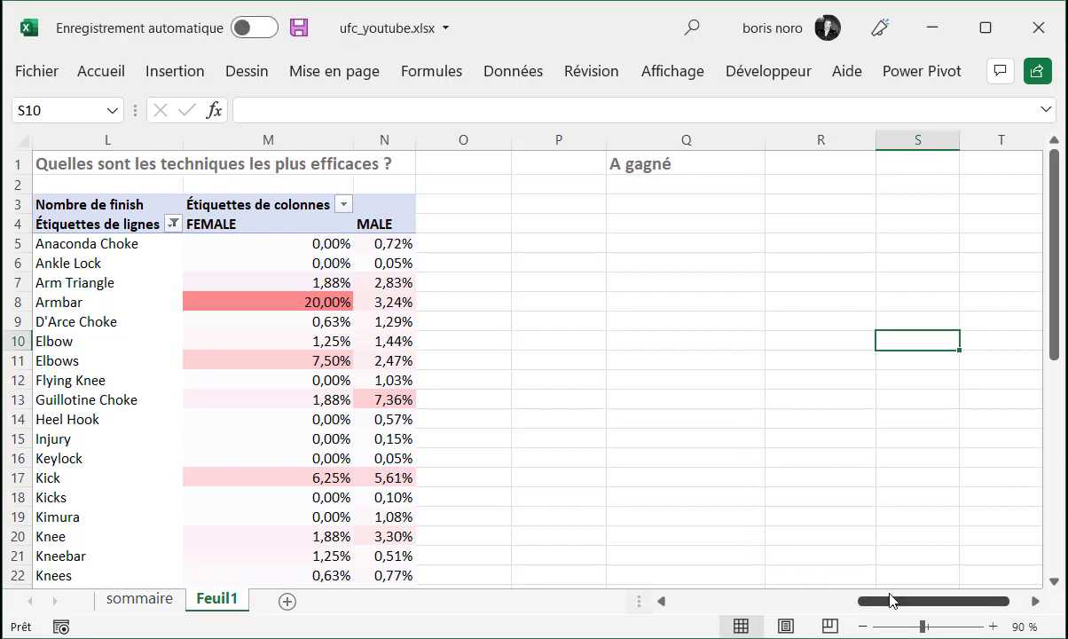
click(1037, 604)
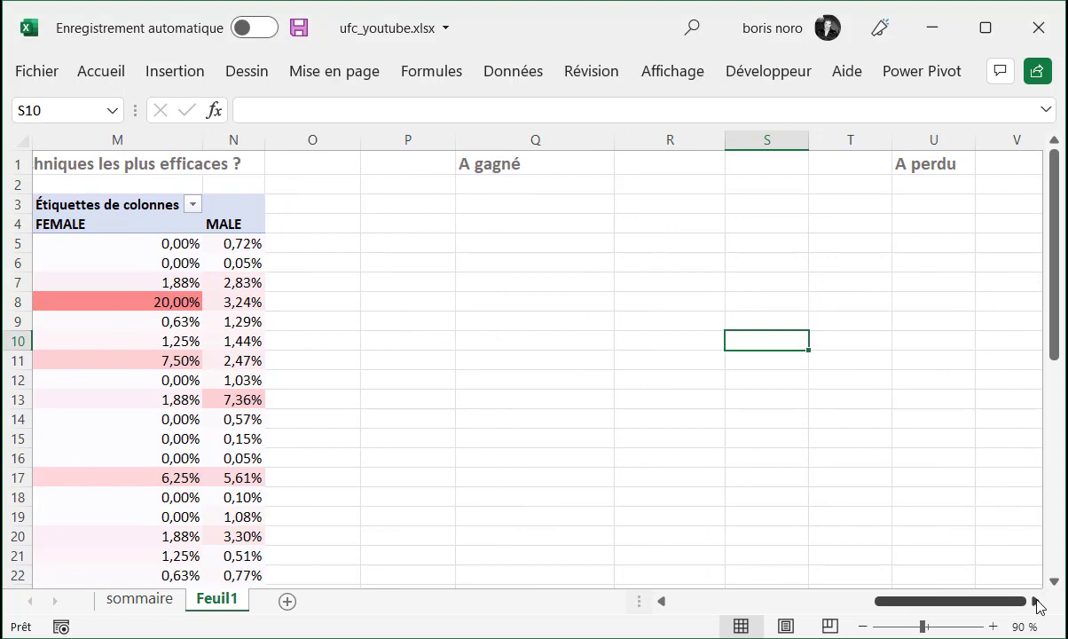
double_click(661, 601)
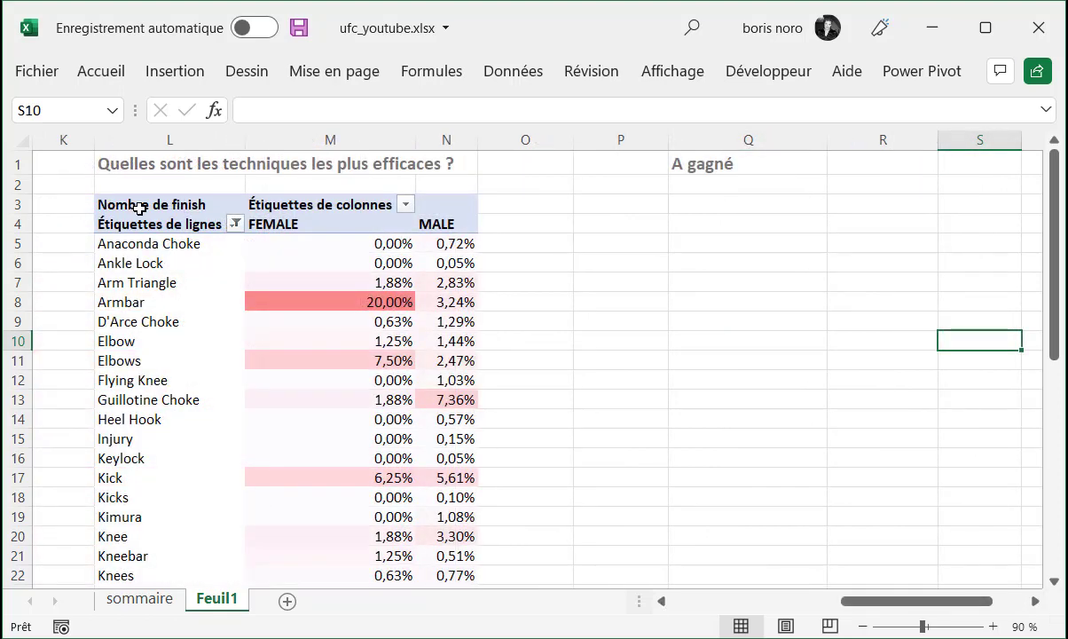
click(140, 209)
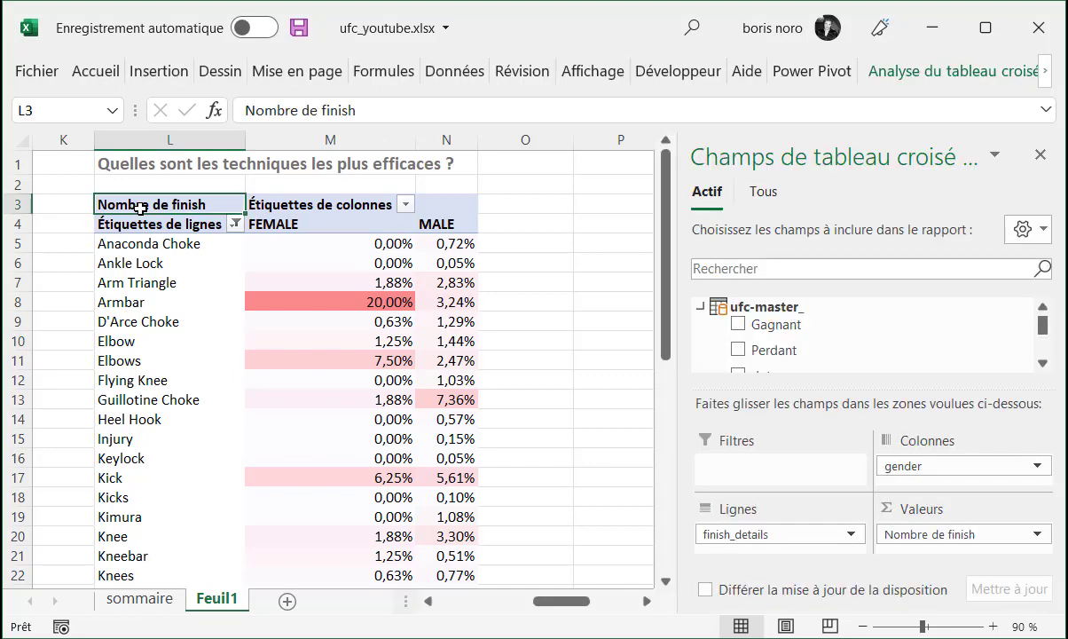
key(ctrl+a)
scroll(140, 209, down, 5)
key(ctrl+c)
scroll(305, 210, up, 5)
scroll(305, 210, right, 3)
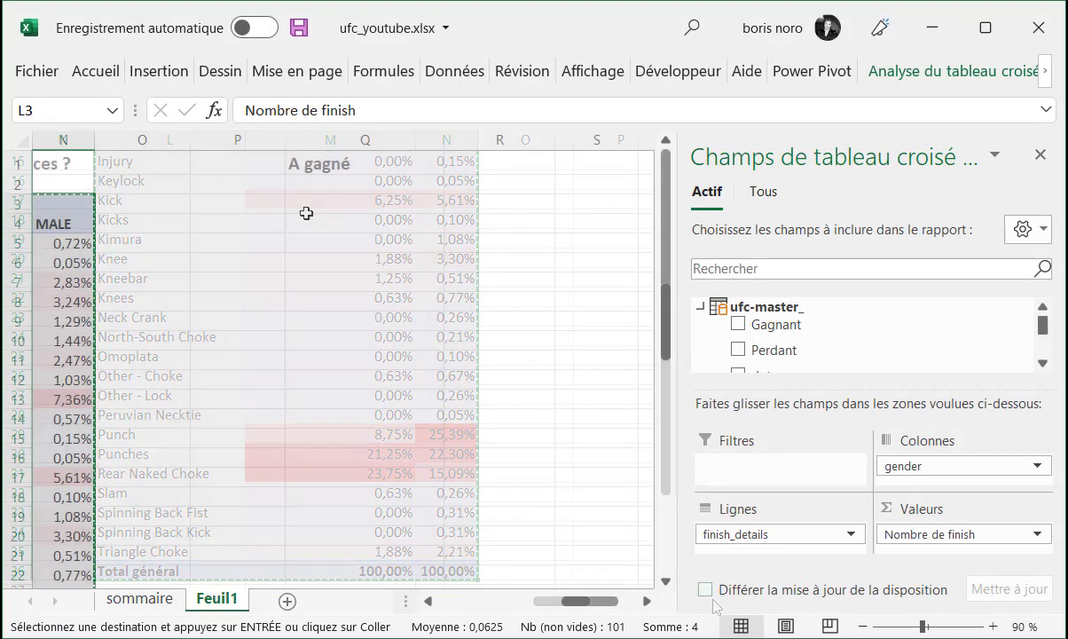
click(306, 207)
key(ctrl+v)
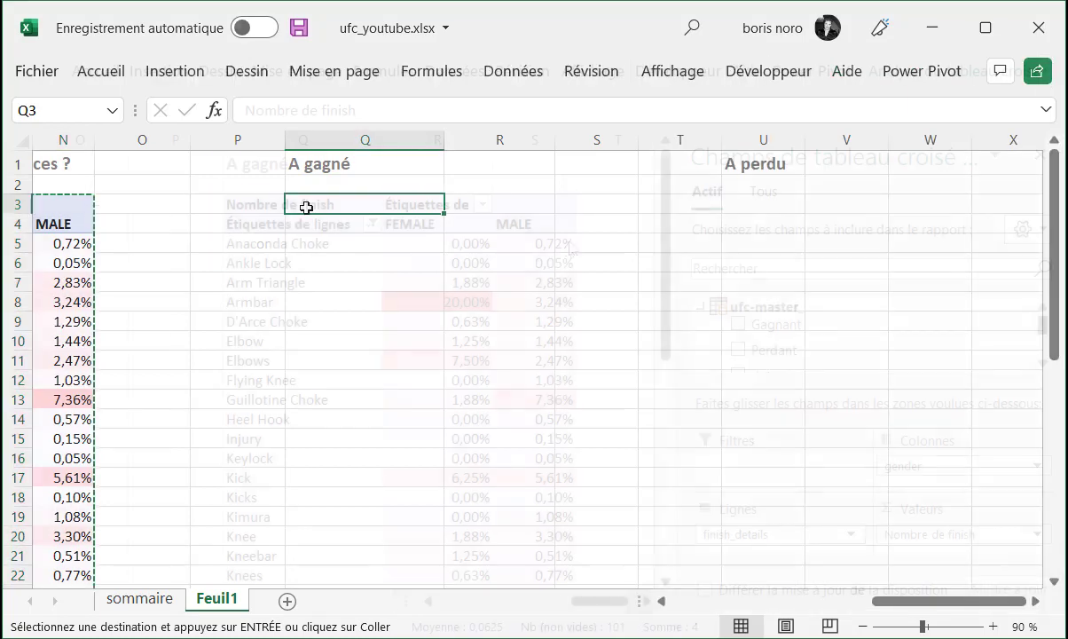
scroll(562, 249, right, 1)
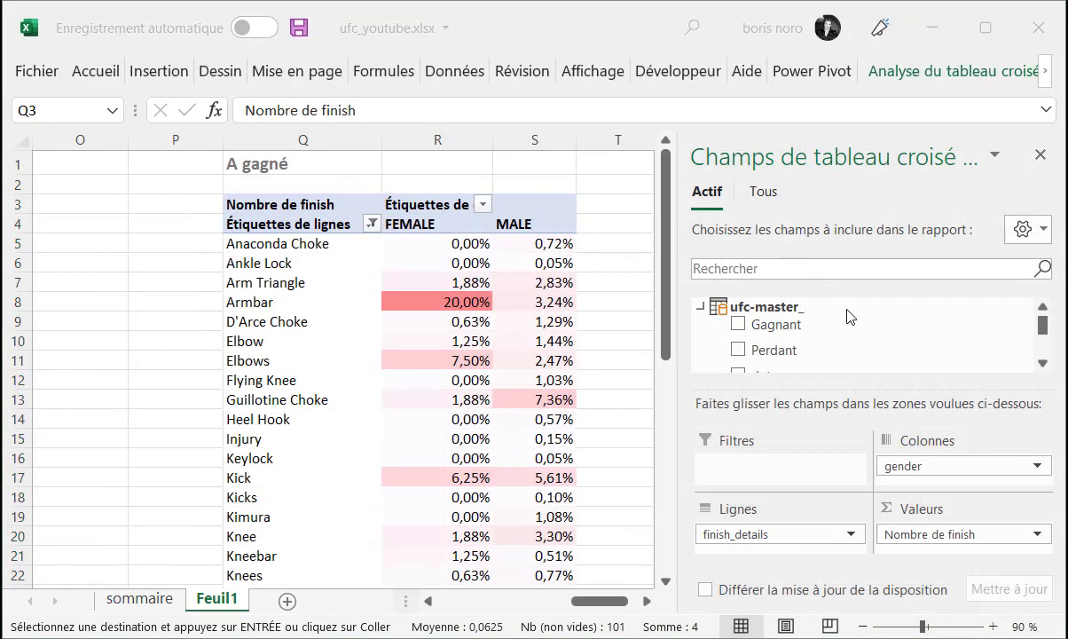
Remove gender from the columns of the "A gagné" PivotTable and nest its rows as Gagnant, finish, finish_details
drag(941, 482, 976, 279)
click(1043, 363)
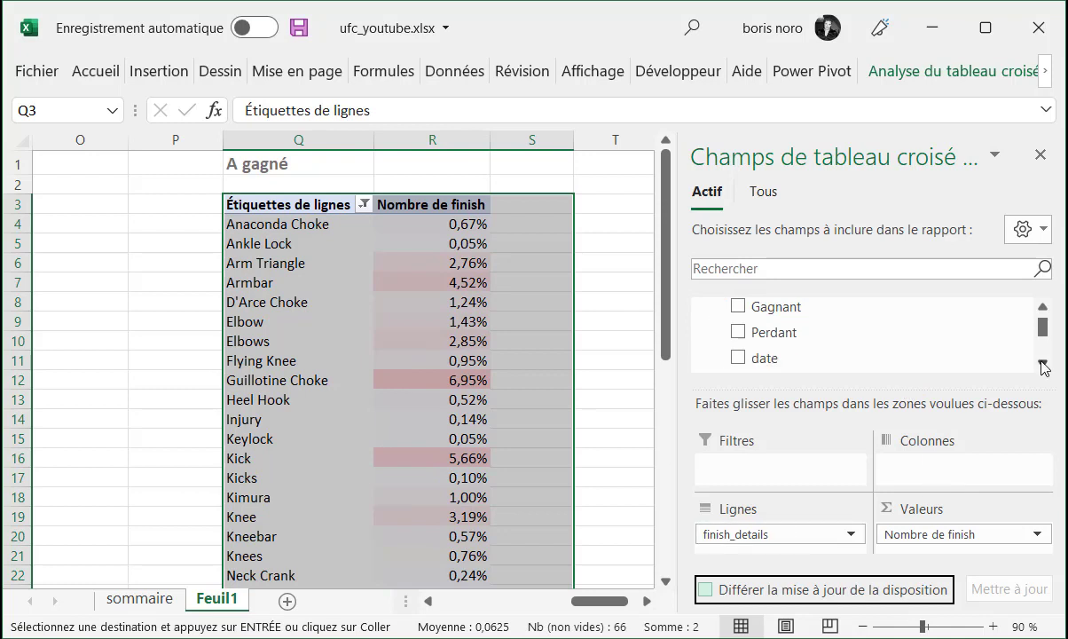
click(1043, 363)
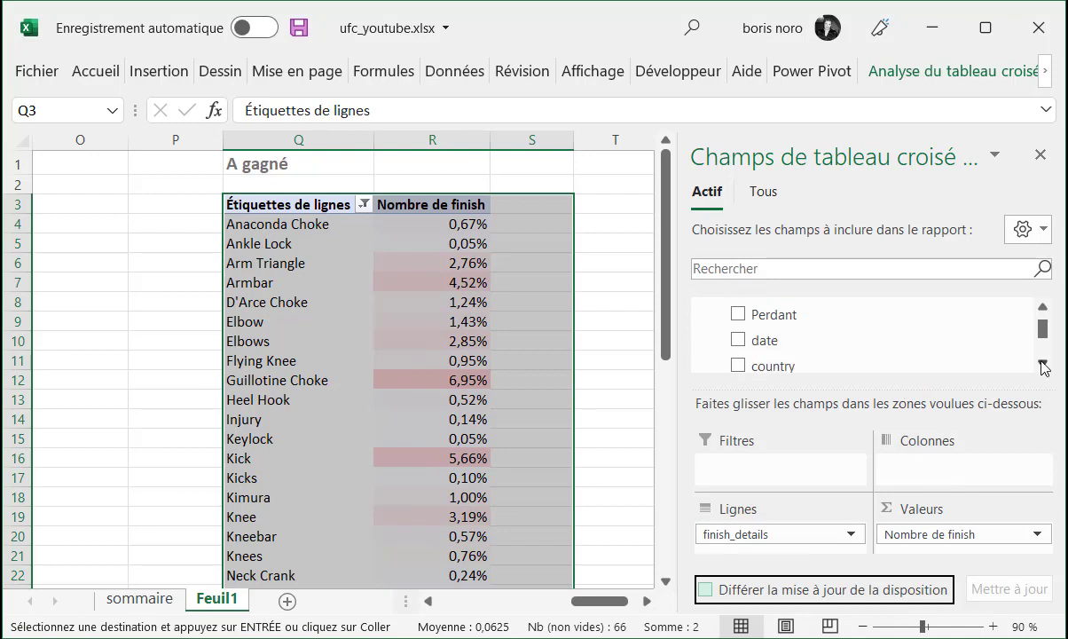
scroll(798, 337, down, 3)
drag(736, 353, 759, 536)
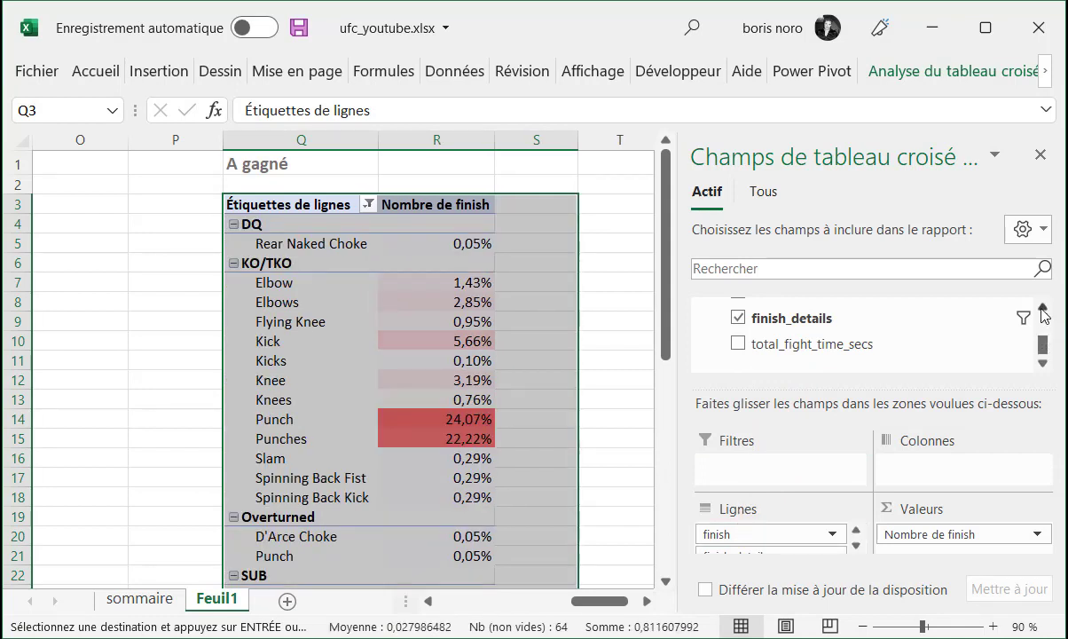
click(1043, 309)
drag(739, 311, 763, 543)
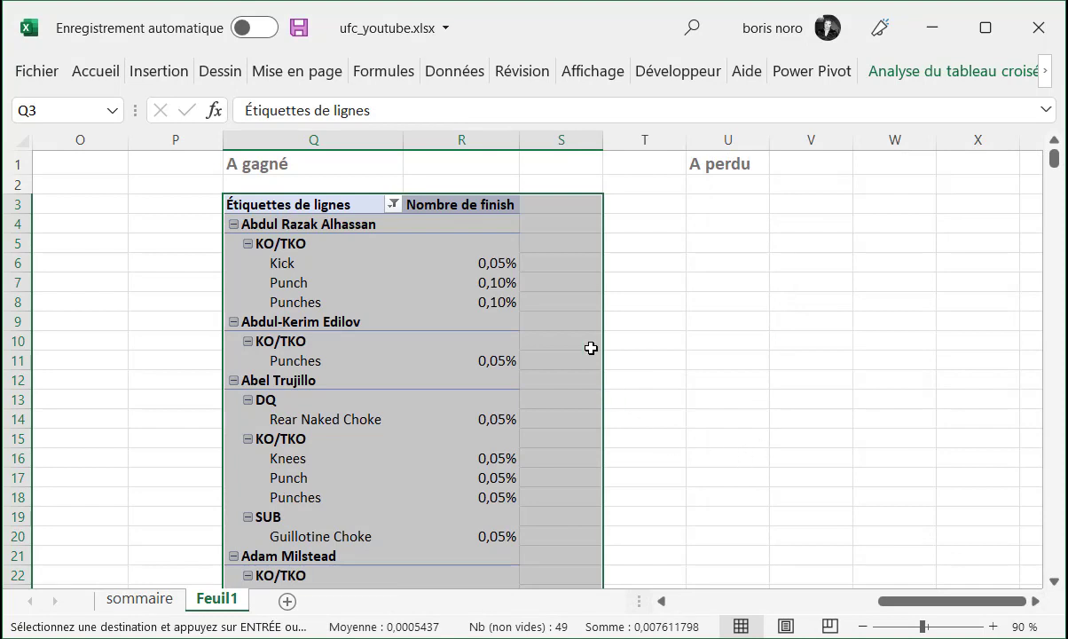
Filter the Gagnant field of the "A gagné" PivotTable to show only Rousimar Palhares
click(175, 263)
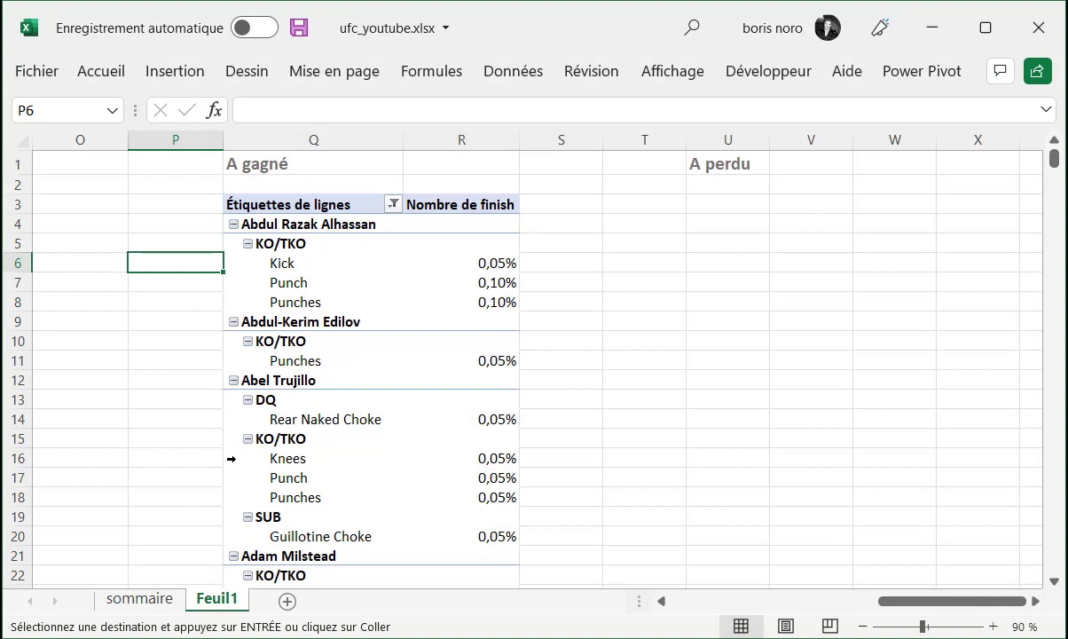
click(395, 205)
click(148, 398)
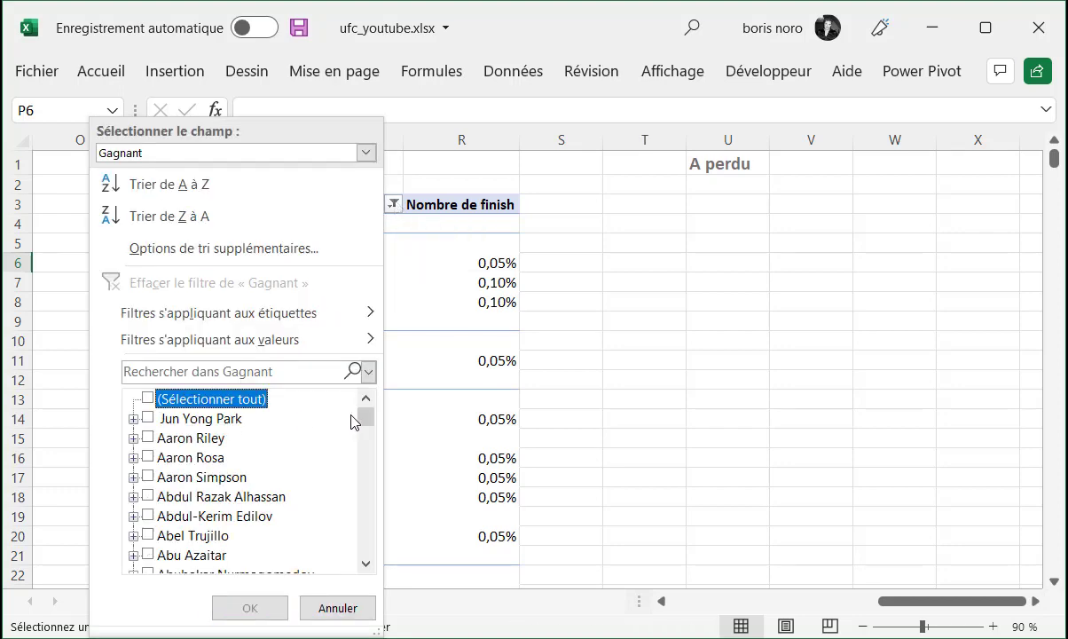
drag(368, 417, 367, 524)
click(149, 419)
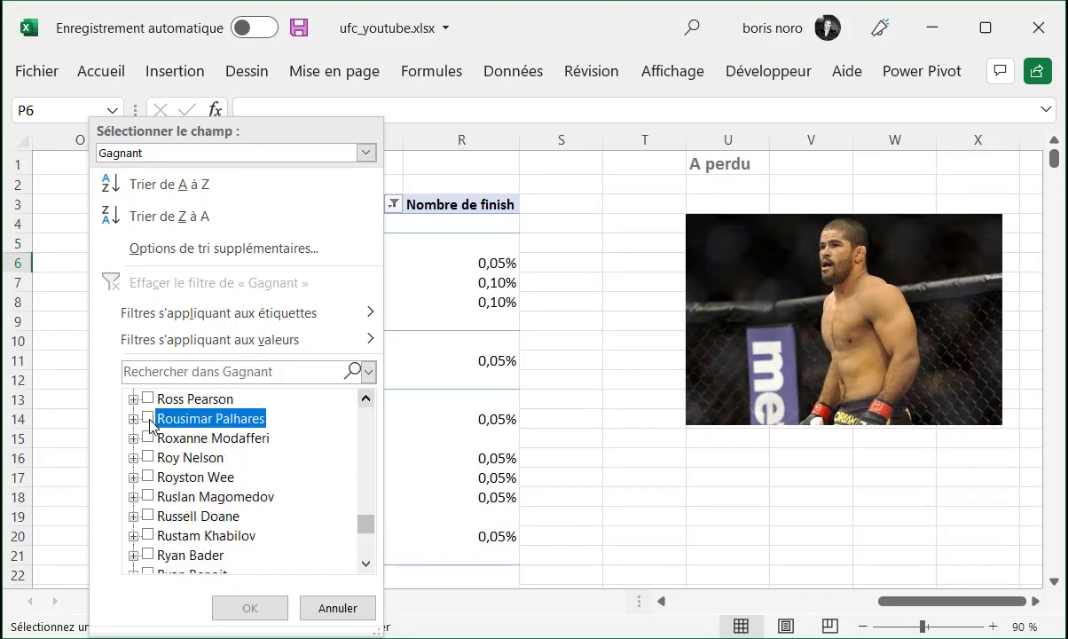
click(245, 609)
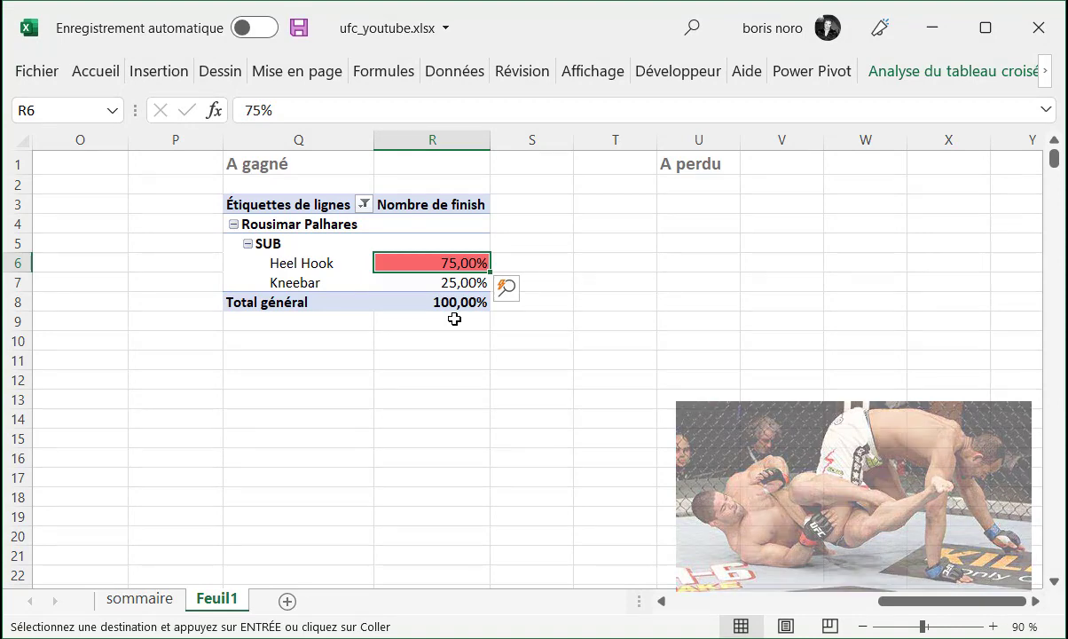
Display the fight records behind Rousimar Palhares's Heel Hook and Kneebar win percentages on separate sheets
click(449, 262)
double_click(449, 262)
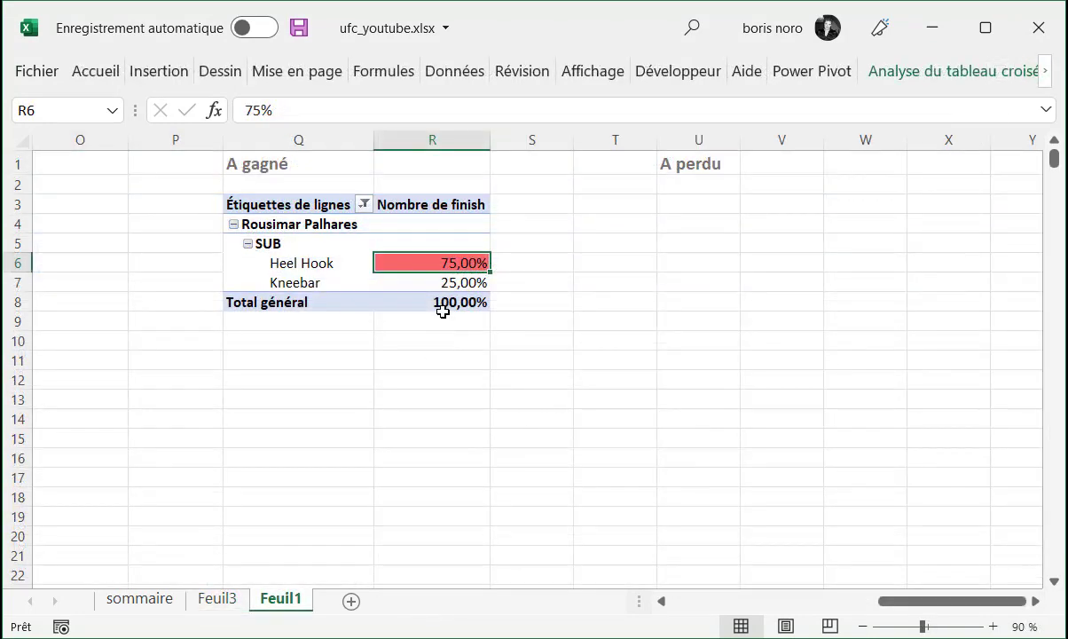
click(447, 282)
double_click(446, 282)
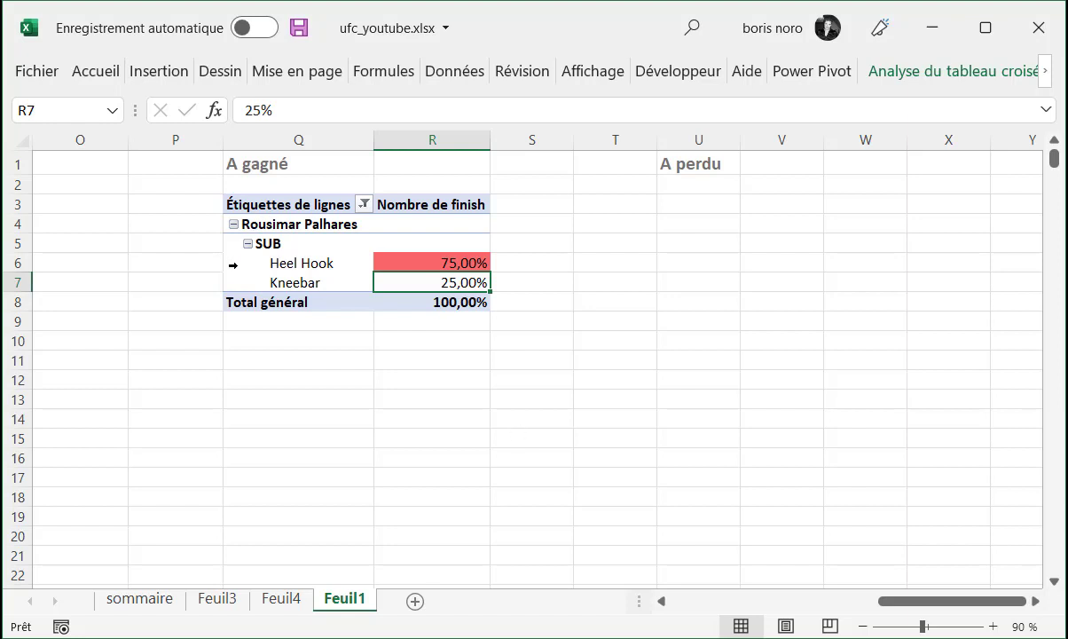
Copy the "A gagné" PivotTable to cell U3, under the heading "A perdu"
click(315, 206)
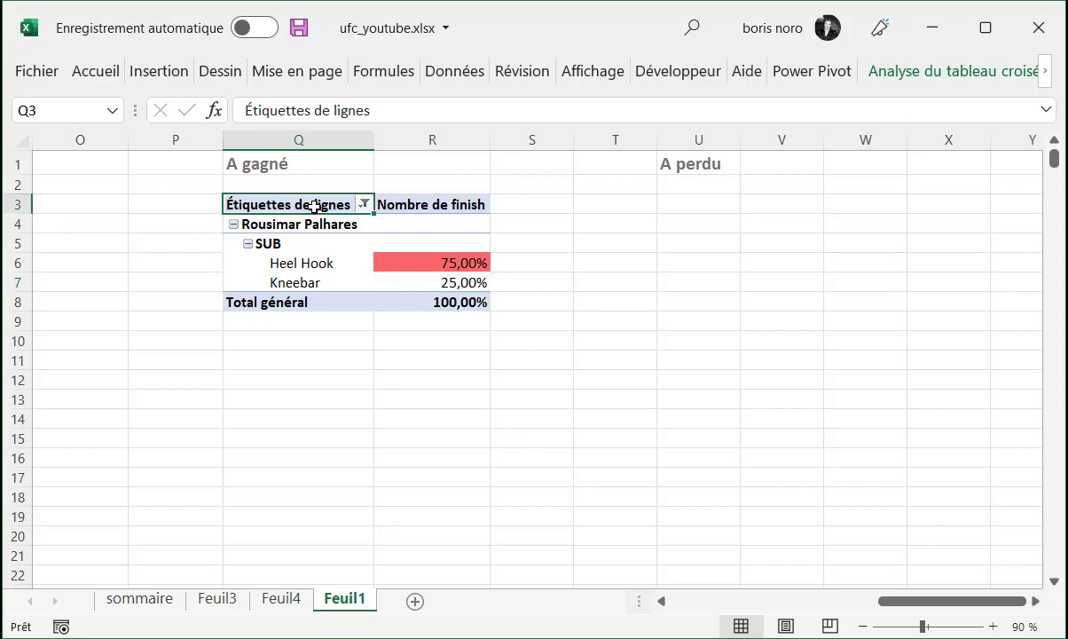
key(ctrl+a)
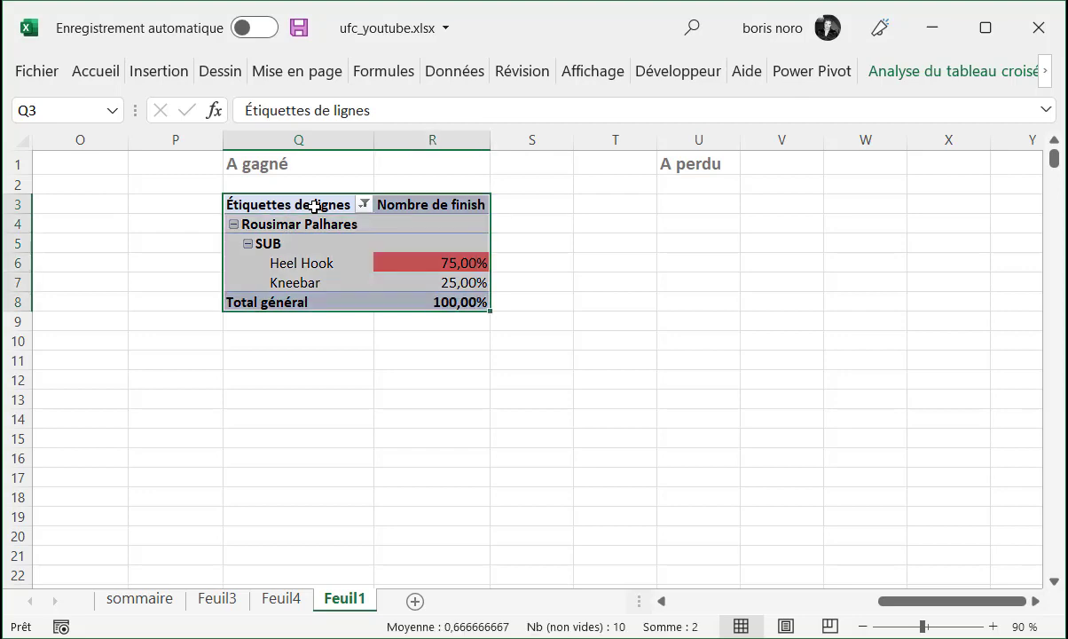
key(ctrl+c)
click(687, 201)
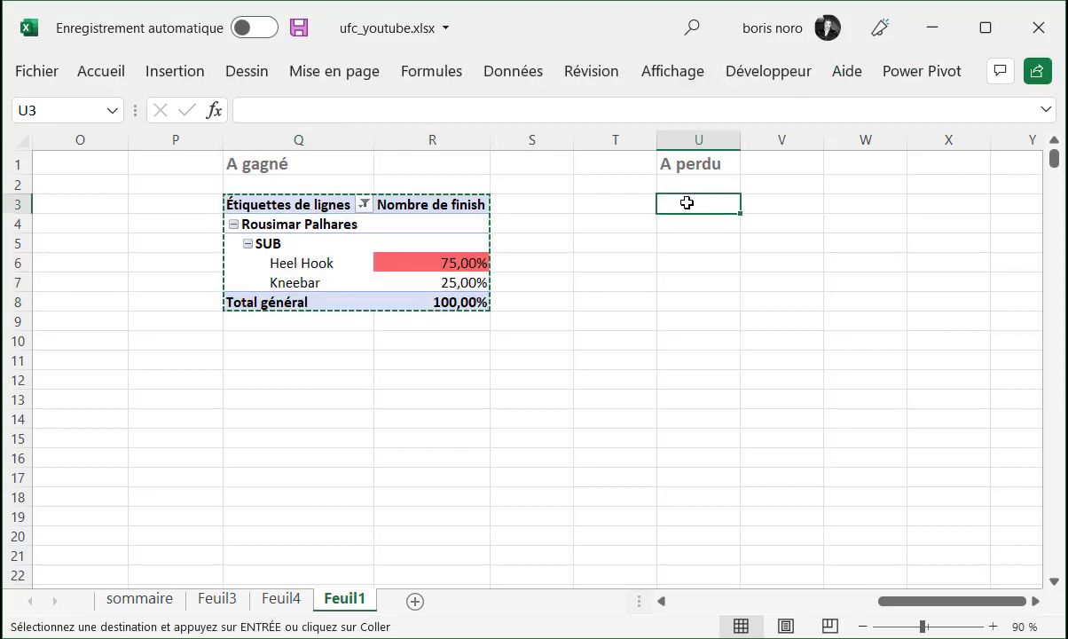
key(ctrl+v)
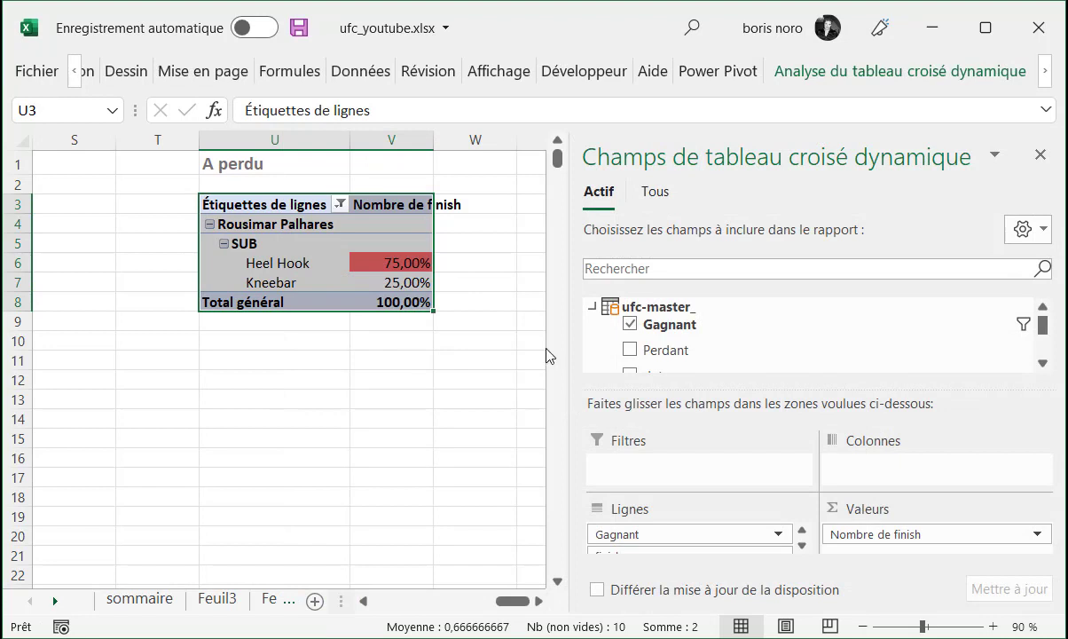
Replace Gagnant with Perdant as the outer row field of the "A perdu" PivotTable and filter it to Rousimar Palhares
click(630, 326)
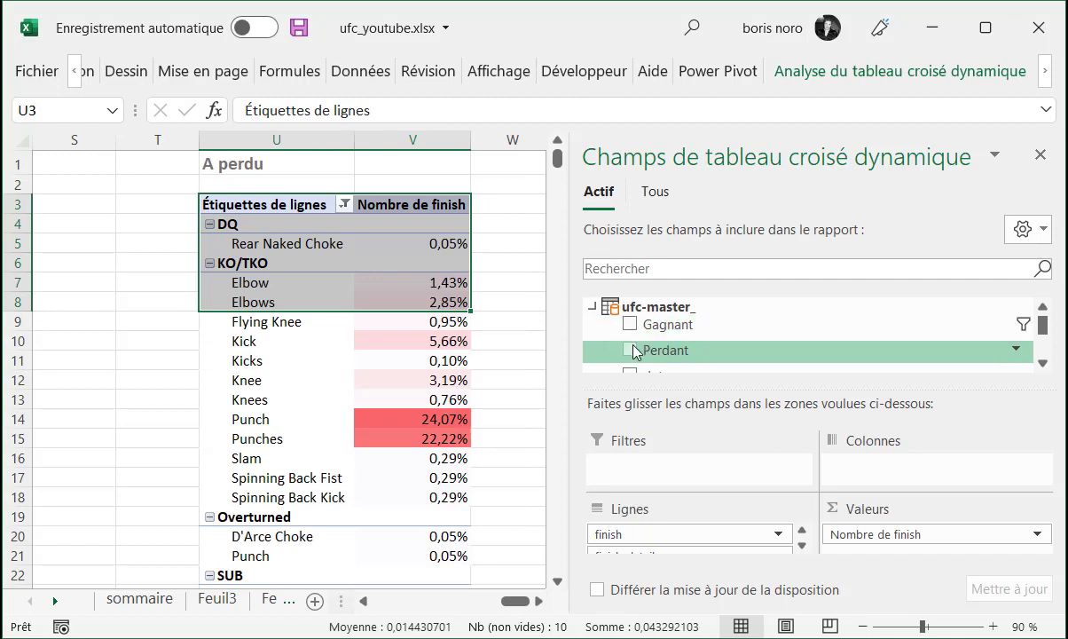
drag(633, 355, 658, 542)
click(377, 204)
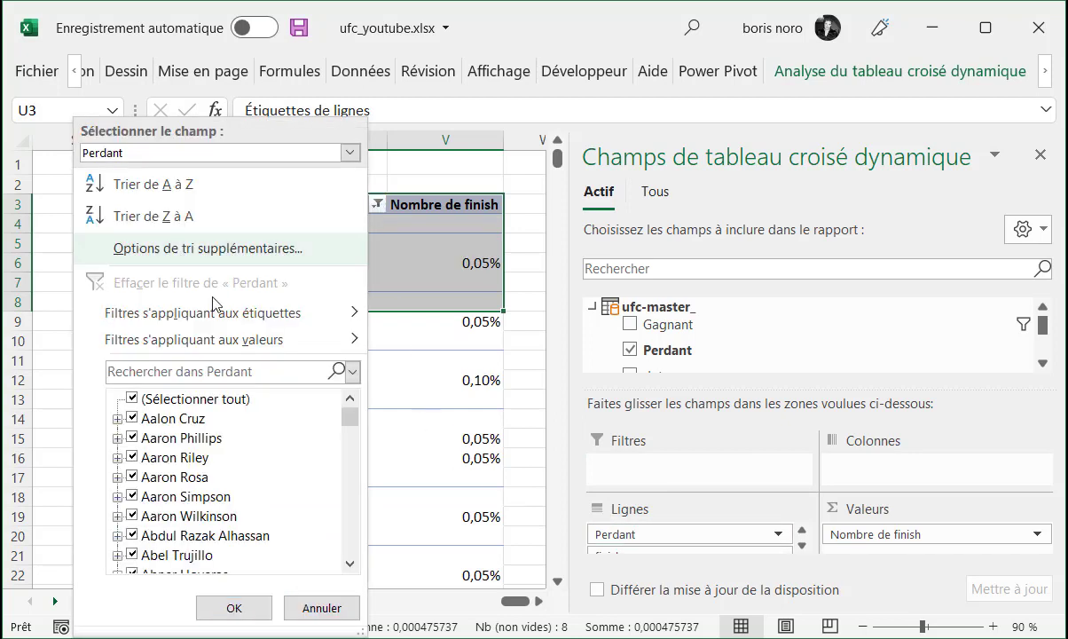
click(133, 399)
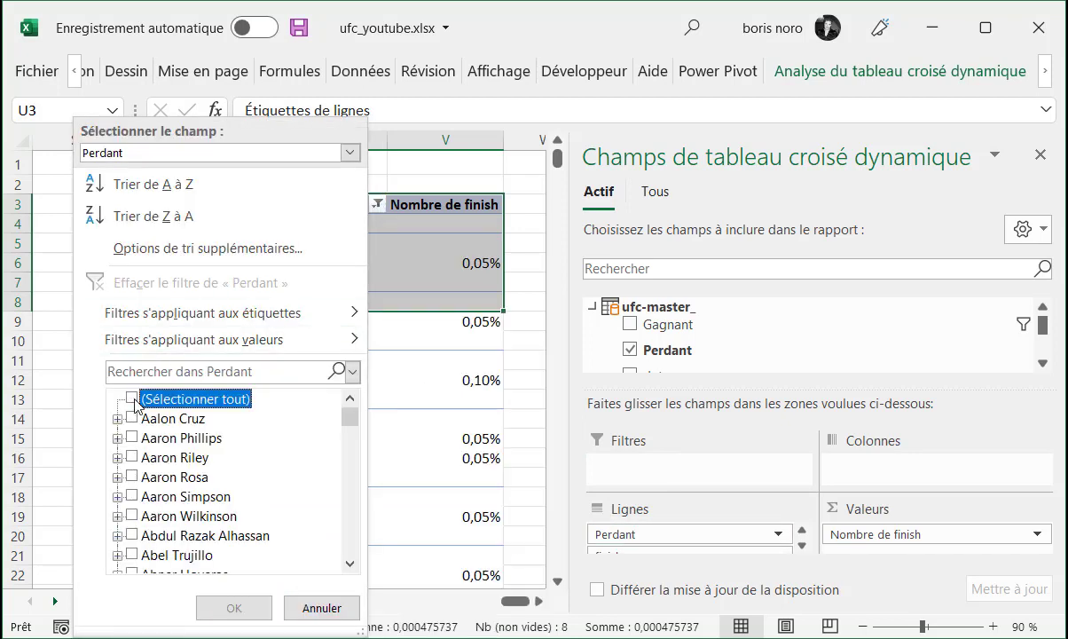
drag(353, 422, 114, 515)
click(132, 517)
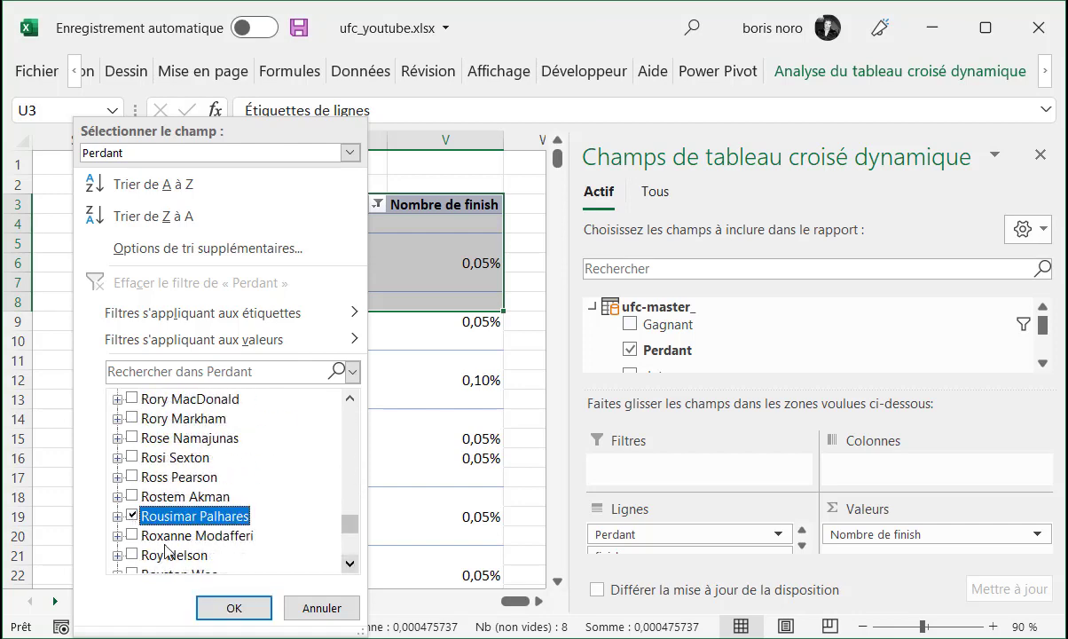
click(233, 607)
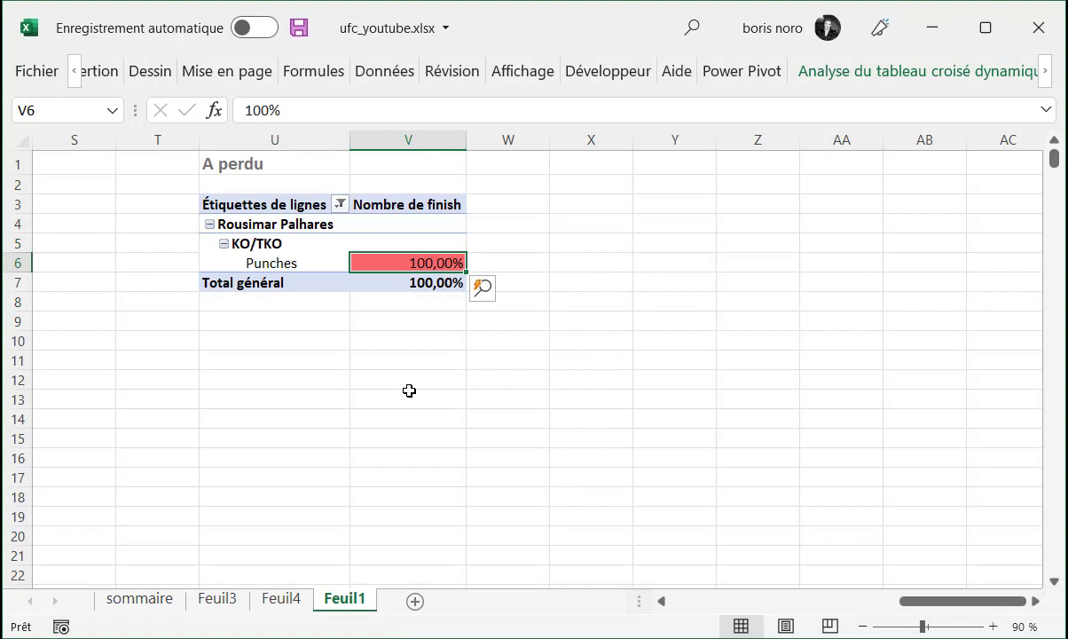
Display the fight records behind Rousimar Palhares's KO/TKO Punches loss percentage and view their remaining columns
double_click(417, 263)
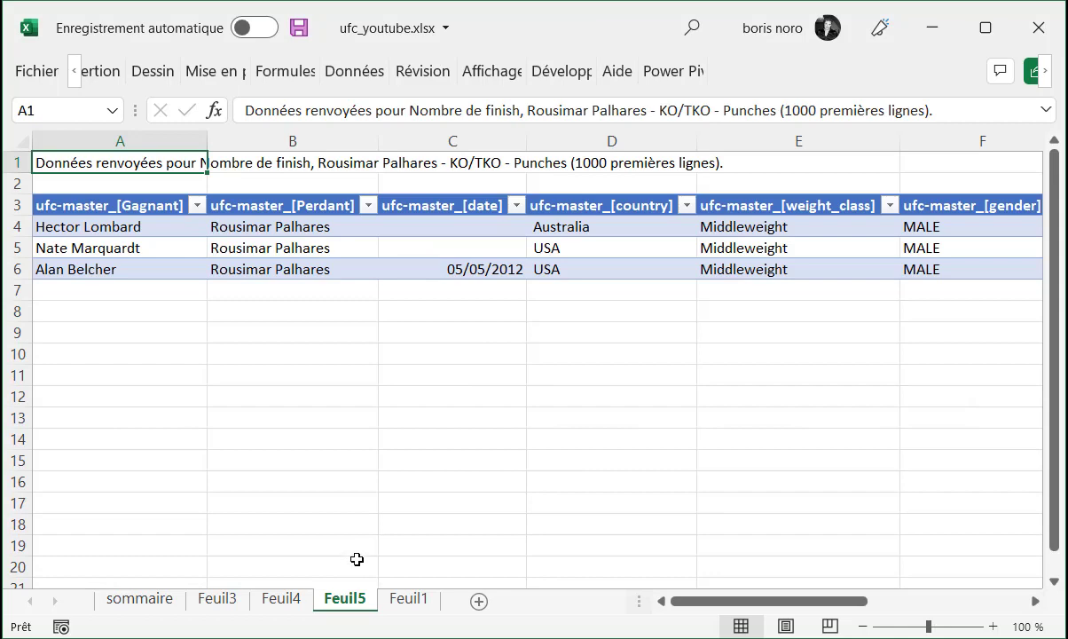
drag(726, 600, 842, 575)
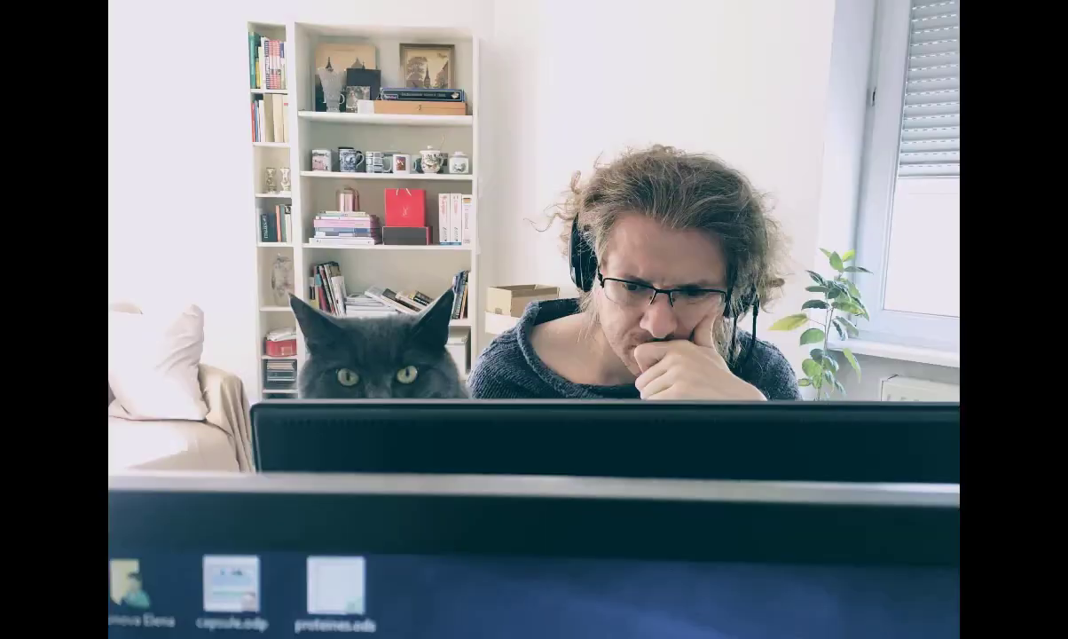